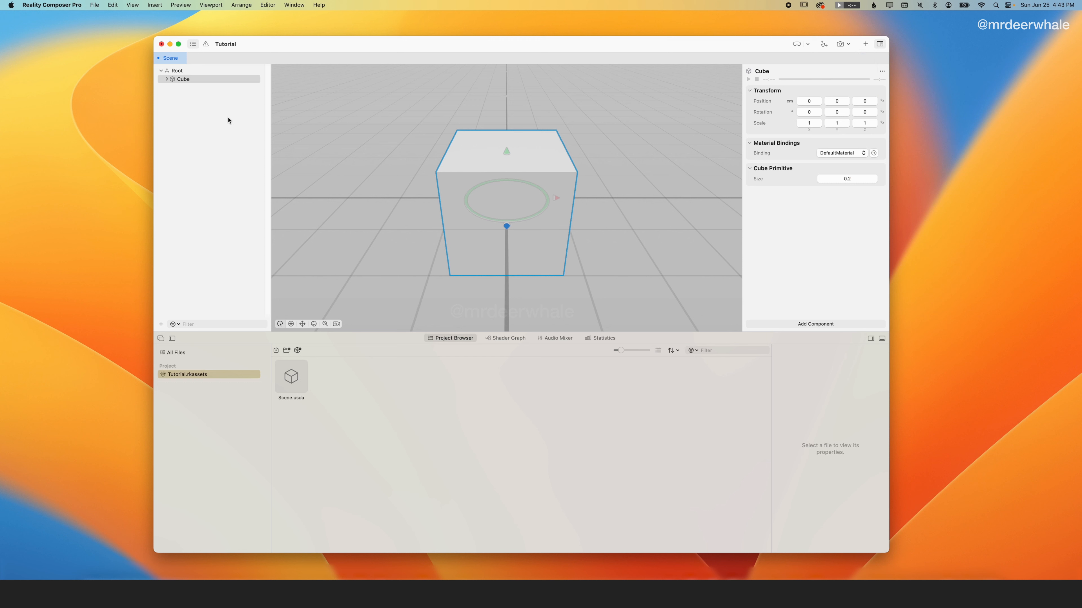
Delete the default material nested under the Cube in the scene hierarchy
{"action": "left_click", "coordinate": [167, 80]}
{"action": "left_click", "coordinate": [186, 87]}
{"action": "key", "text": "BackSpace"}
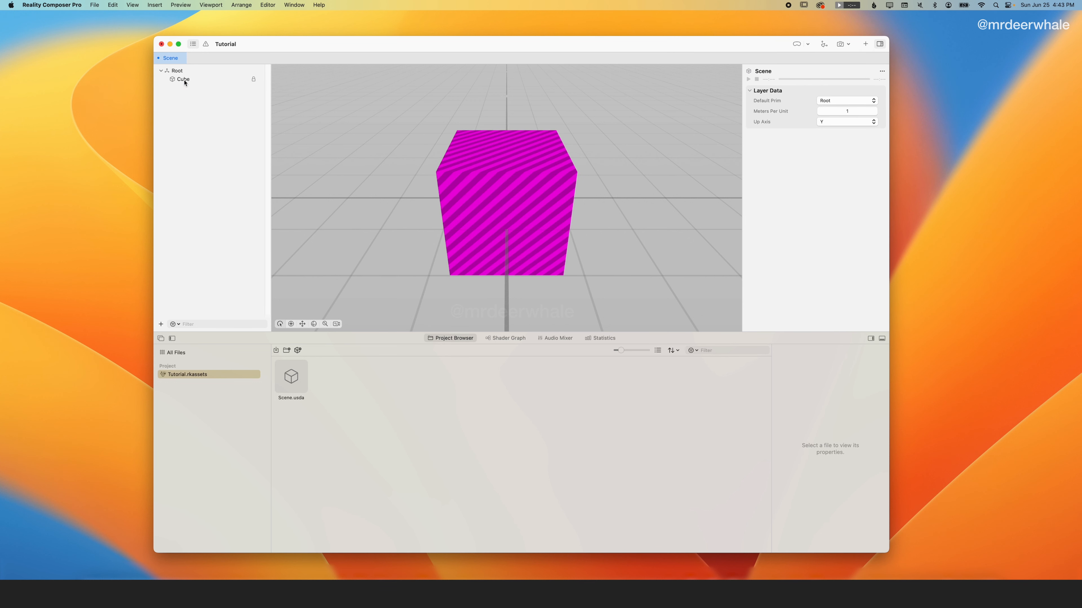
Set the Cube primitive's size to 1
{"action": "left_click", "coordinate": [185, 81]}
{"action": "left_click", "coordinate": [860, 179]}
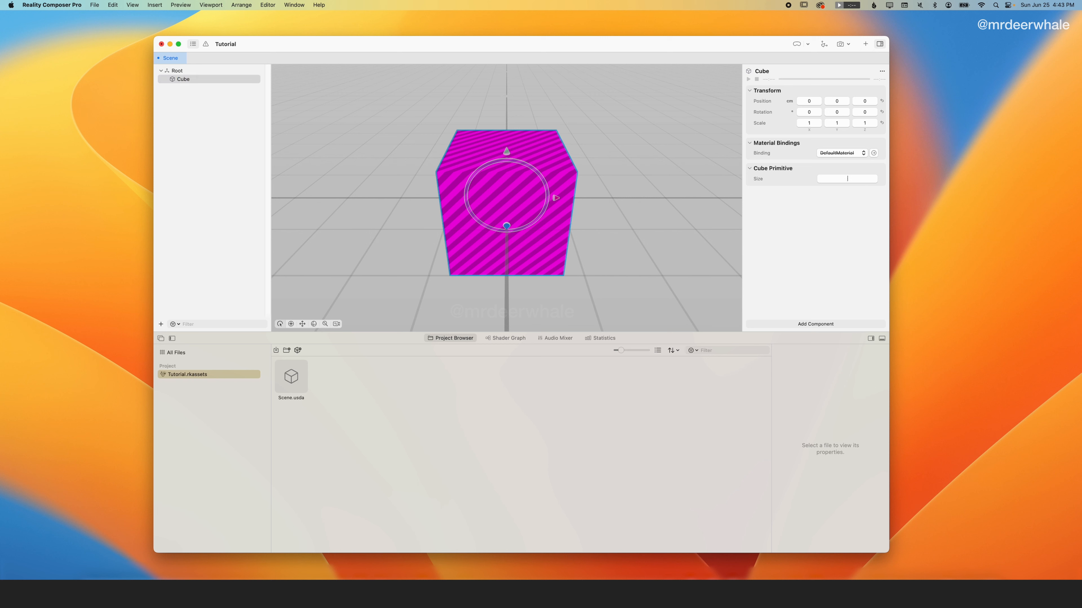
{"action": "type", "text": "1.0"}
{"action": "key", "text": "Return"}
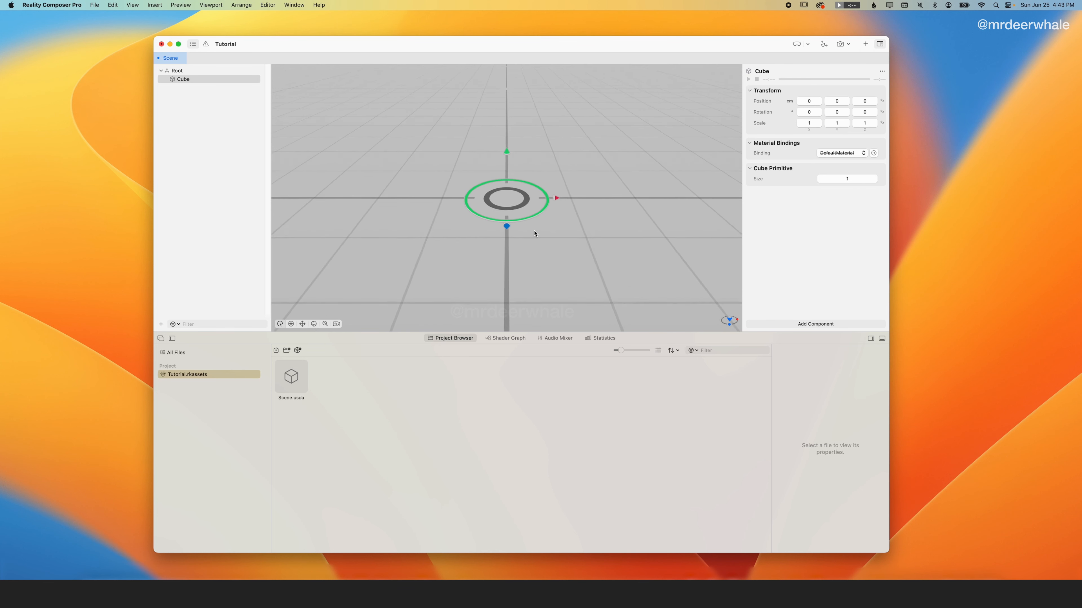
{"action": "scroll", "coordinate": [526, 241], "scroll_direction": "down", "scroll_amount": 5}
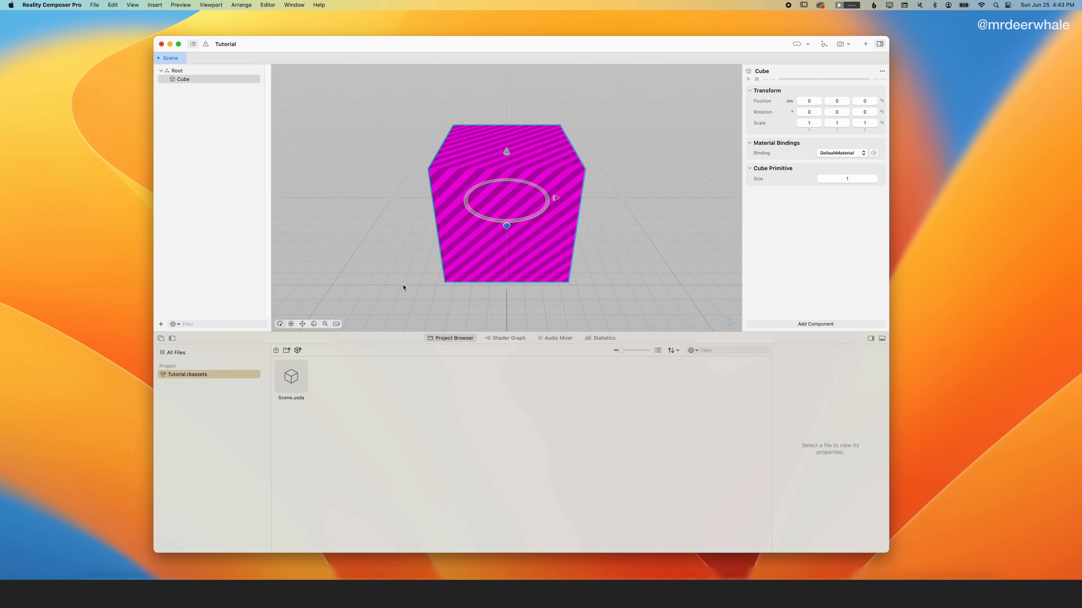
Raise the Cube by setting its Y position to 50 cm
{"action": "left_click_drag", "start_coordinate": [639, 243], "coordinate": [587, 242]}
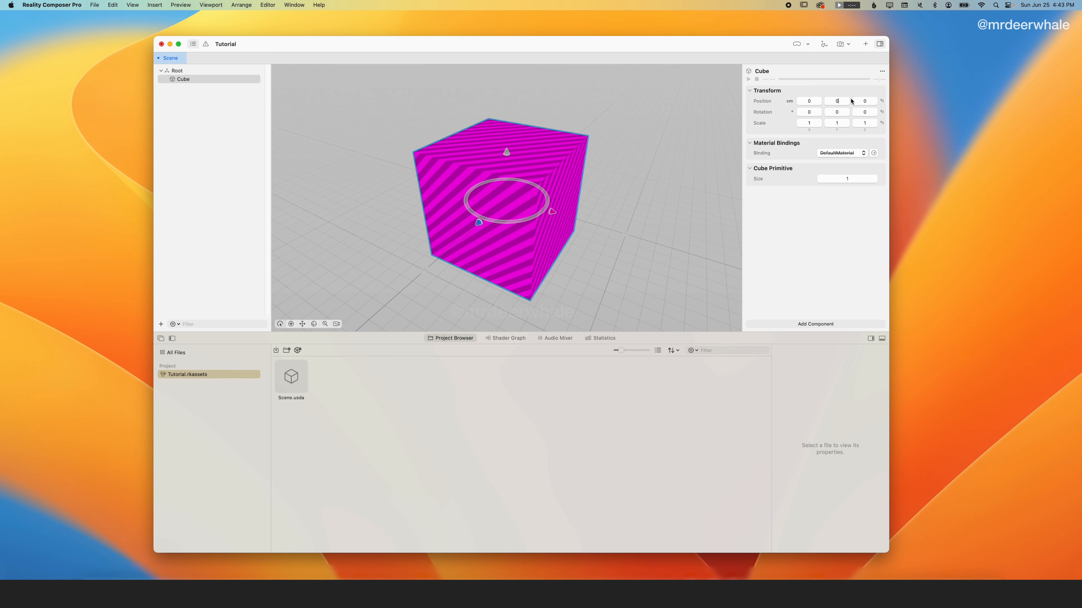
{"action": "key", "text": "Return"}
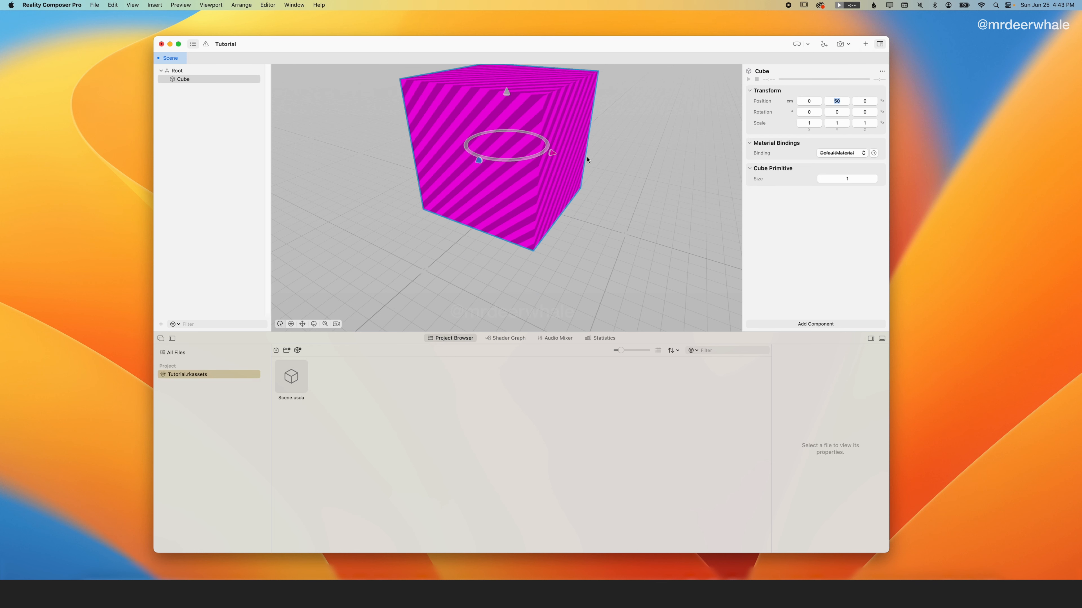
{"action": "left_click_drag", "start_coordinate": [587, 159], "coordinate": [640, 230]}
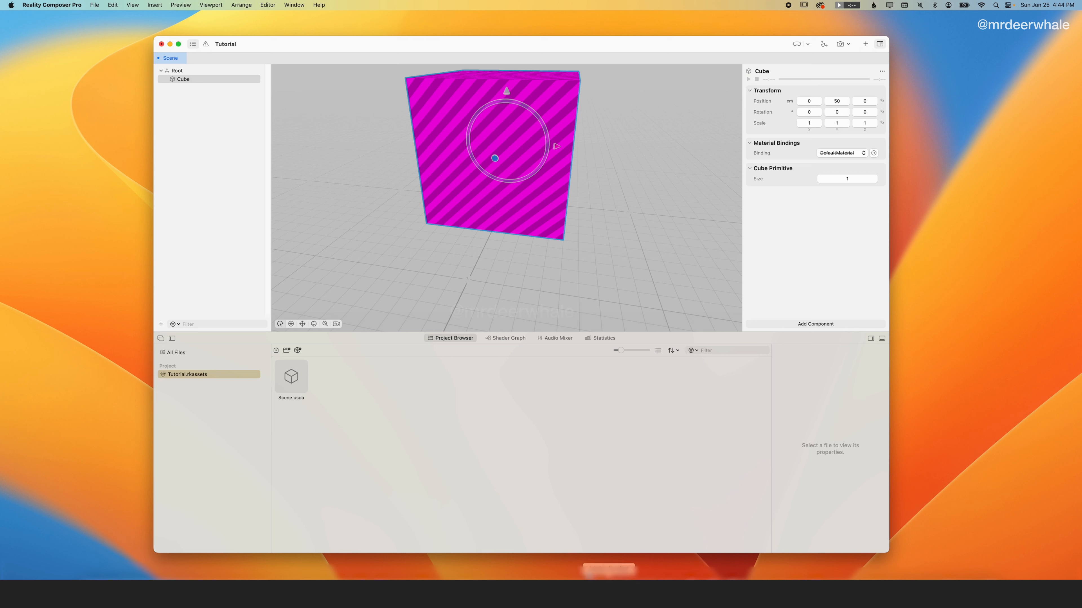
{"action": "scroll", "coordinate": [431, 225], "scroll_direction": "down", "scroll_amount": 5}
{"action": "scroll", "coordinate": [430, 225], "scroll_direction": "up", "scroll_amount": 5}
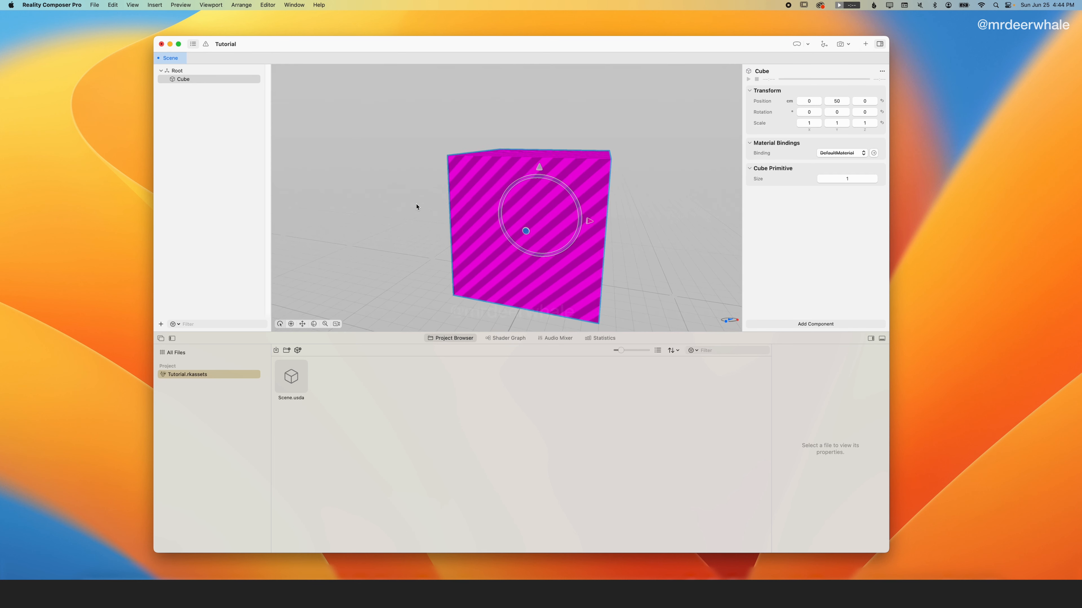
Add a Custom material to the scene hierarchy
{"action": "left_click", "coordinate": [161, 324]}
{"action": "mouse_move", "coordinate": [180, 368]}
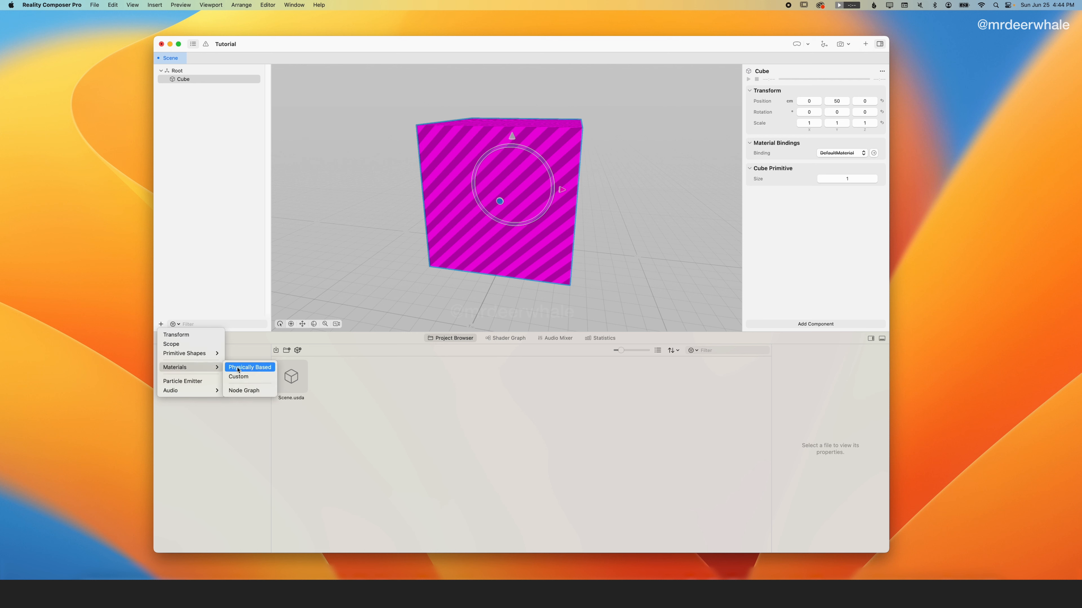
{"action": "left_click", "coordinate": [254, 377]}
Show the new material in the Shader Graph and rename it CubeMaterial
{"action": "left_click", "coordinate": [187, 87]}
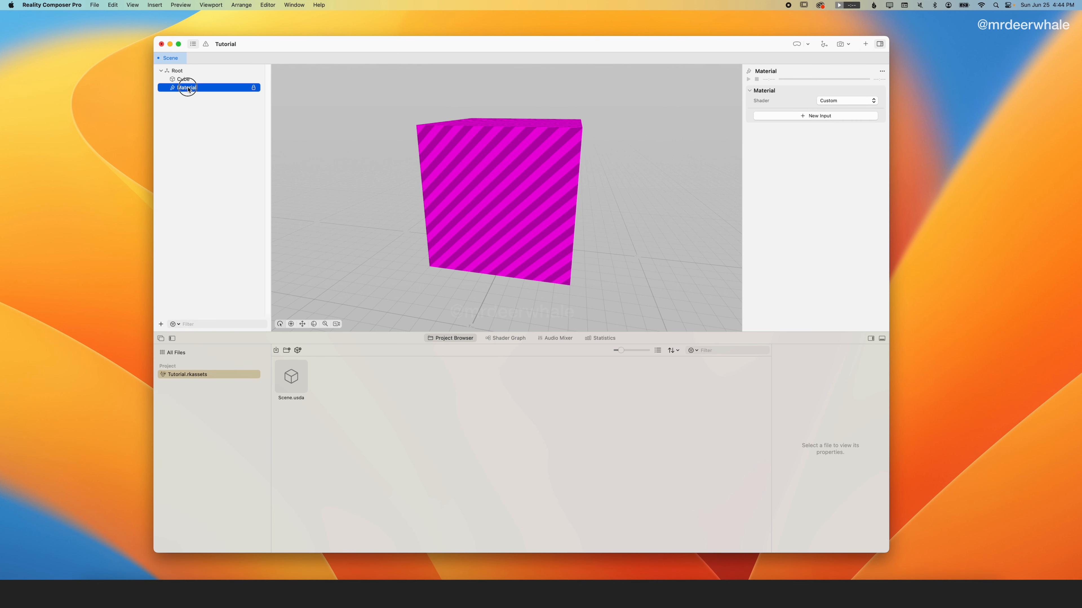
{"action": "left_click", "coordinate": [504, 341]}
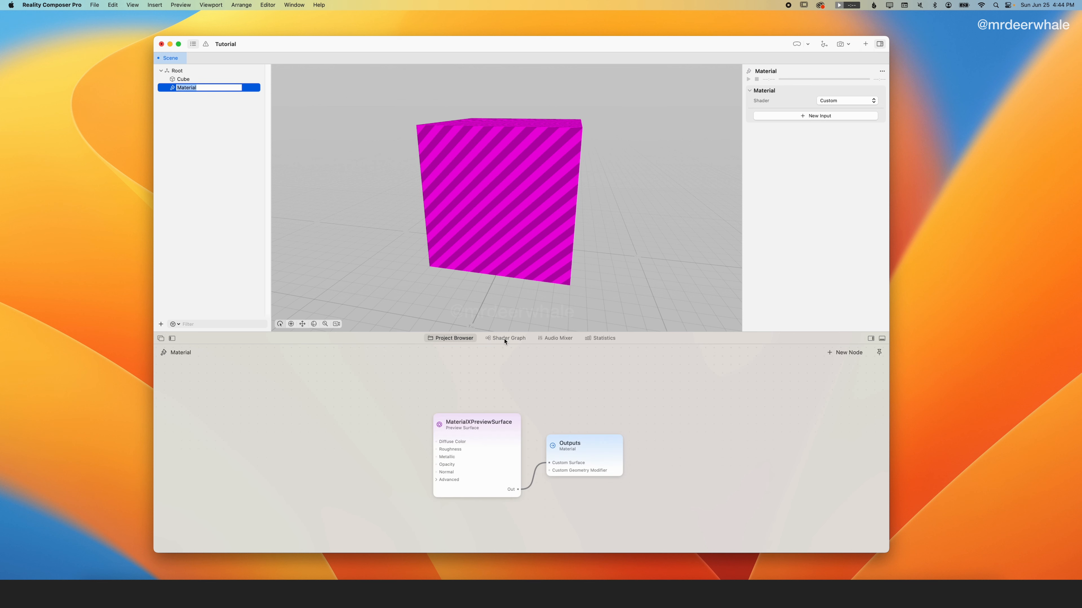
{"action": "left_click", "coordinate": [219, 79]}
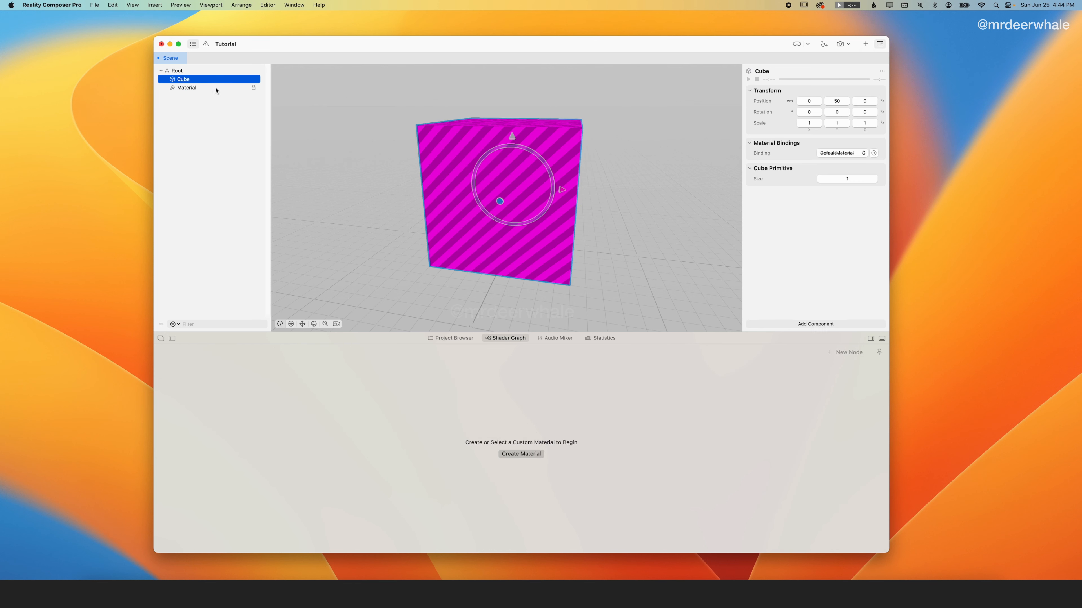
{"action": "left_click", "coordinate": [215, 88]}
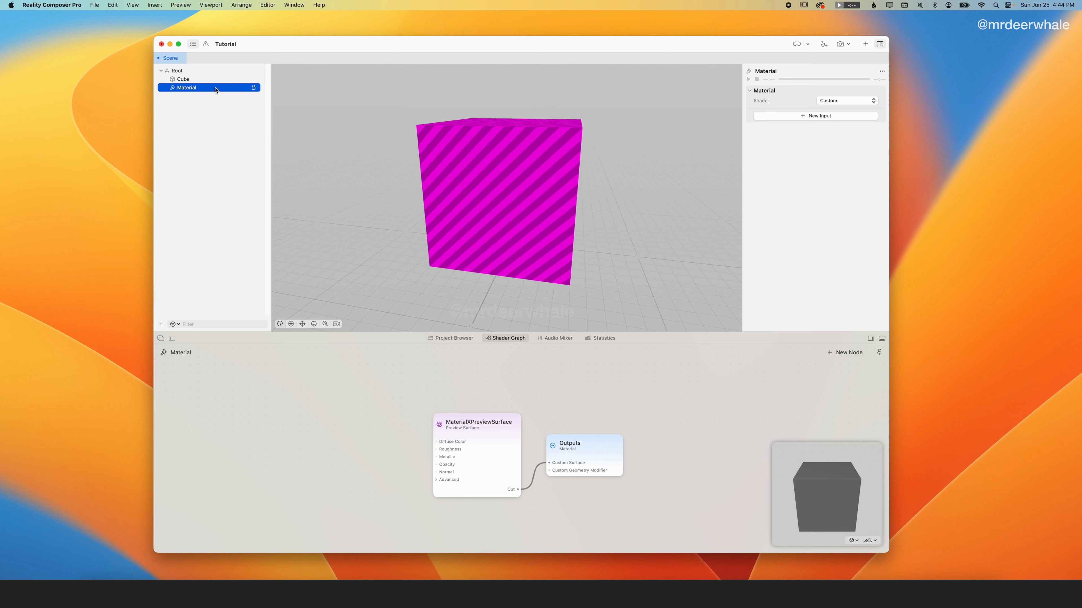
{"action": "left_click", "coordinate": [184, 88]}
{"action": "type", "text": "CubeMaterial"}
{"action": "key", "text": "Return"}
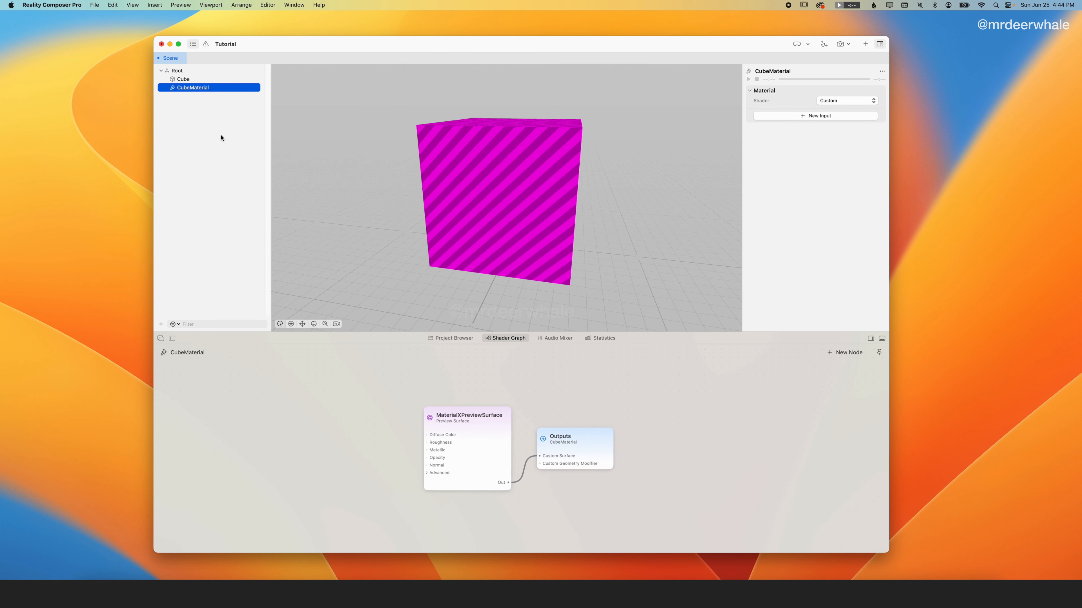
Delete the MaterialXPreviewSurface node from CubeMaterial's shader graph
{"action": "left_click", "coordinate": [463, 422]}
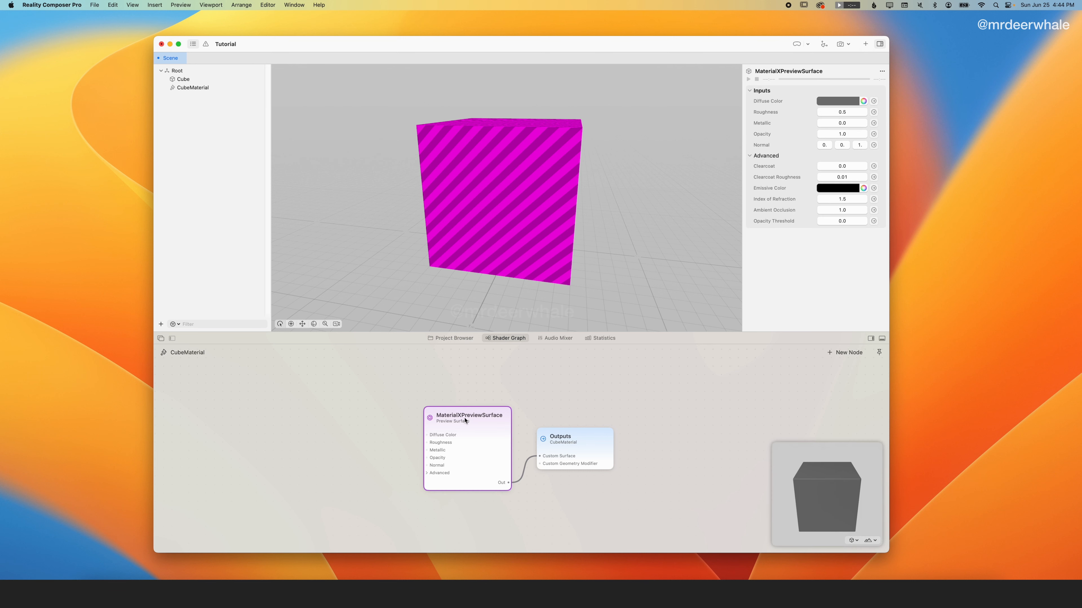
{"action": "key", "text": "BackSpace"}
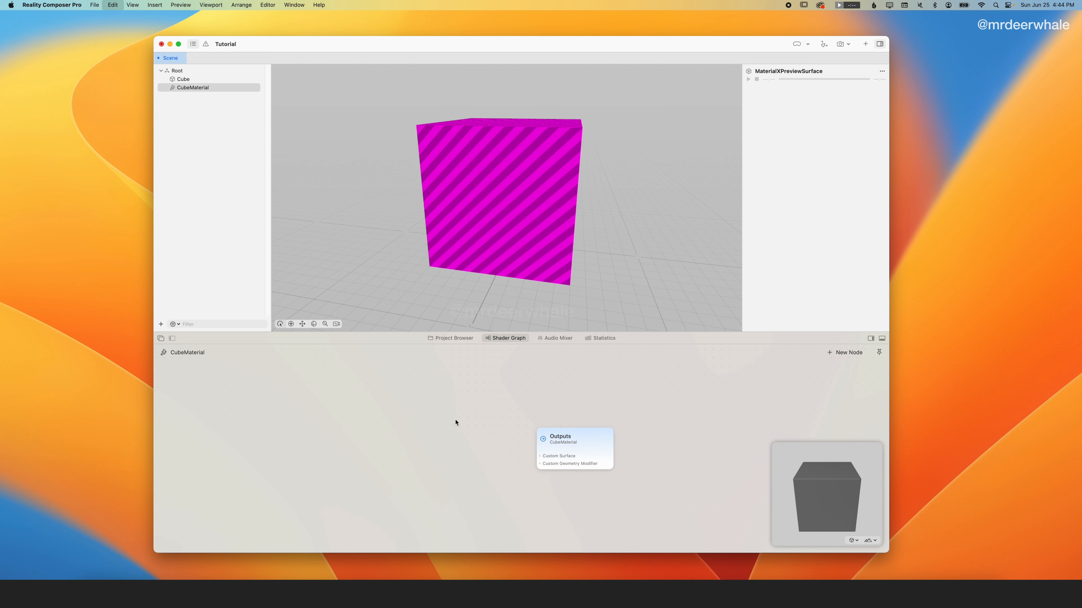
{"action": "left_click", "coordinate": [437, 420]}
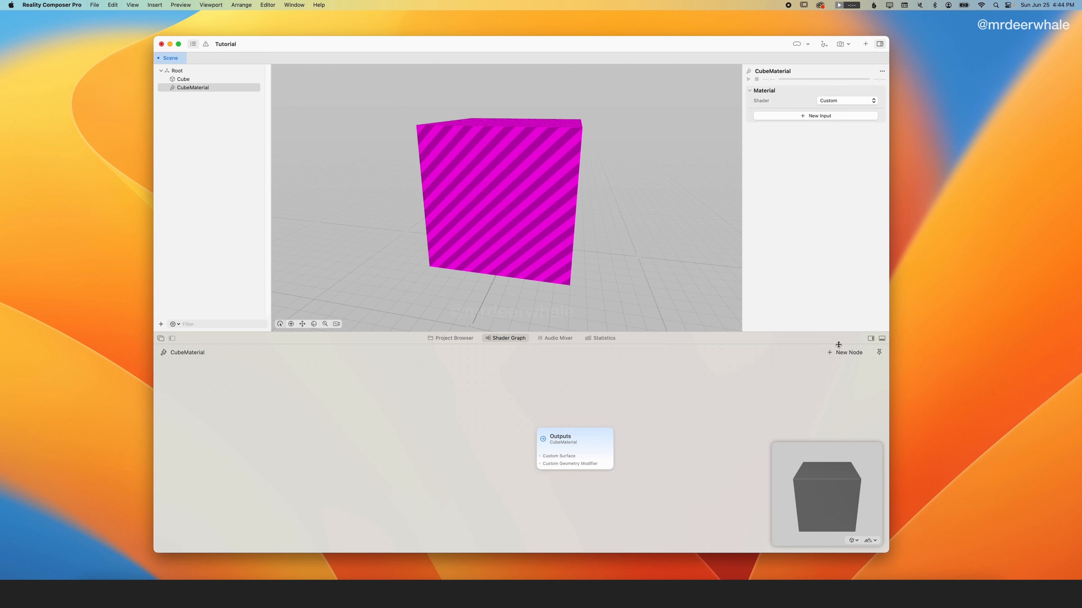
Add an Unlit Surface (RealityKit) node and connect its output to the Custom Surface input of the Outputs node
{"action": "left_click", "coordinate": [842, 357]}
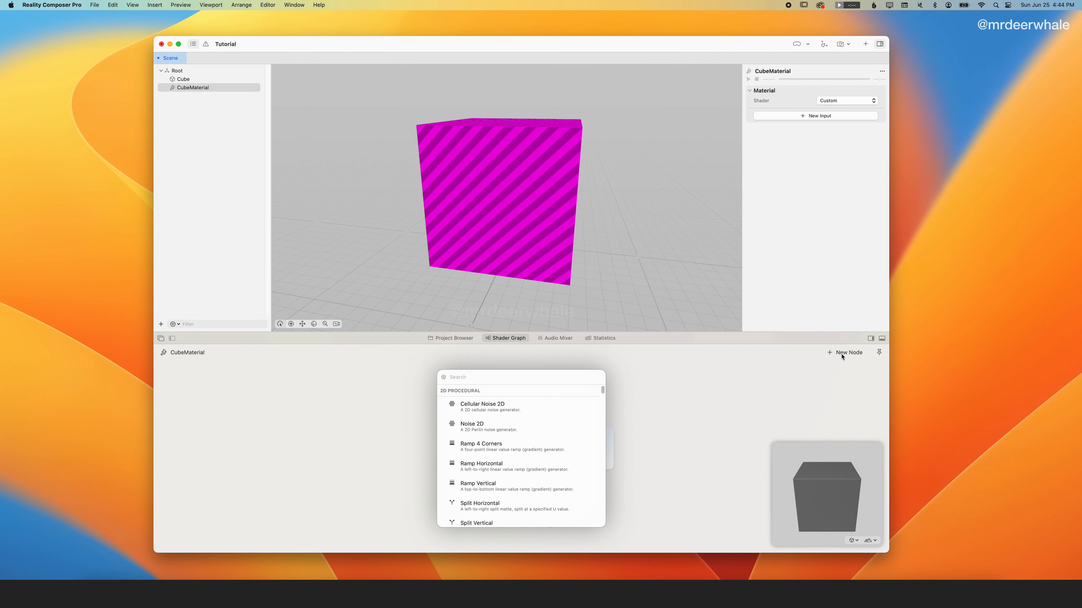
{"action": "type", "text": "unlit"}
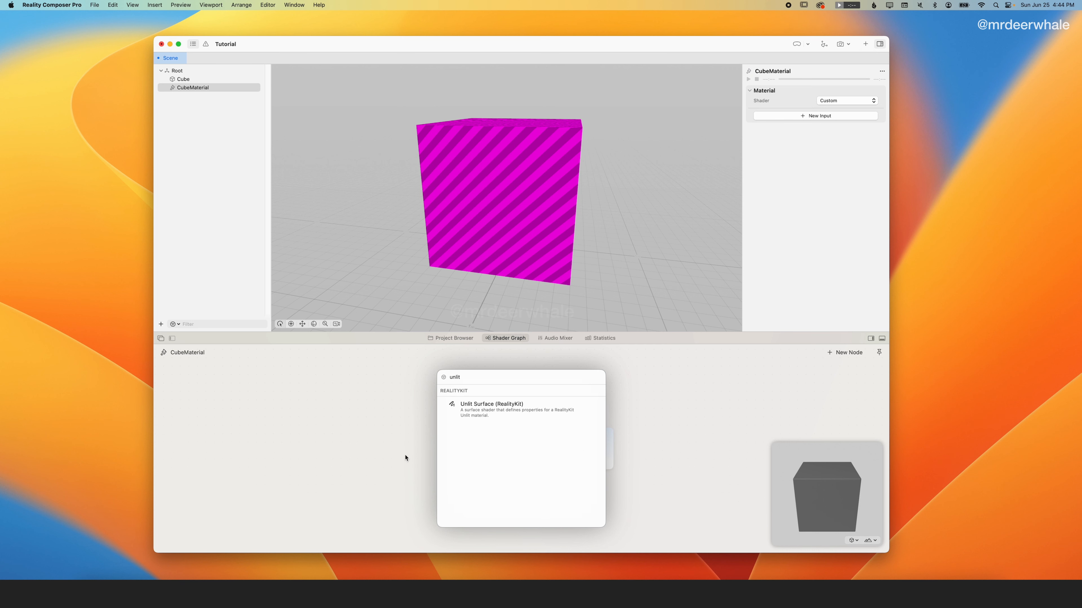
{"action": "left_click", "coordinate": [459, 416]}
{"action": "left_click_drag", "start_coordinate": [529, 428], "coordinate": [468, 414]}
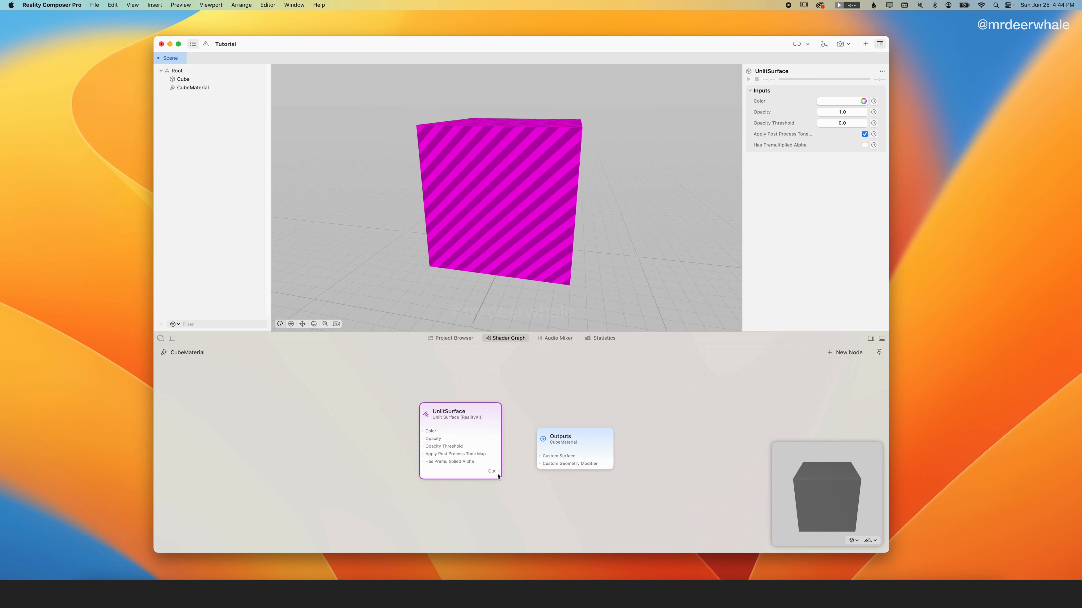
{"action": "left_click_drag", "start_coordinate": [499, 471], "coordinate": [540, 455]}
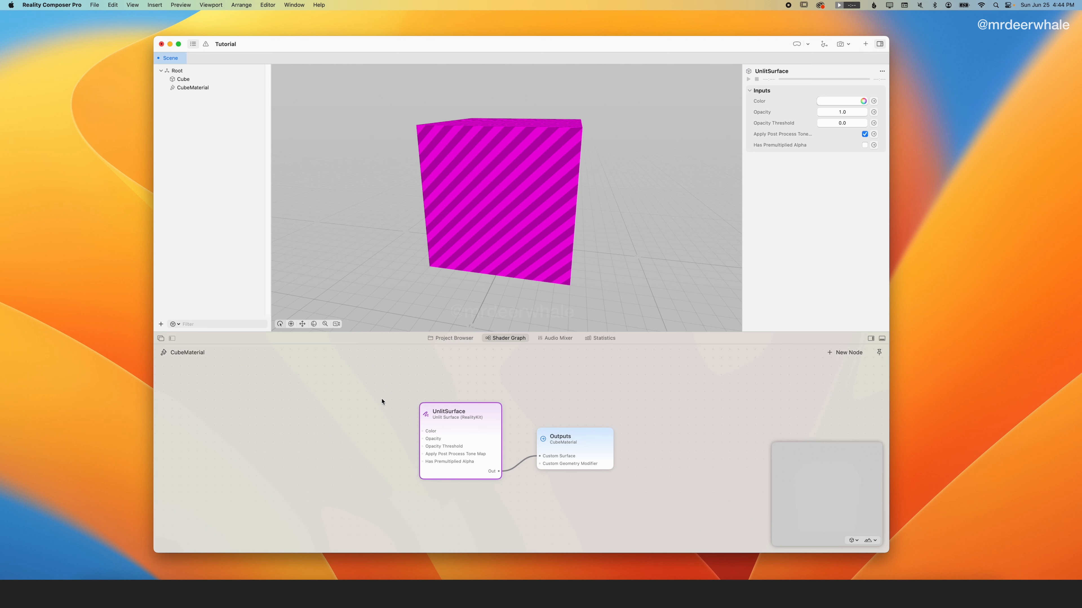
Bind CubeMaterial to the Cube as its material
{"action": "left_click", "coordinate": [185, 80]}
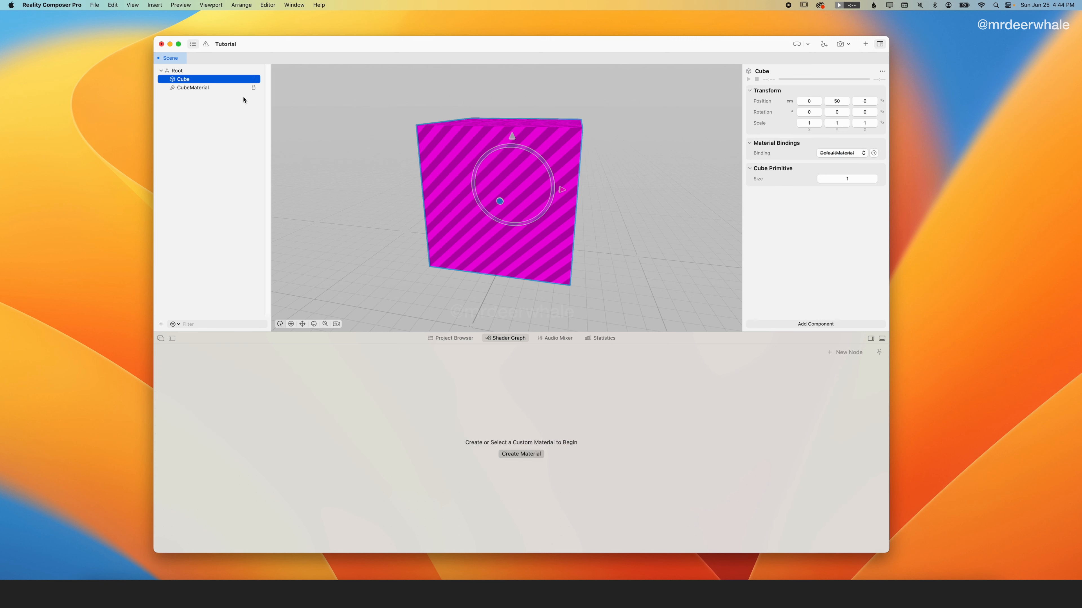
{"action": "left_click", "coordinate": [845, 153]}
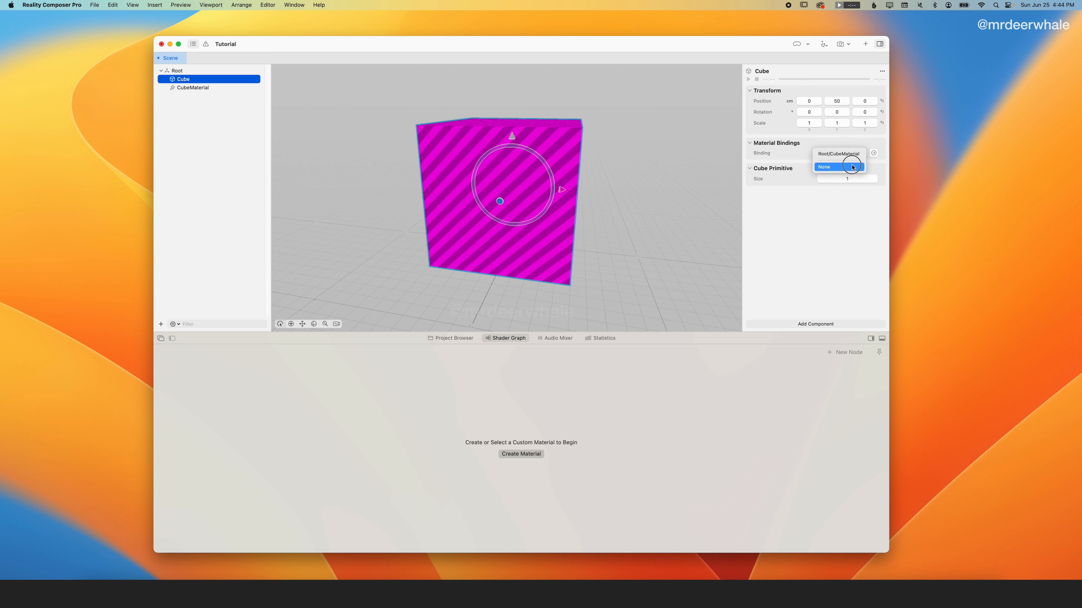
{"action": "left_click", "coordinate": [849, 154]}
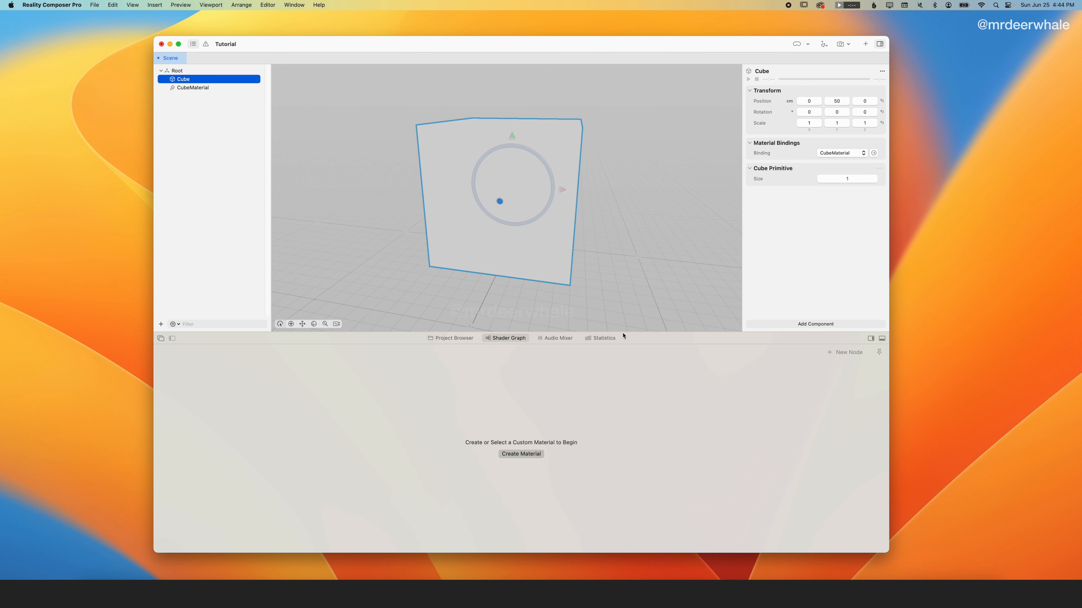
Add a Position node to CubeMaterial's shader graph, well before the UnlitSurface node
{"action": "left_click", "coordinate": [204, 87]}
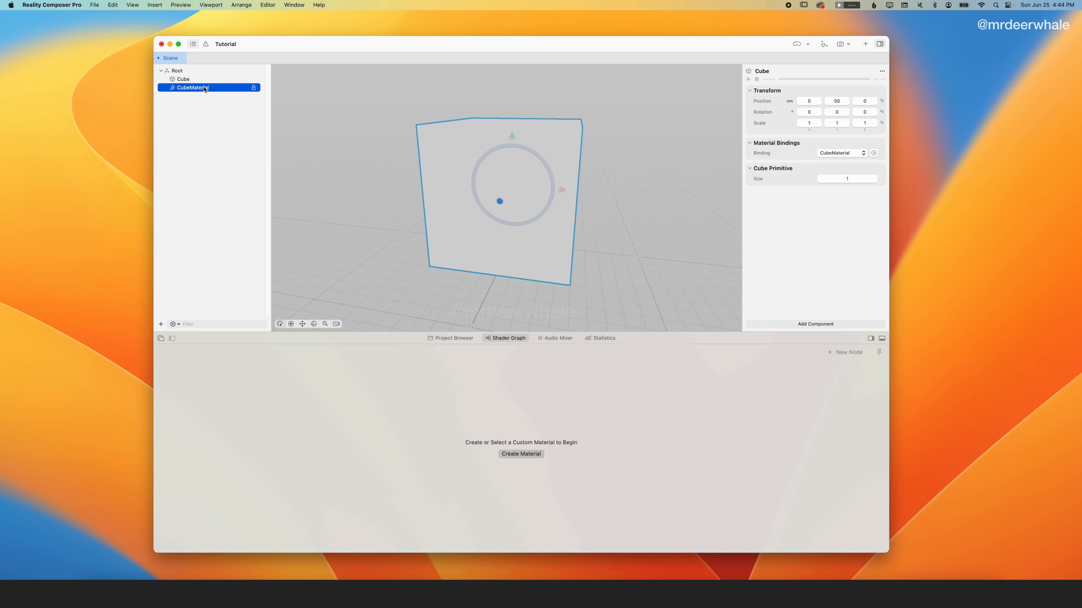
{"action": "left_click", "coordinate": [526, 393]}
{"action": "left_click", "coordinate": [499, 437]}
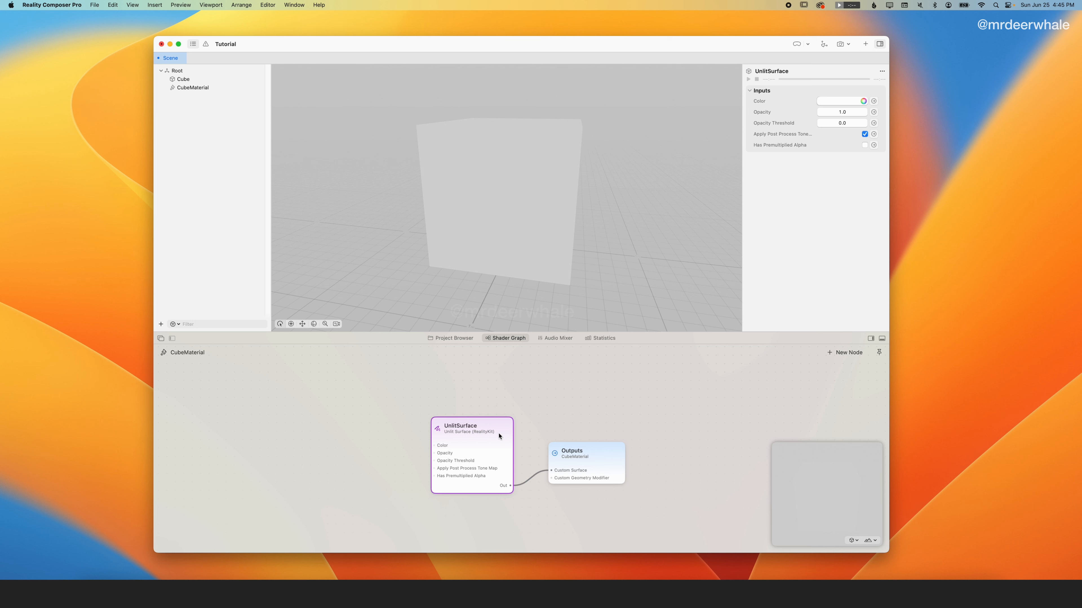
{"action": "double_click", "coordinate": [220, 438]}
{"action": "type", "text": "posi"}
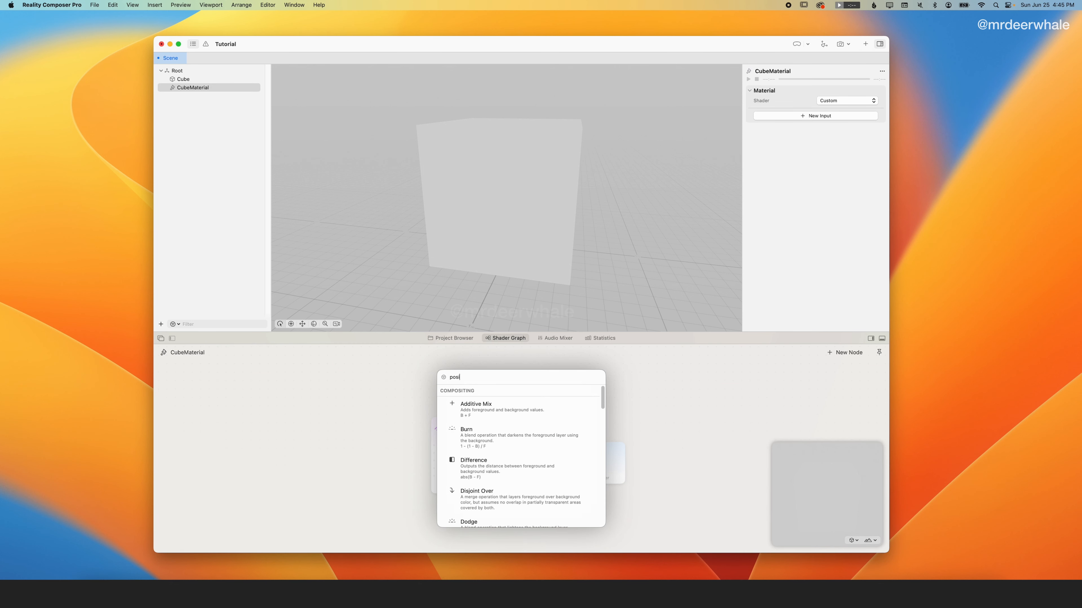
{"action": "type", "text": "tion"}
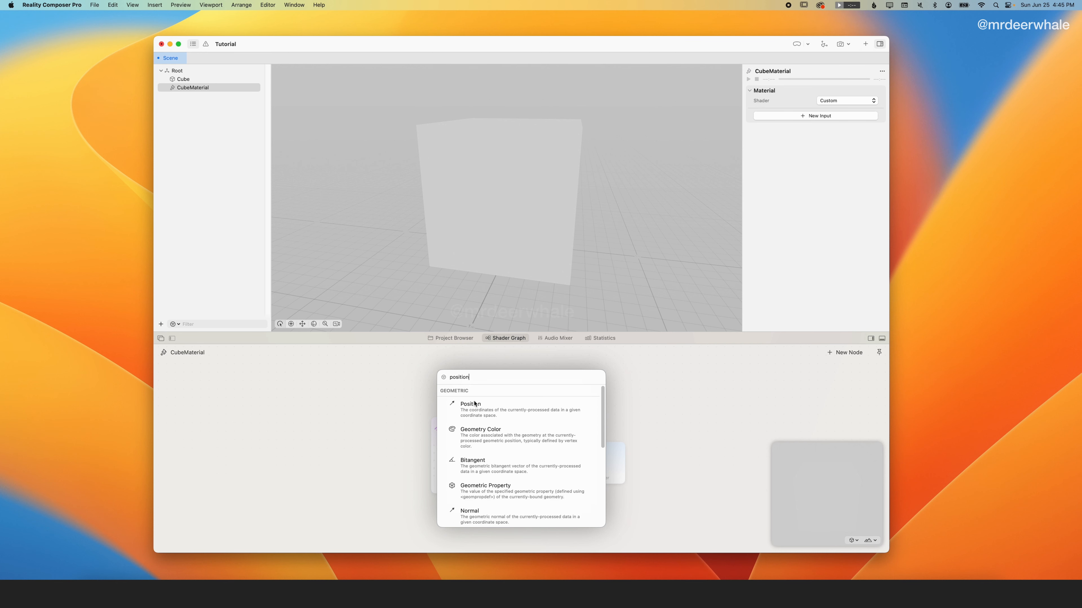
{"action": "left_click", "coordinate": [468, 408]}
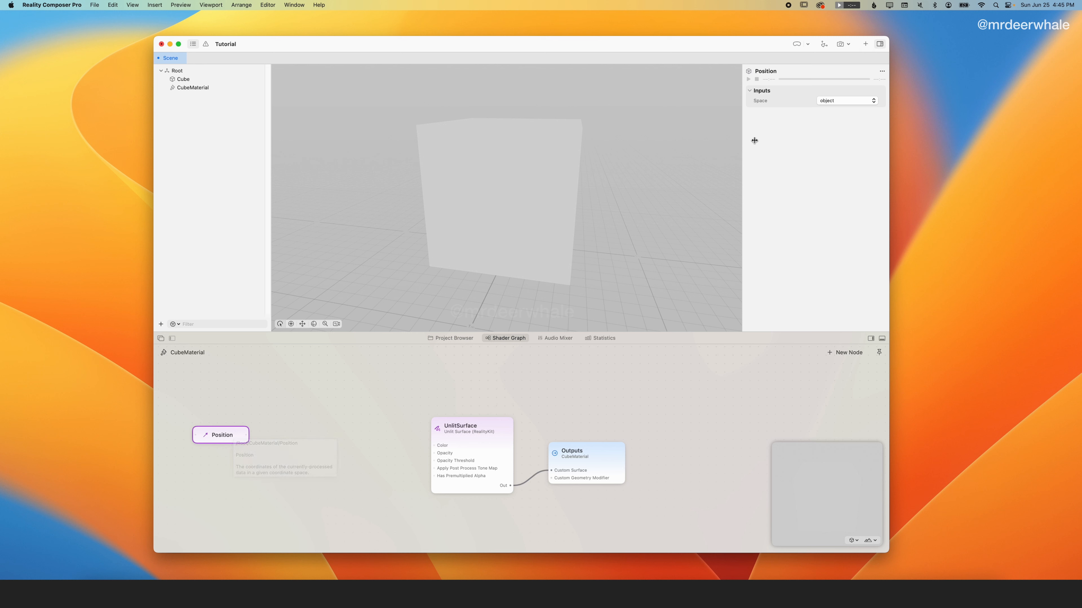
Set the Position node's space to model and shift the node slightly farther from UnlitSurface
{"action": "left_click", "coordinate": [841, 100]}
{"action": "left_click", "coordinate": [841, 95]}
{"action": "left_click_drag", "start_coordinate": [227, 438], "coordinate": [213, 444]}
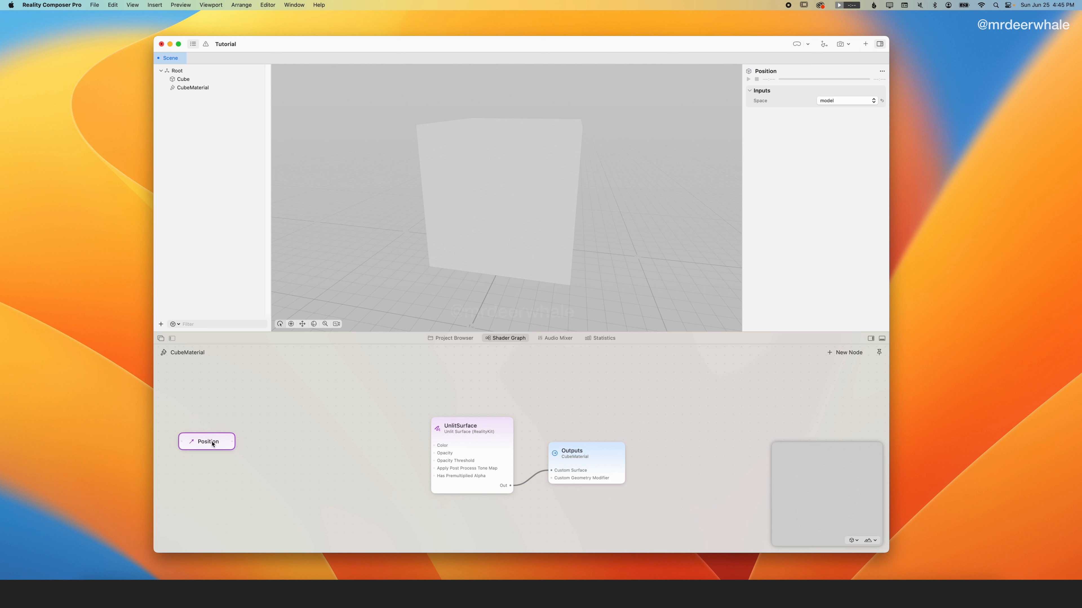
Add a Transform Vector node beside the Position node and connect Position's output to its In input
{"action": "left_click", "coordinate": [280, 435]}
{"action": "double_click", "coordinate": [281, 434]}
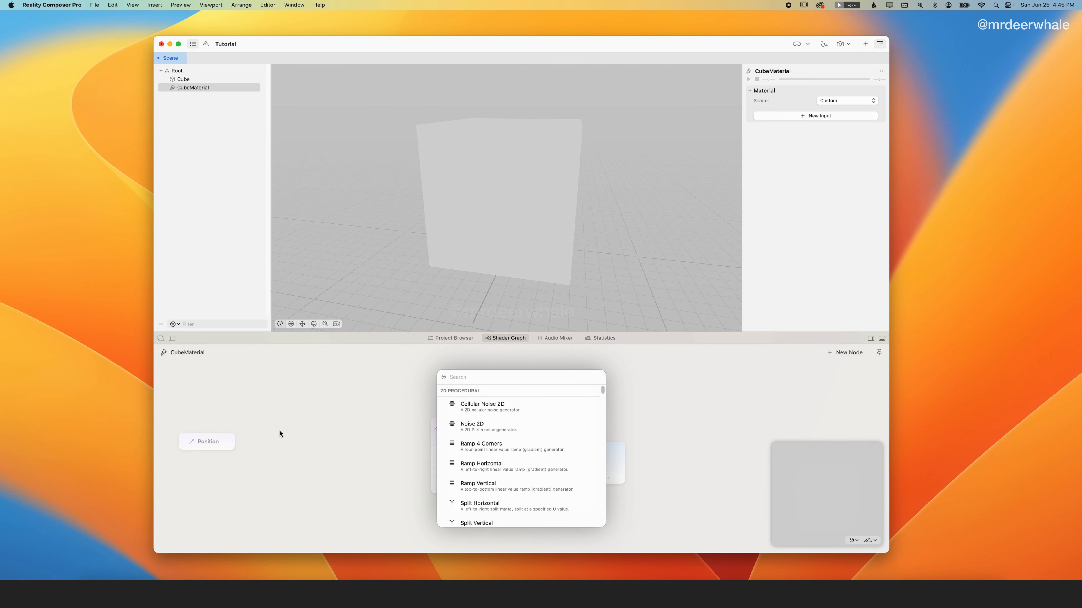
{"action": "type", "text": "trans"}
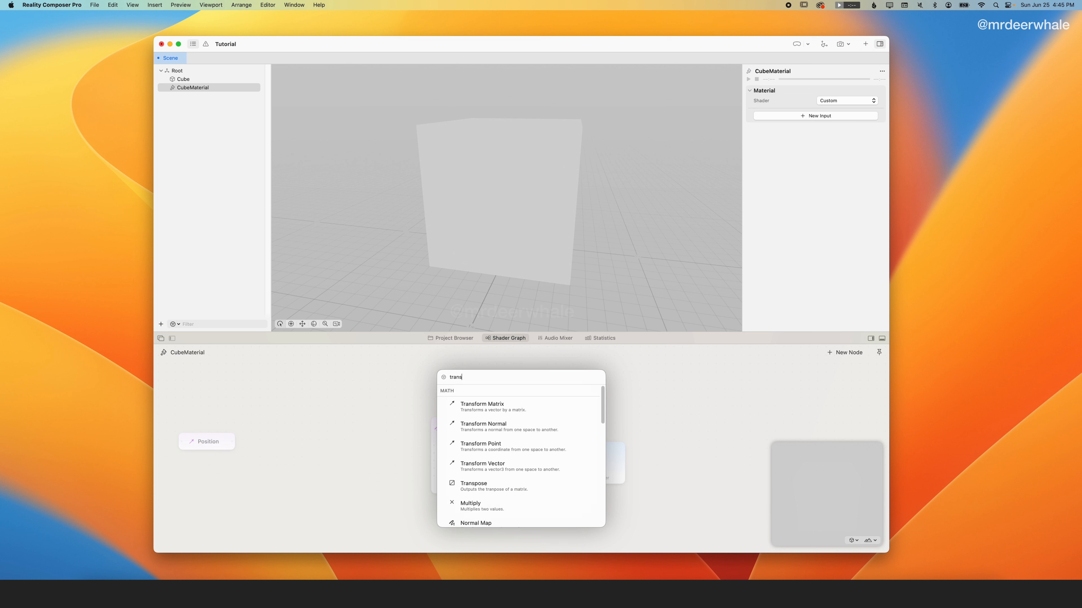
{"action": "type", "text": "form"}
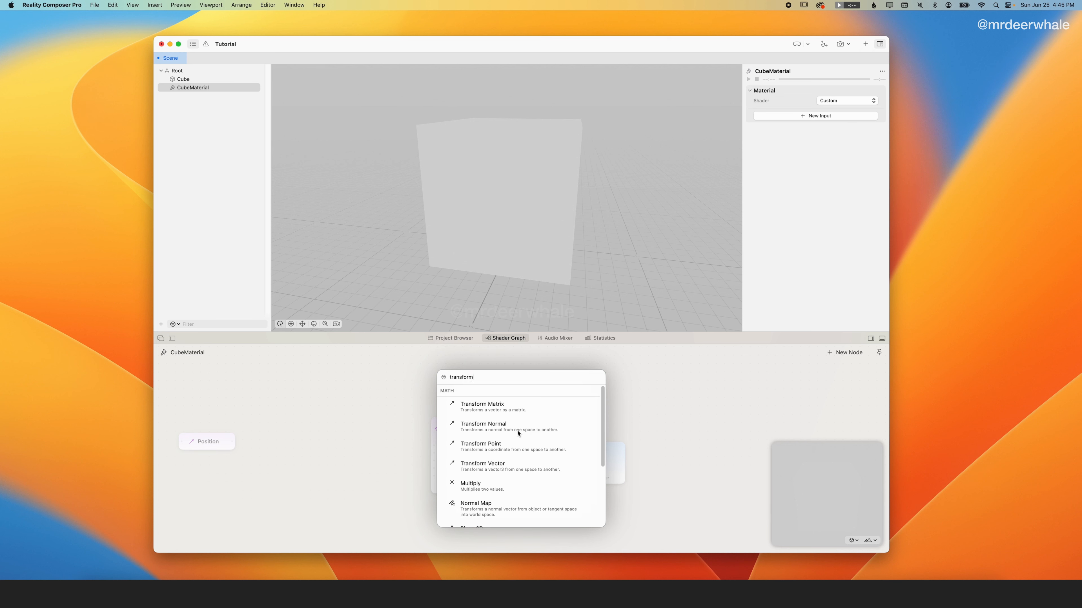
{"action": "left_click", "coordinate": [489, 470]}
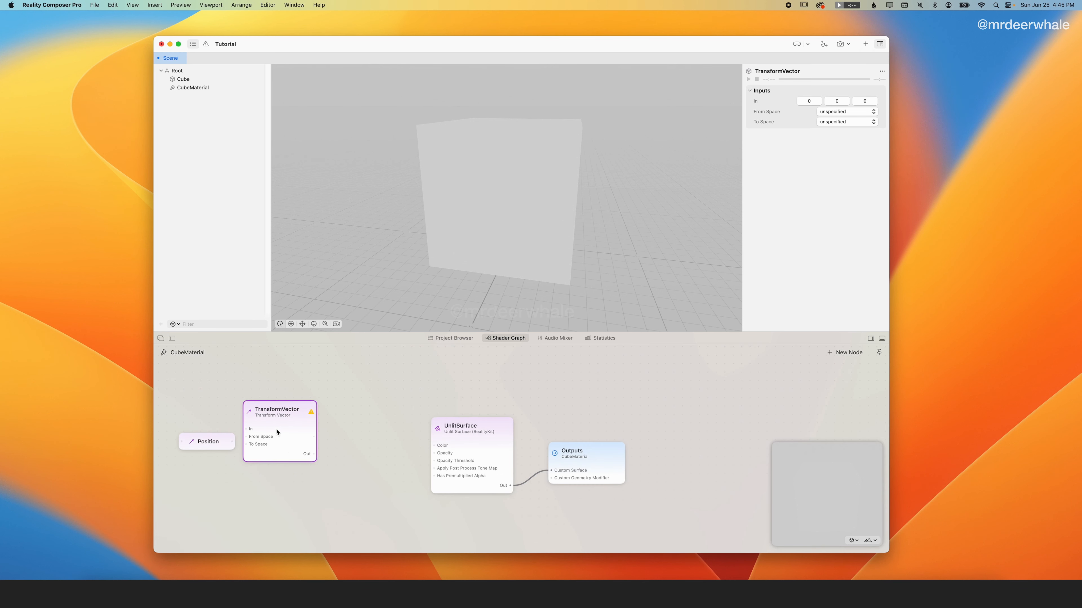
{"action": "left_click_drag", "start_coordinate": [278, 428], "coordinate": [252, 441]}
Set the TransformVector node to convert from model space to world space
{"action": "left_click", "coordinate": [845, 113]}
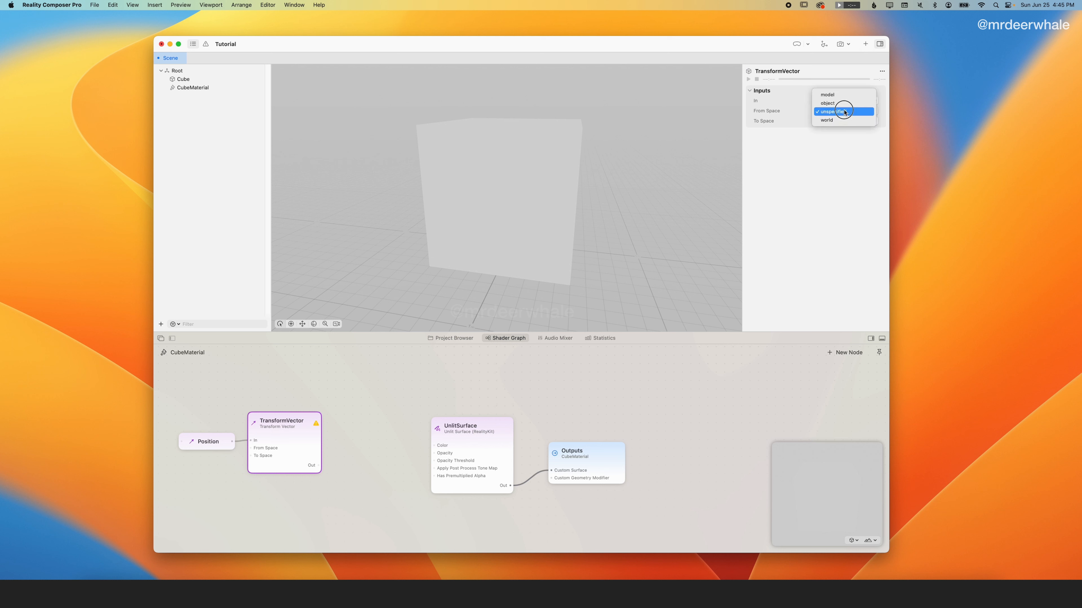
{"action": "left_click", "coordinate": [842, 95]}
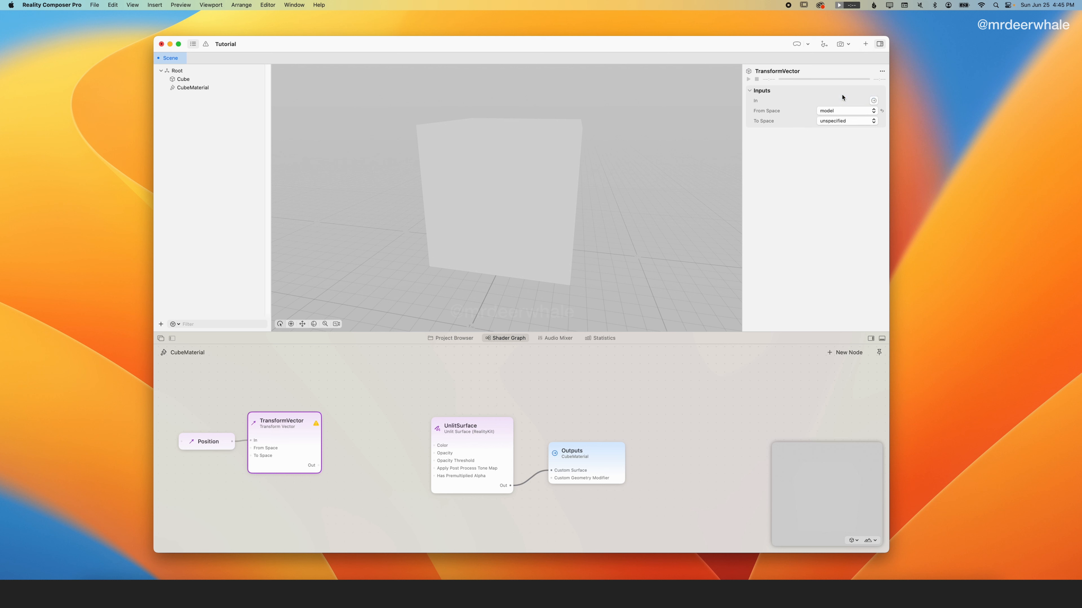
{"action": "left_click", "coordinate": [842, 120]}
{"action": "left_click", "coordinate": [835, 131]}
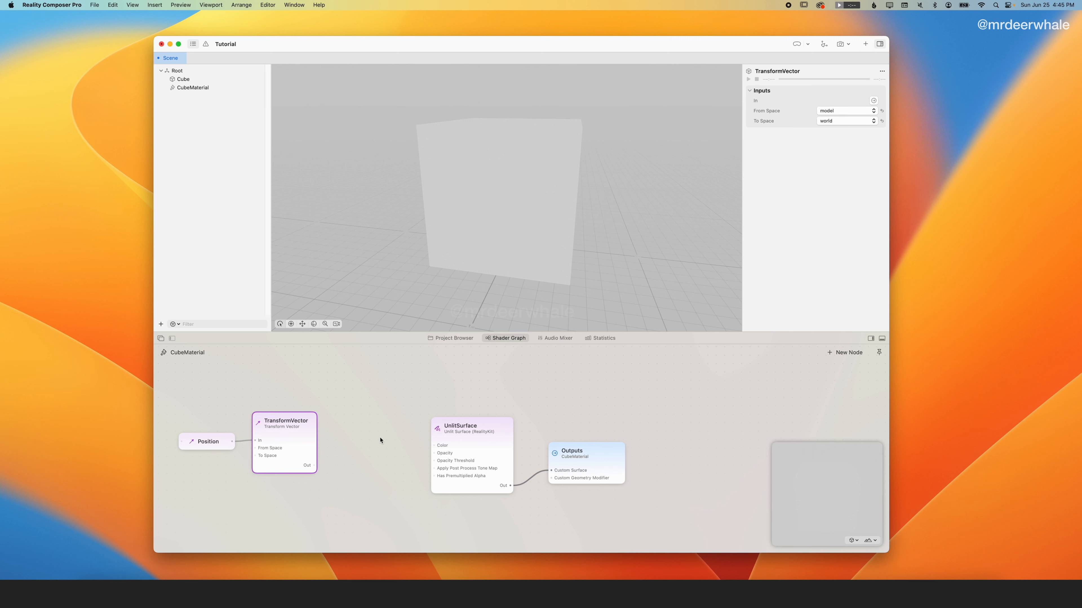
Widen the gap in the graph between TransformVector and the UnlitSurface and Outputs nodes
{"action": "scroll", "coordinate": [335, 482], "scroll_direction": "left", "scroll_amount": 5}
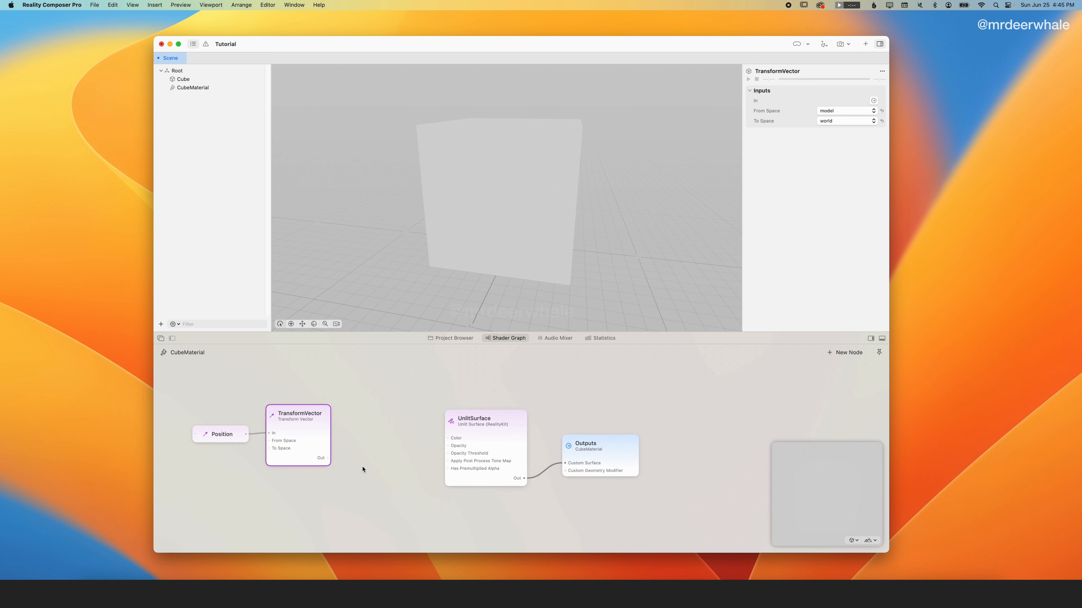
{"action": "left_click_drag", "start_coordinate": [285, 394], "coordinate": [310, 449]}
{"action": "left_click", "coordinate": [380, 439]}
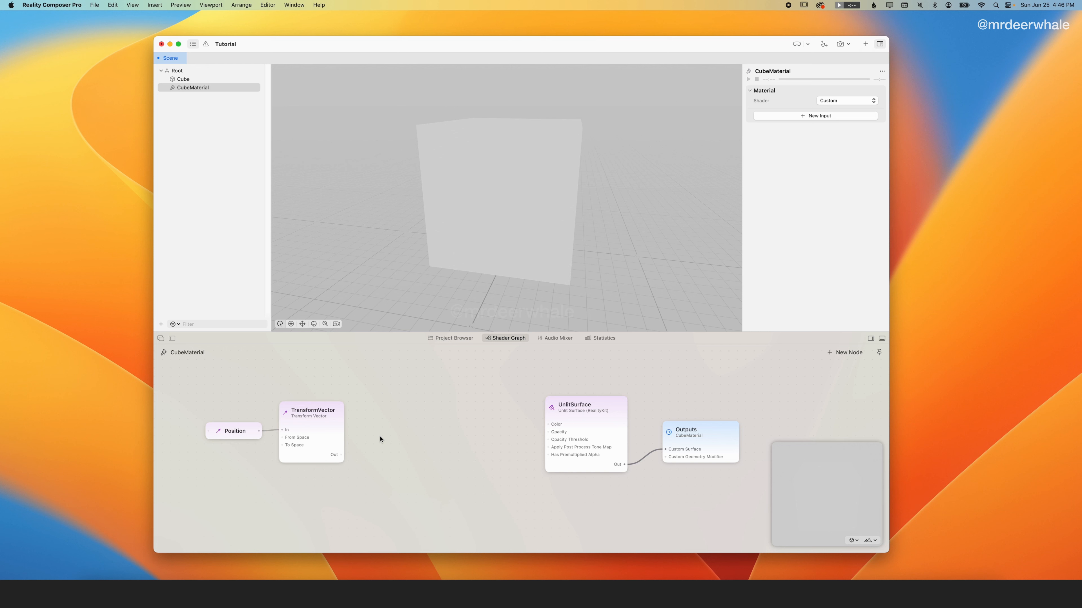
Add a Separate 3 node just after TransformVector and connect TransformVector's output to its In input
{"action": "double_click", "coordinate": [381, 439]}
{"action": "type", "text": "sepa"}
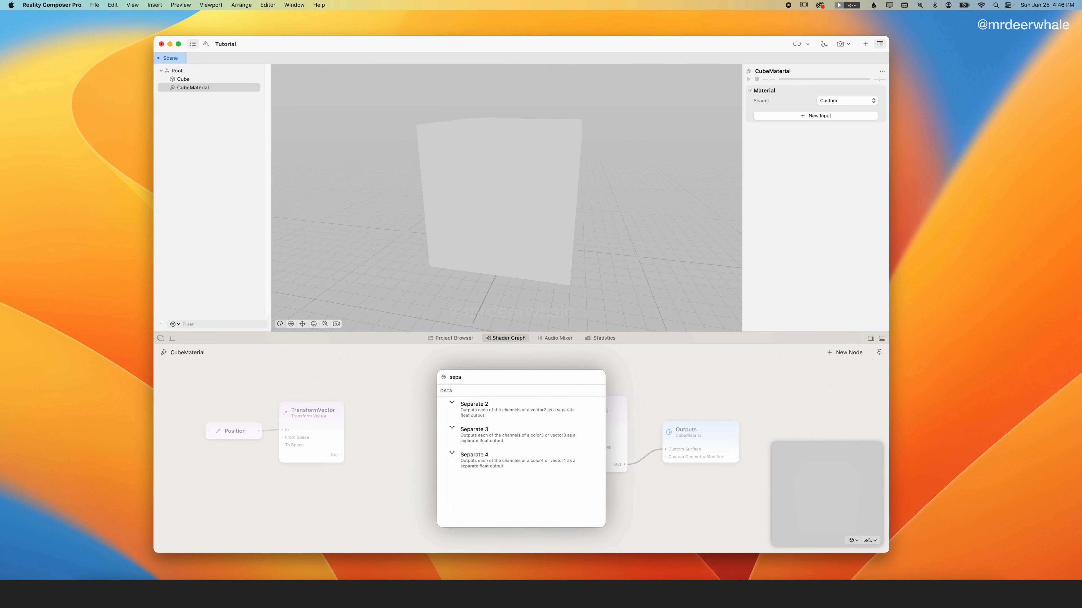
{"action": "type", "text": "rate"}
{"action": "left_click", "coordinate": [470, 439]}
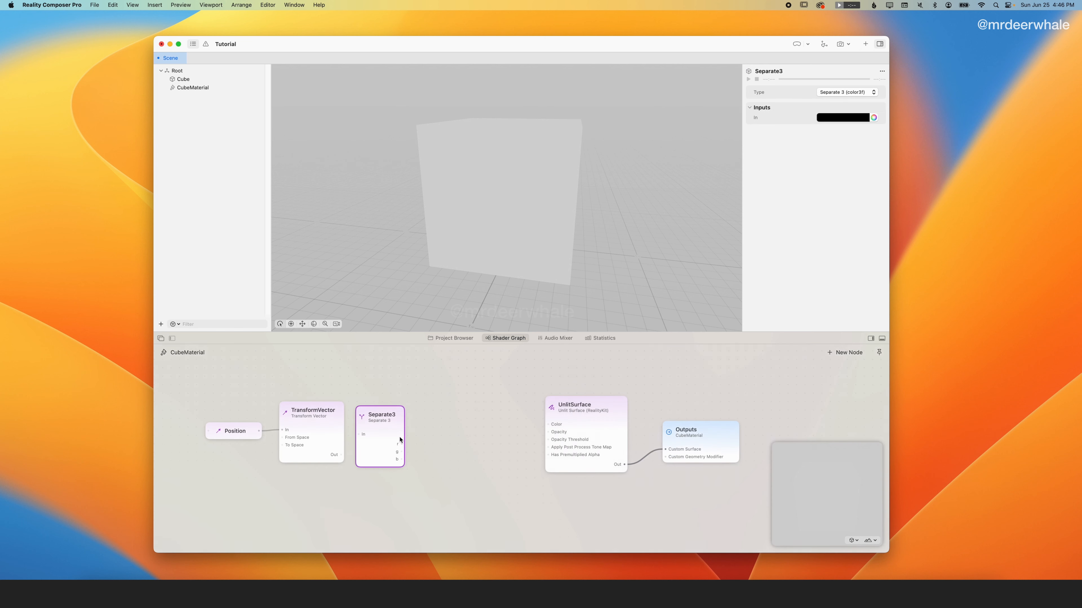
{"action": "left_click_drag", "start_coordinate": [387, 415], "coordinate": [391, 415]}
{"action": "left_click_drag", "start_coordinate": [353, 453], "coordinate": [374, 432]}
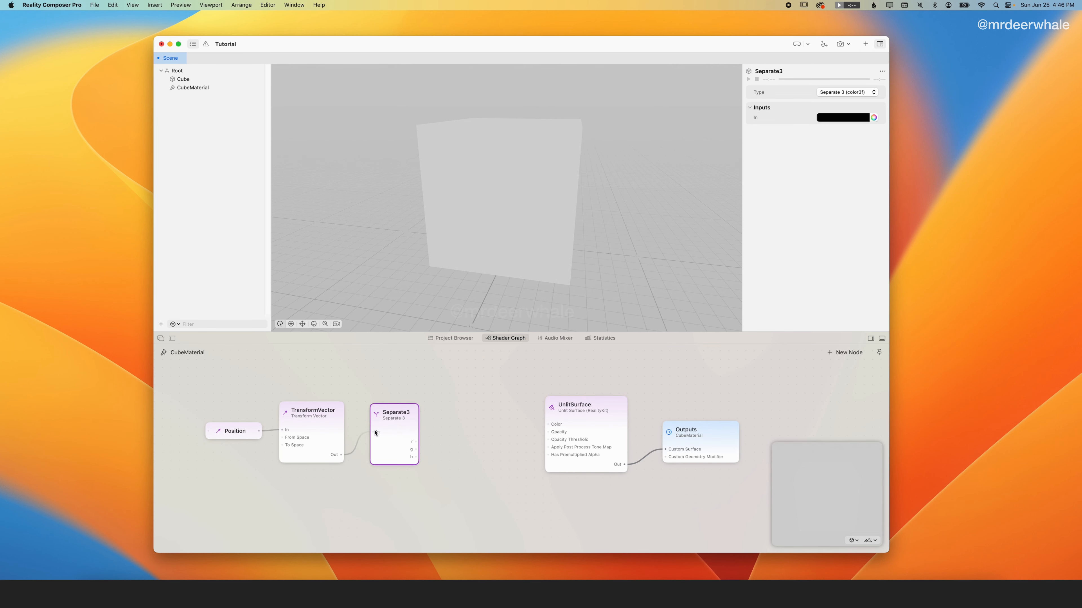
Add a Combine 3 node before UnlitSurface and connect its output to UnlitSurface's Color input
{"action": "double_click", "coordinate": [461, 442]}
{"action": "type", "text": "combine"}
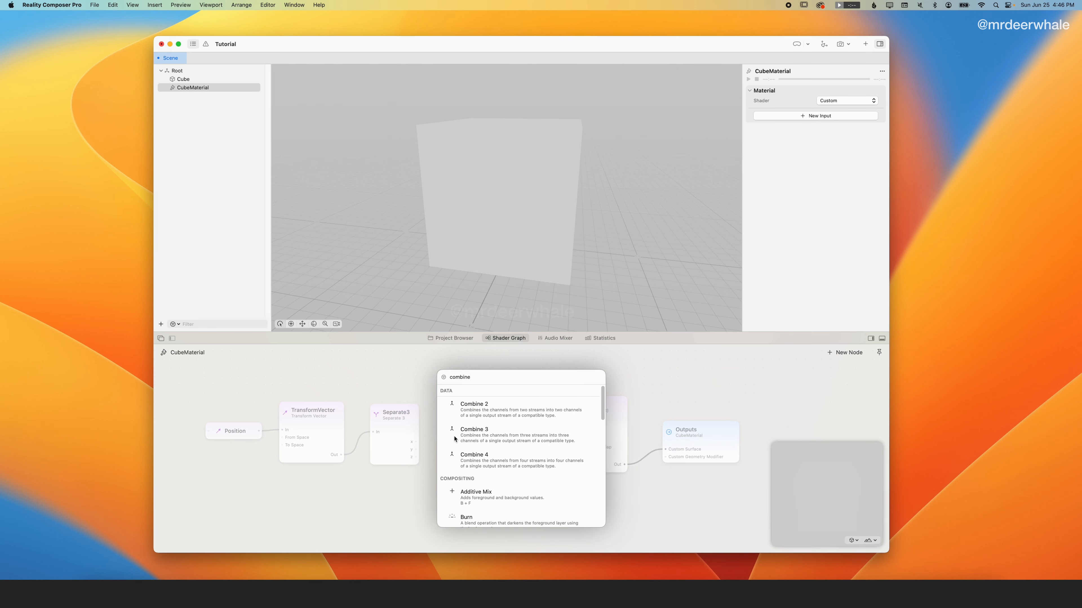
{"action": "left_click", "coordinate": [455, 439]}
{"action": "left_click_drag", "start_coordinate": [455, 444], "coordinate": [548, 425]}
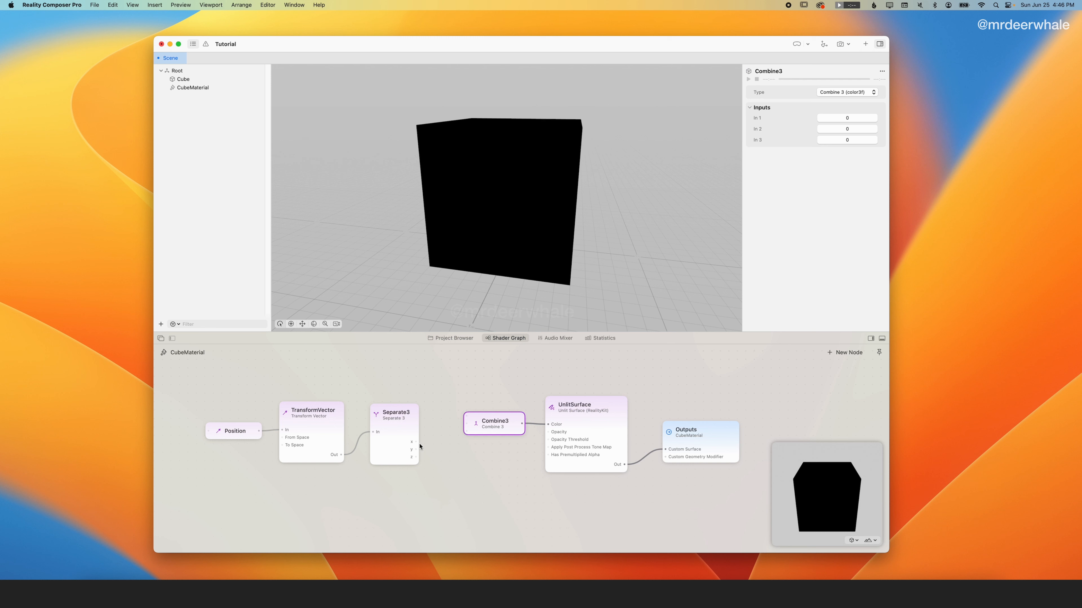
Connect Separate3's x, y and z outputs to Combine3's In 1, In 2 and In 3 inputs respectively
{"action": "left_click_drag", "start_coordinate": [418, 445], "coordinate": [466, 424]}
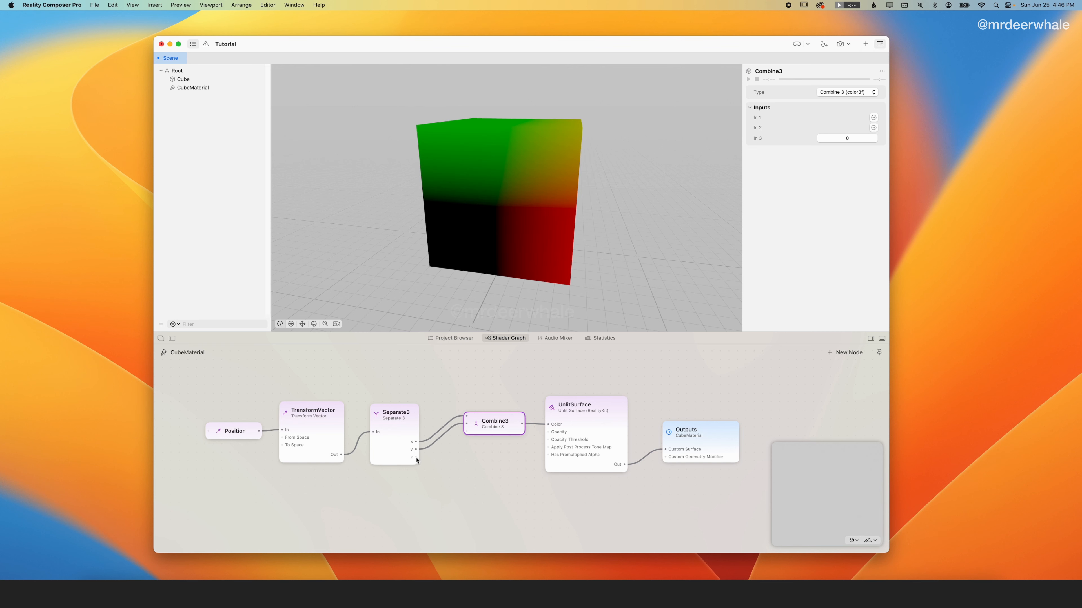
{"action": "left_click_drag", "start_coordinate": [417, 459], "coordinate": [466, 432]}
{"action": "left_click_drag", "start_coordinate": [628, 248], "coordinate": [586, 251]}
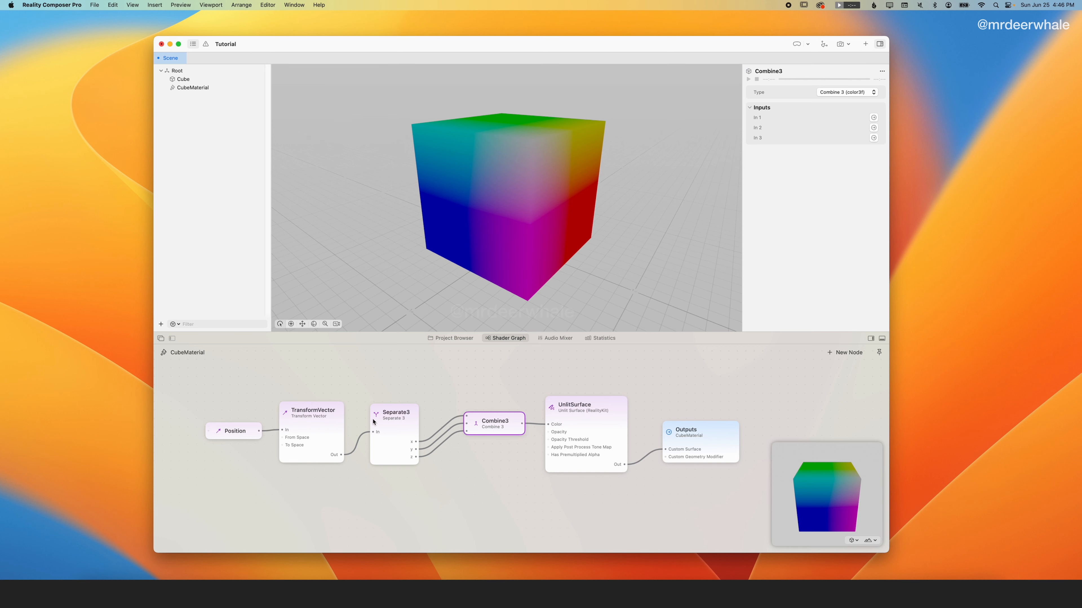
Shift Position and TransformVector away from Separate3 and insert a Remap node into the connection between TransformVector and Separate3
{"action": "left_click_drag", "start_coordinate": [219, 382], "coordinate": [345, 486]}
{"action": "left_click_drag", "start_coordinate": [295, 449], "coordinate": [244, 457]}
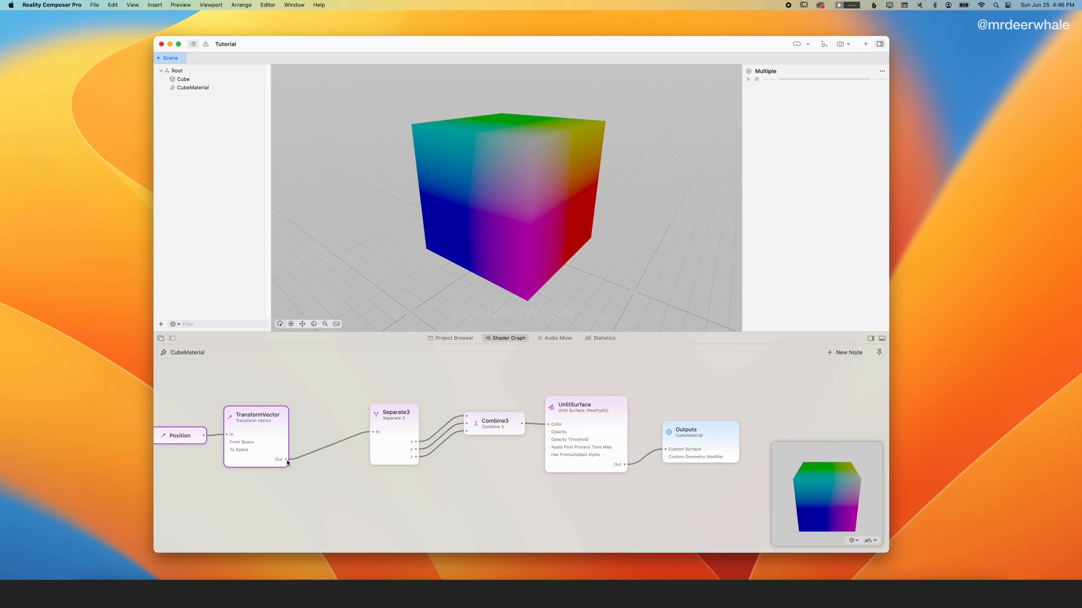
{"action": "left_click_drag", "start_coordinate": [286, 460], "coordinate": [345, 425]}
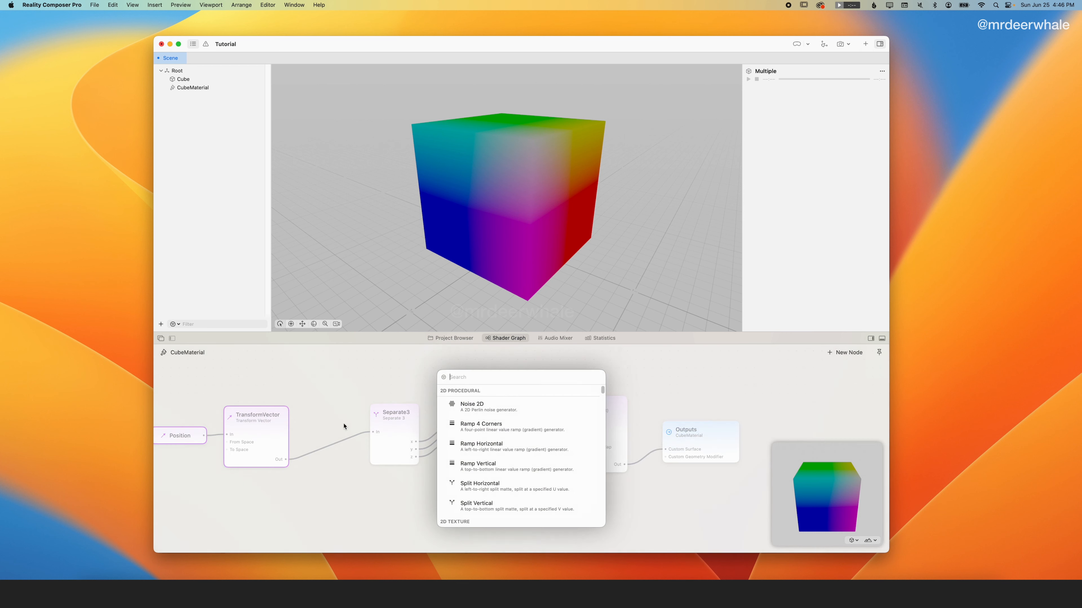
{"action": "type", "text": "remap"}
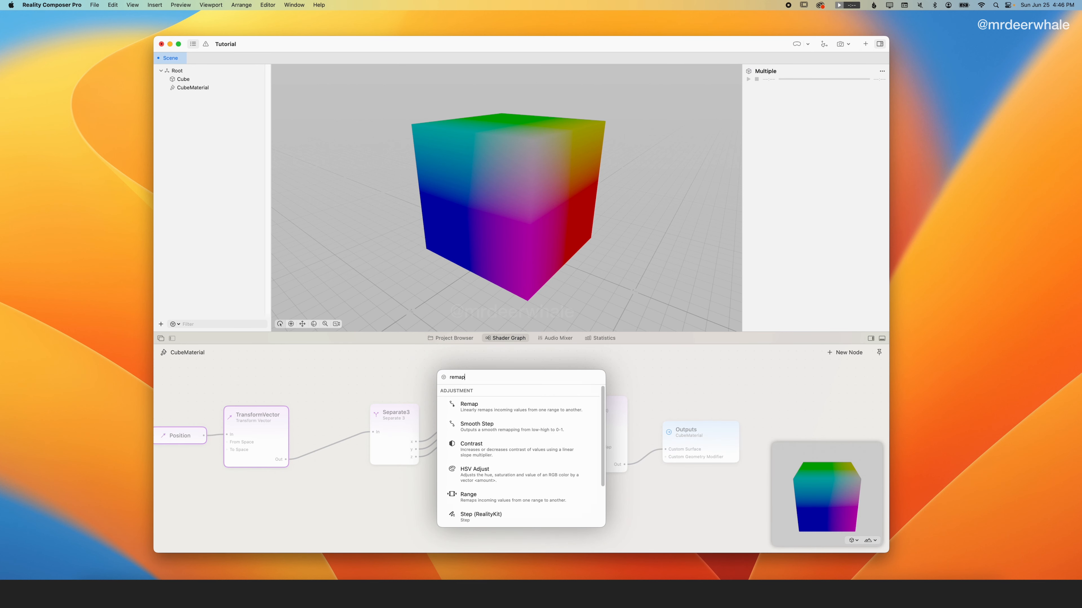
{"action": "left_click", "coordinate": [469, 406]}
{"action": "left_click", "coordinate": [325, 409]}
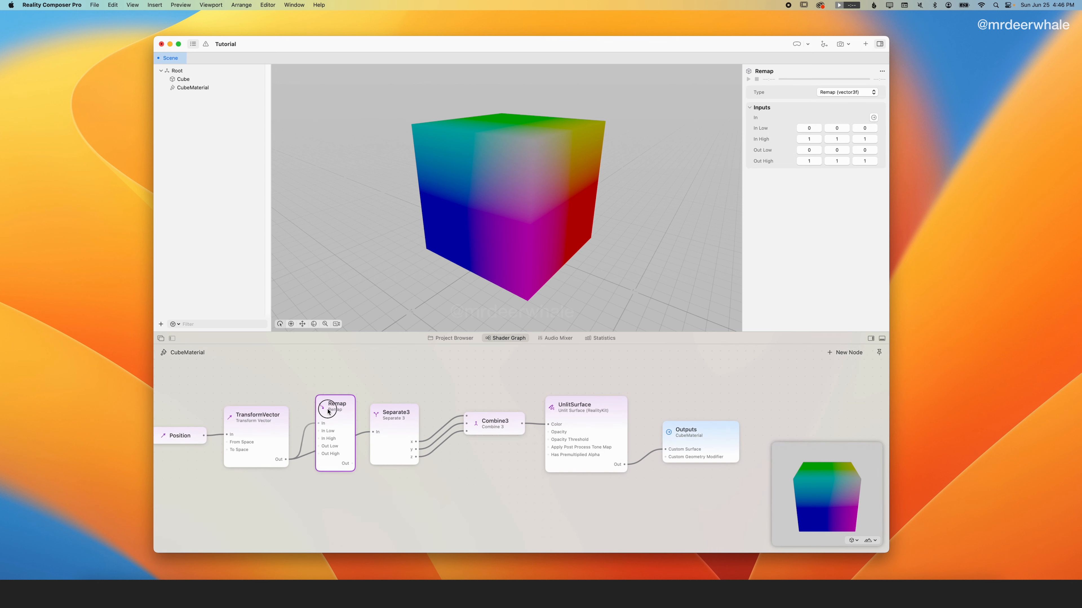
{"action": "left_click_drag", "start_coordinate": [349, 462], "coordinate": [374, 432]}
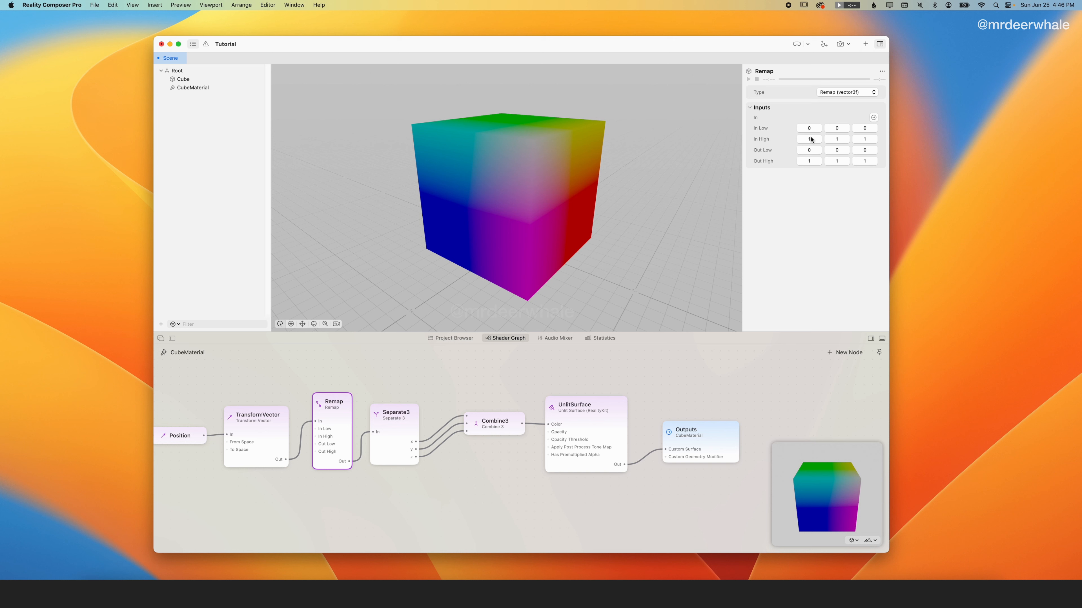
Set all three In Low components of the Remap node to -0.5
{"action": "left_click", "coordinate": [814, 129]}
{"action": "type", "text": "-.5"}
{"action": "key", "text": "Tab"}
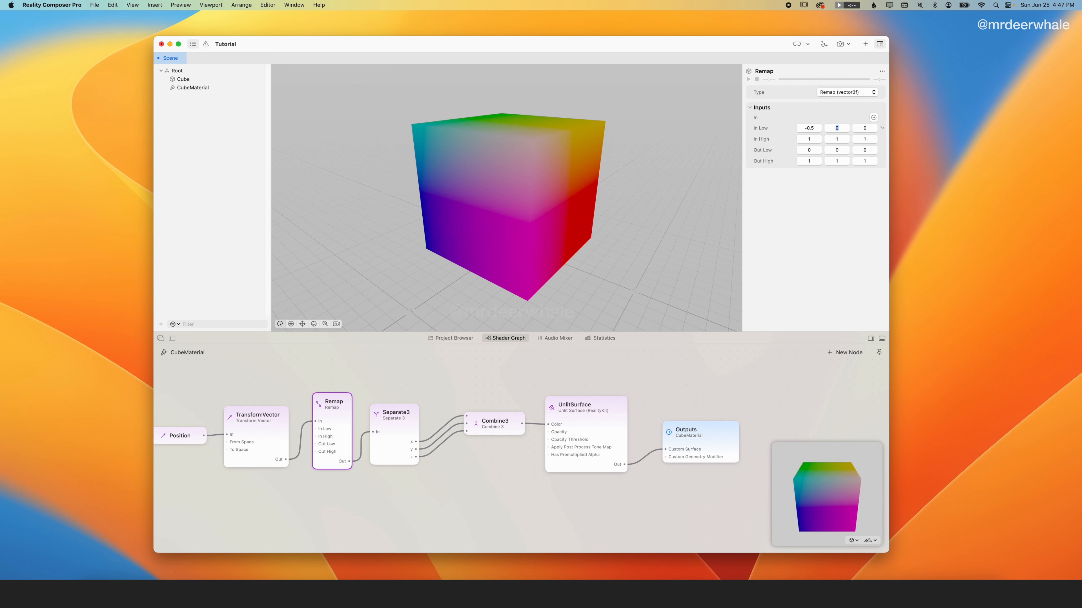
{"action": "type", "text": "-0.5"}
{"action": "key", "text": "Tab"}
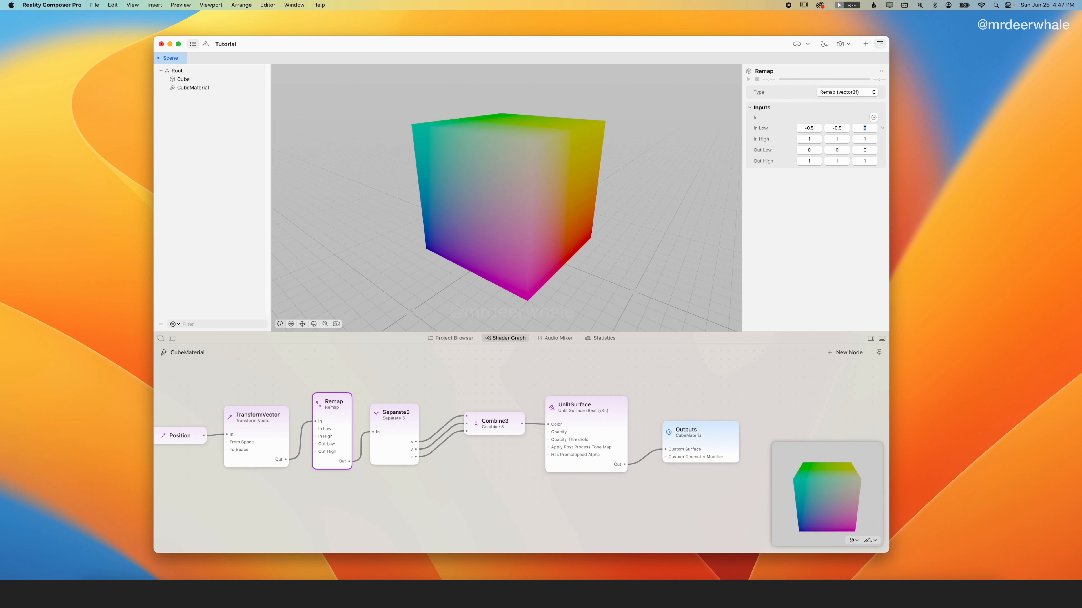
{"action": "type", "text": "-.5"}
{"action": "key", "text": "Tab"}
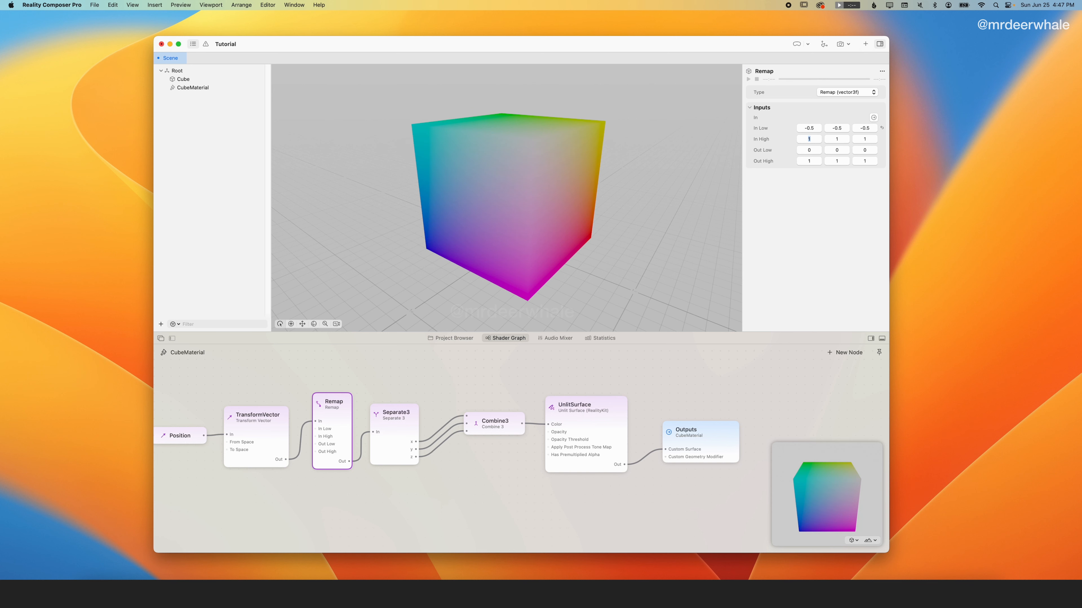
Set all three In High components of the Remap node to 0.5
{"action": "type", "text": ".5"}
{"action": "key", "text": "Tab"}
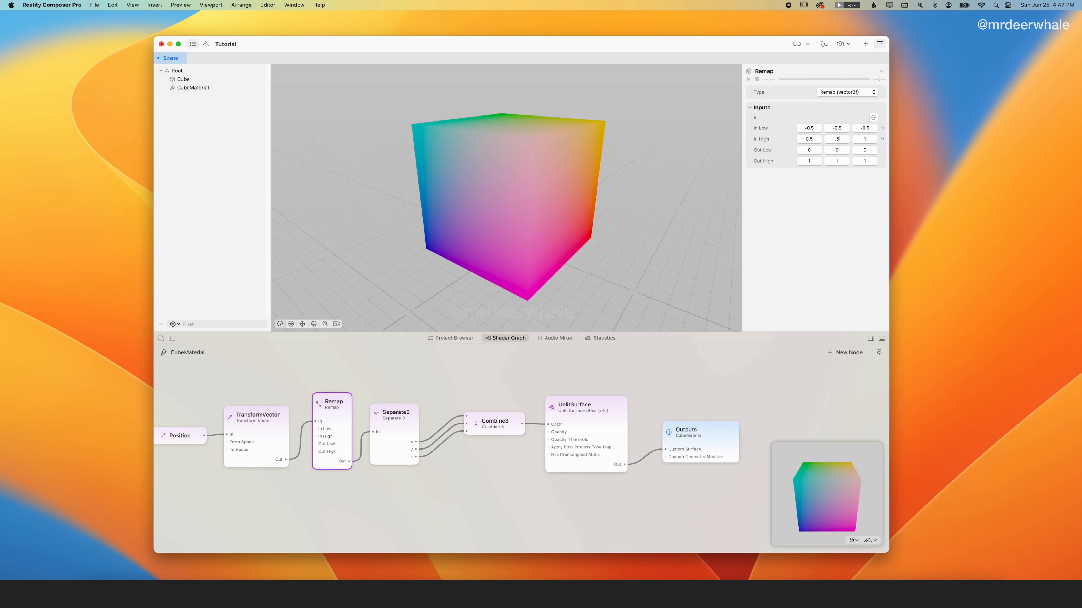
{"action": "key", "text": "Tab"}
{"action": "type", "text": ".5"}
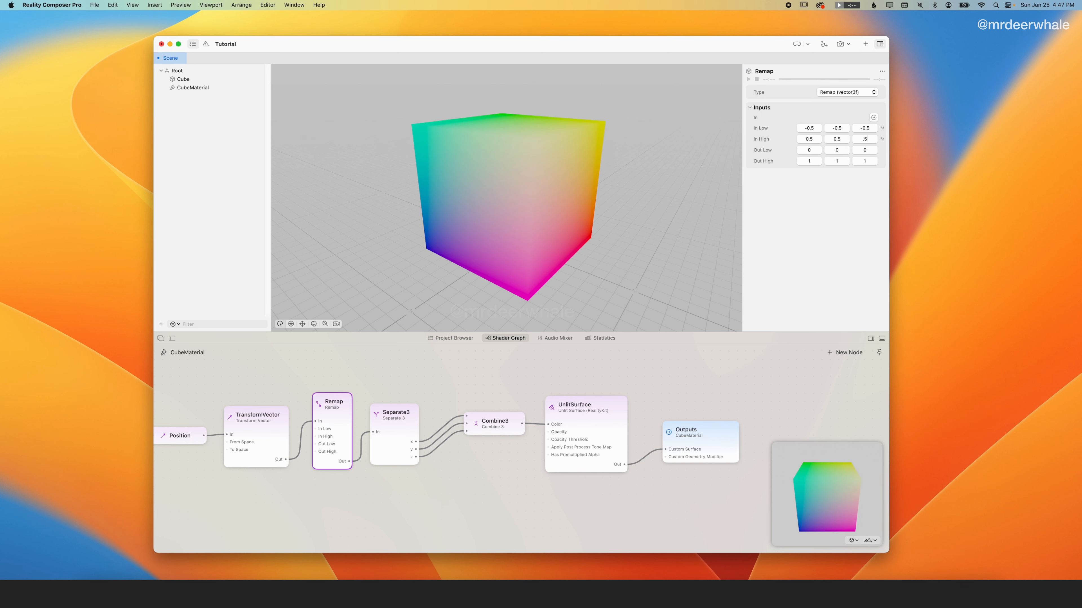
{"action": "key", "text": "Return"}
{"action": "left_click", "coordinate": [664, 168]}
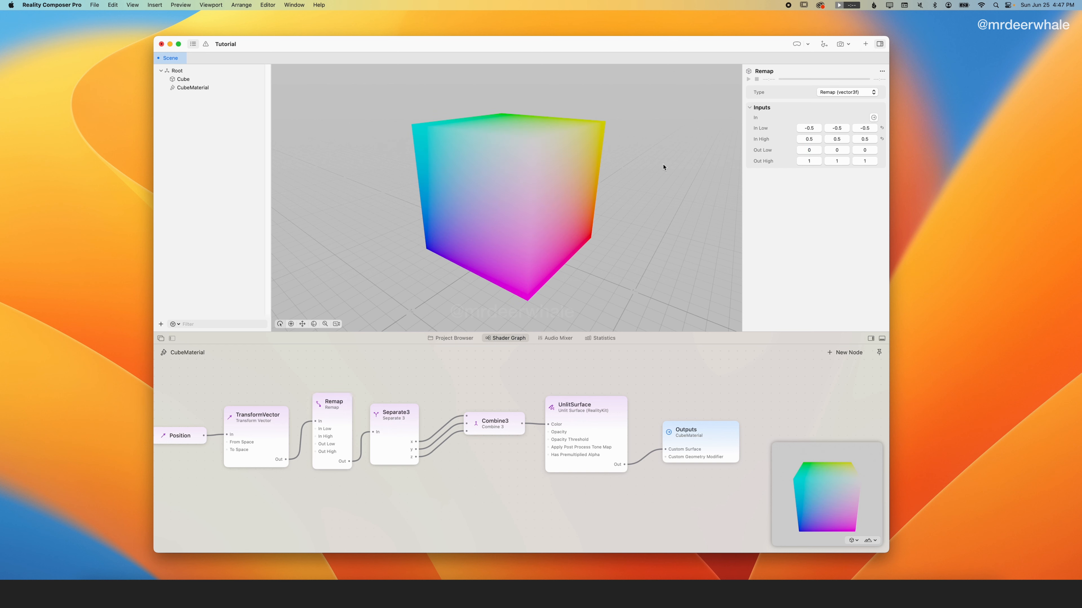
Turn off Apply Post Process Tone Map on the UnlitSurface node
{"action": "left_click_drag", "start_coordinate": [580, 247], "coordinate": [606, 235]}
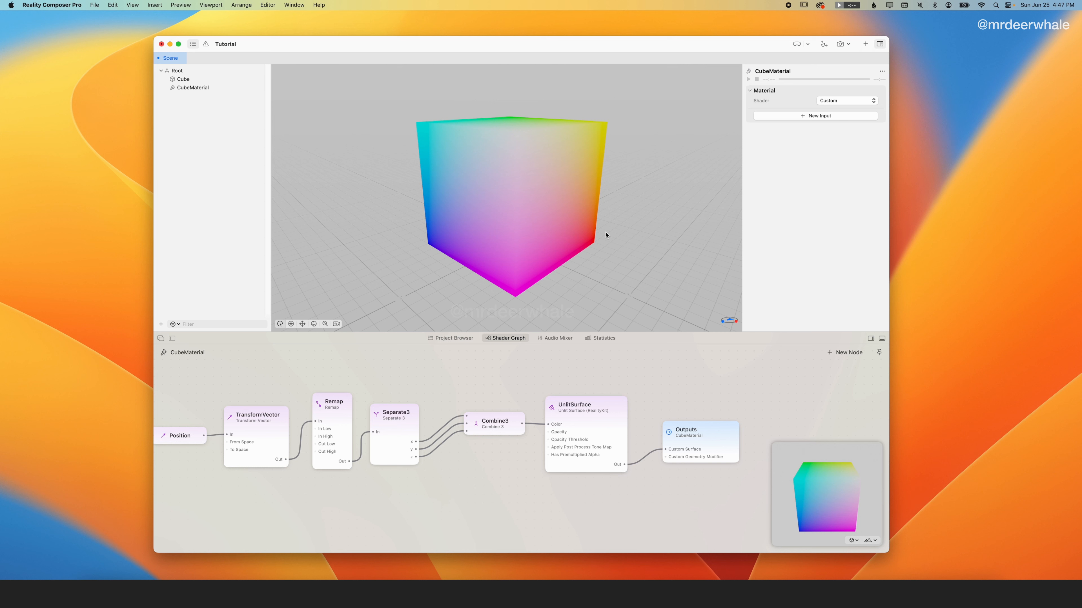
{"action": "left_click", "coordinate": [608, 412]}
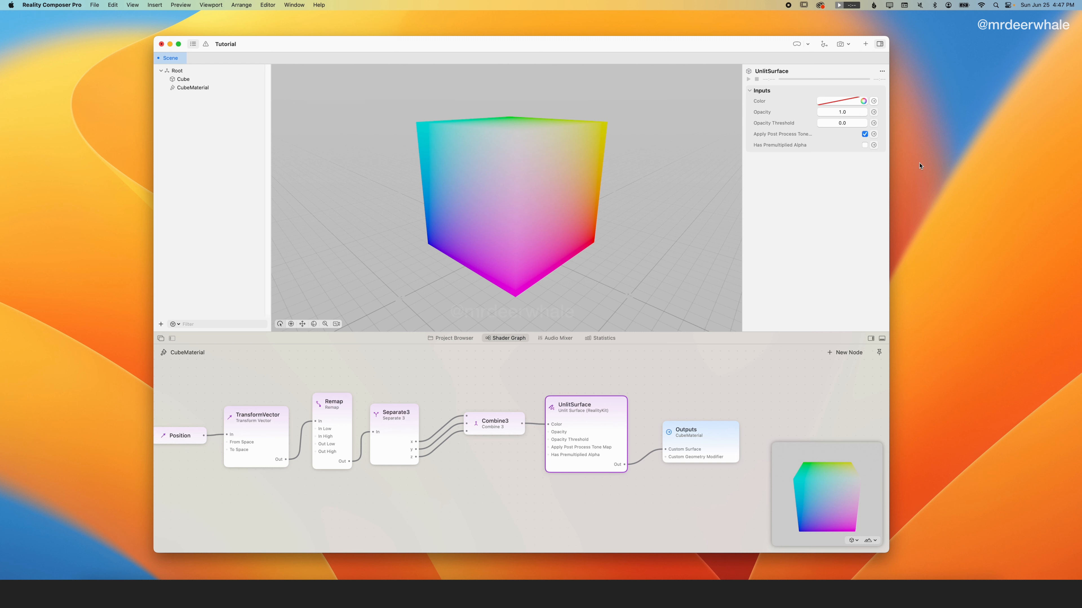
{"action": "left_click", "coordinate": [865, 134]}
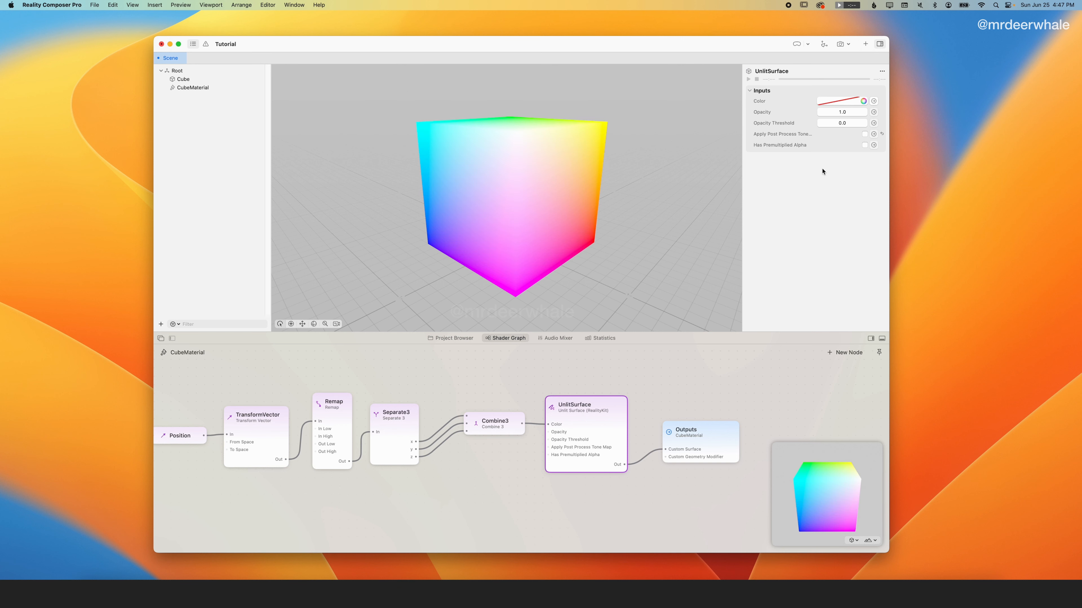
{"action": "left_click", "coordinate": [502, 495]}
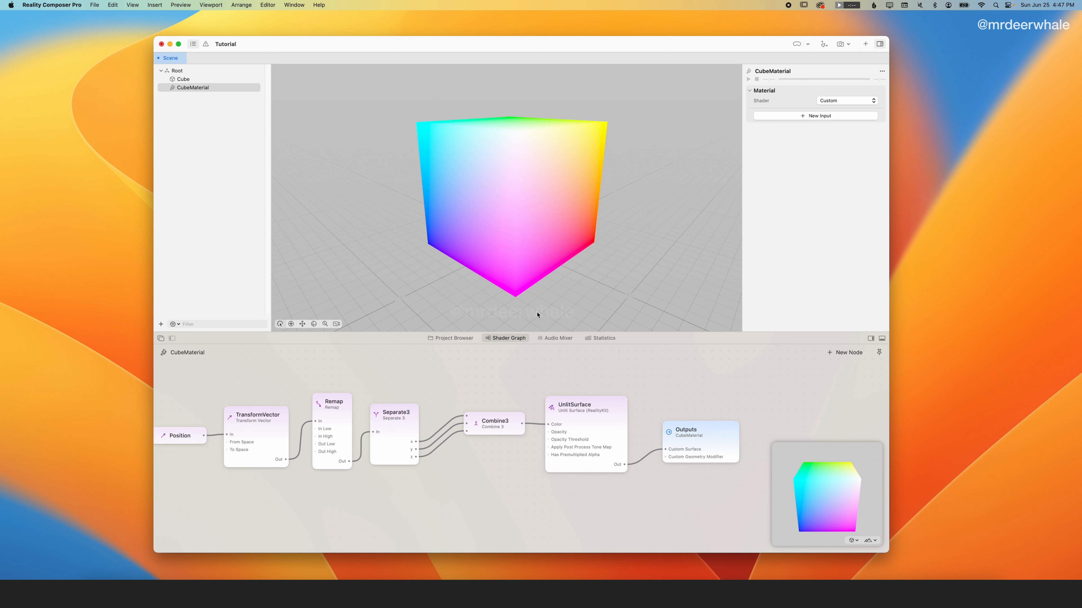
{"action": "left_click_drag", "start_coordinate": [616, 265], "coordinate": [580, 264]}
{"action": "scroll", "coordinate": [579, 265], "scroll_direction": "up", "scroll_amount": 1}
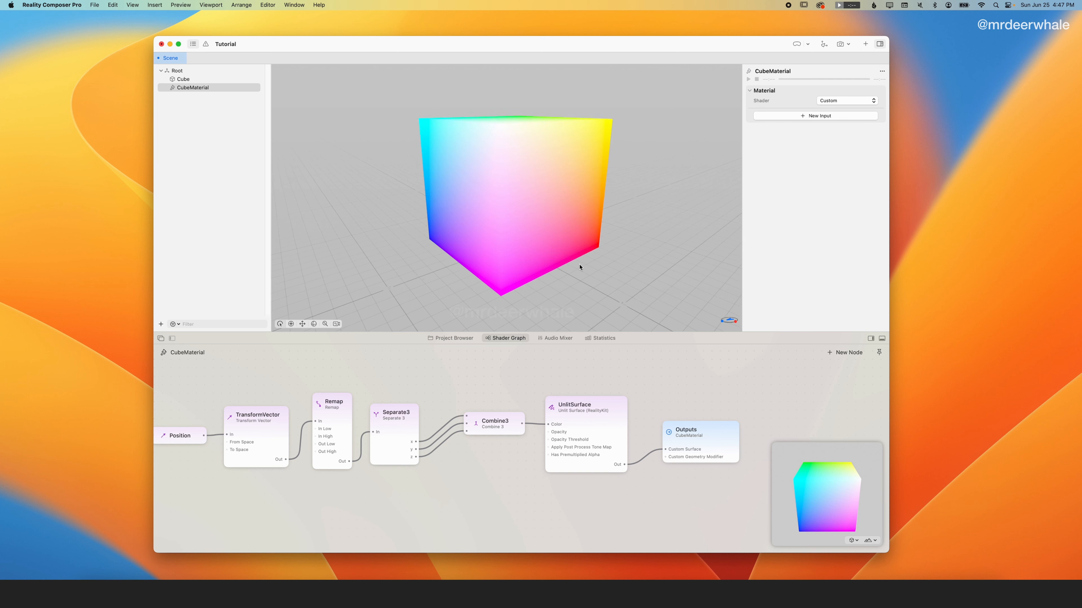
{"action": "scroll", "coordinate": [579, 265], "scroll_direction": "down", "scroll_amount": 4}
{"action": "scroll", "coordinate": [438, 353], "scroll_direction": "right", "scroll_amount": 1}
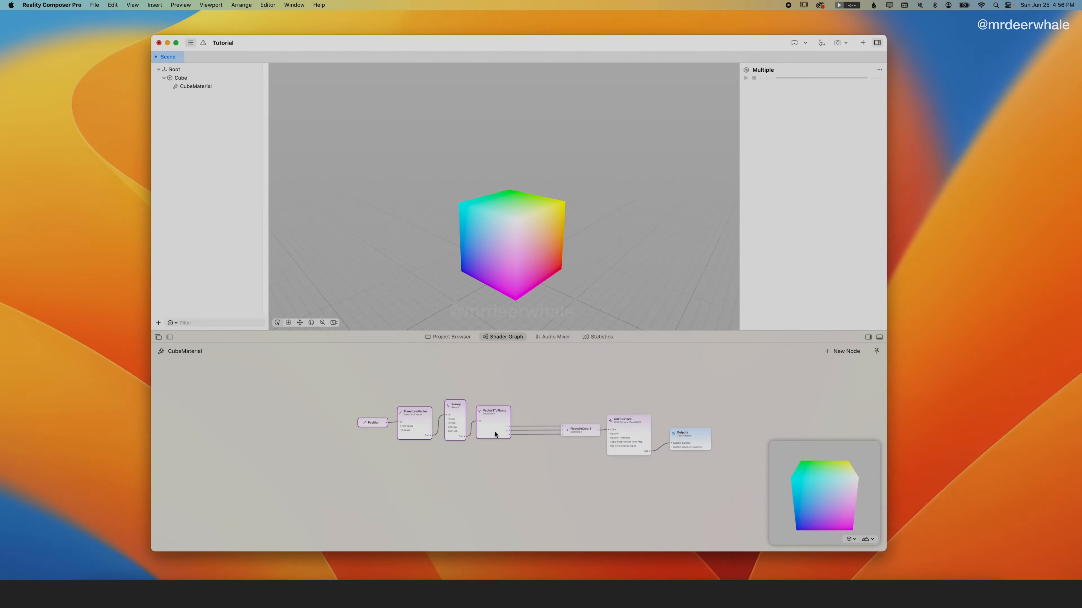
Move the Position-to-Vector3ToFloats chain away from FloatsToColor3 and add a Range node above the wires between them
{"action": "left_click_drag", "start_coordinate": [490, 426], "coordinate": [390, 435]}
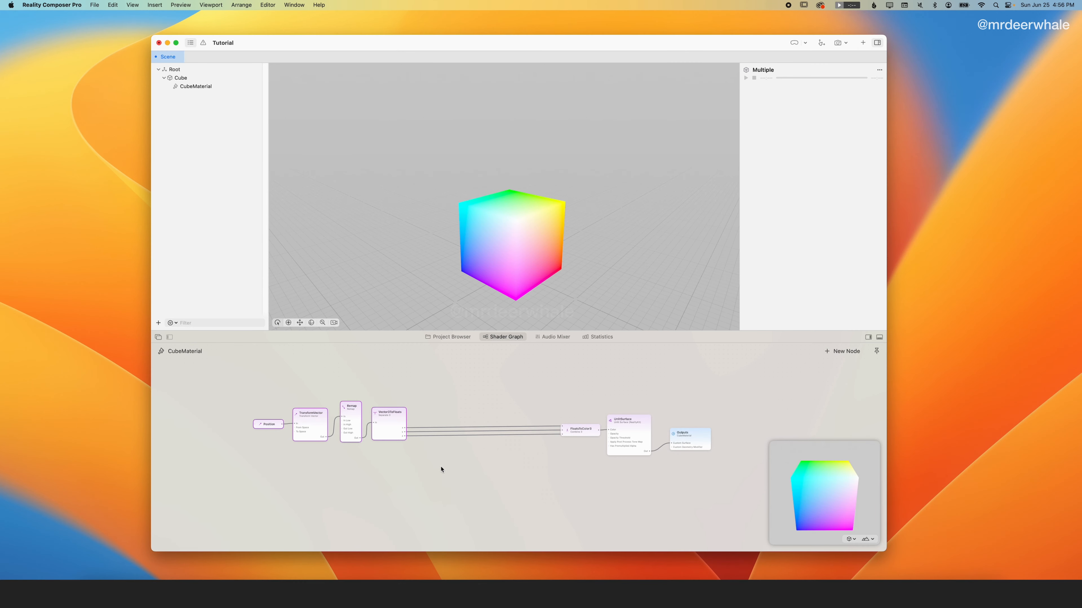
{"action": "left_click", "coordinate": [479, 474]}
{"action": "double_click", "coordinate": [479, 473]}
{"action": "type", "text": "range"}
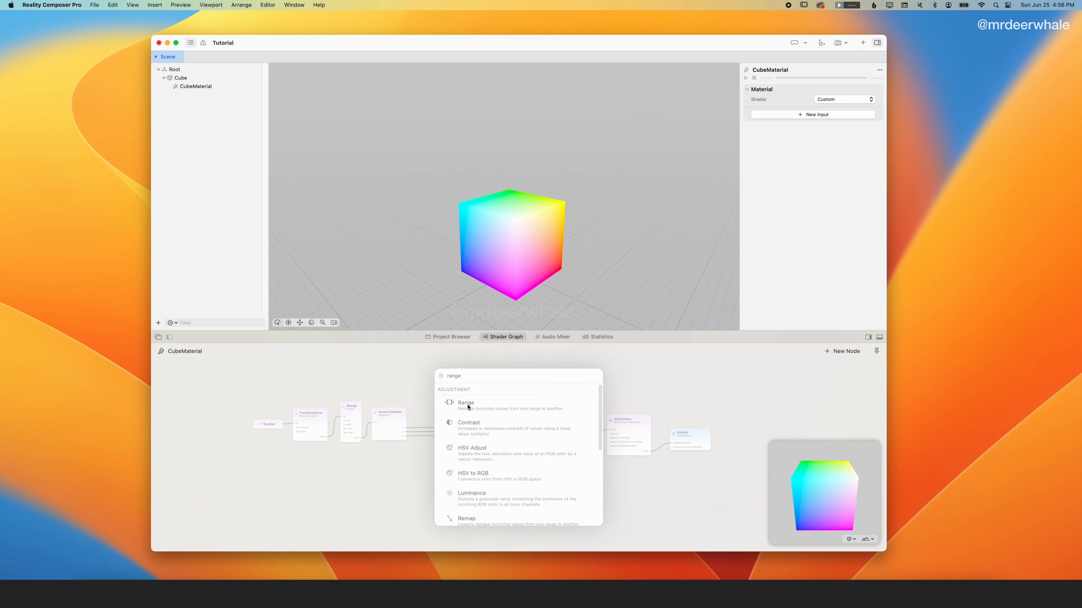
{"action": "left_click", "coordinate": [453, 404]}
{"action": "left_click_drag", "start_coordinate": [476, 464], "coordinate": [448, 388]}
Add a Smooth Step node and place it beside the Range node
{"action": "double_click", "coordinate": [527, 404]}
{"action": "type", "text": "Smooth"}
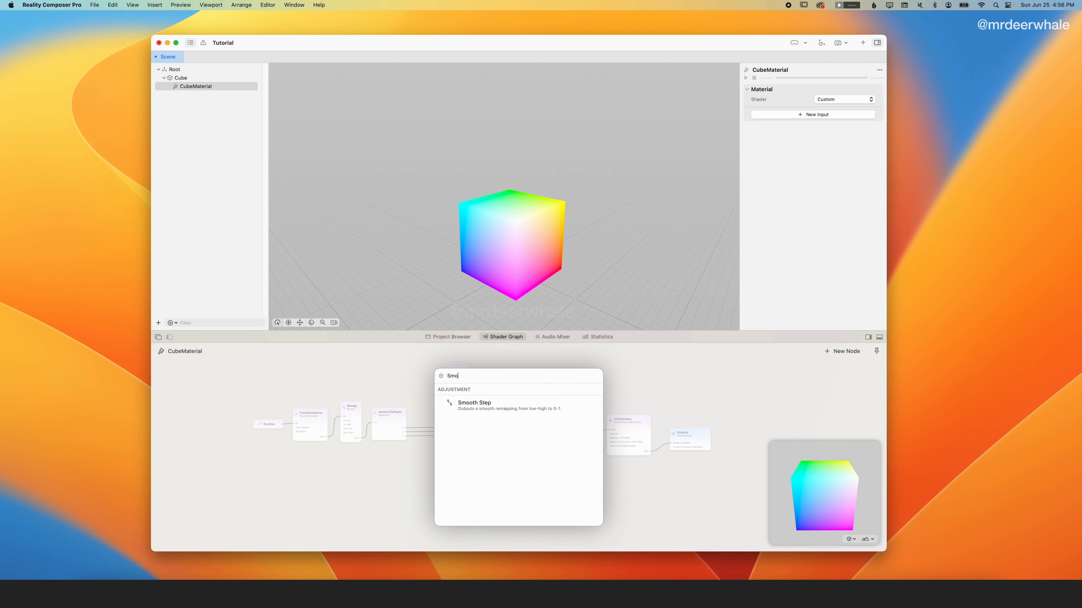
{"action": "left_click", "coordinate": [477, 413]}
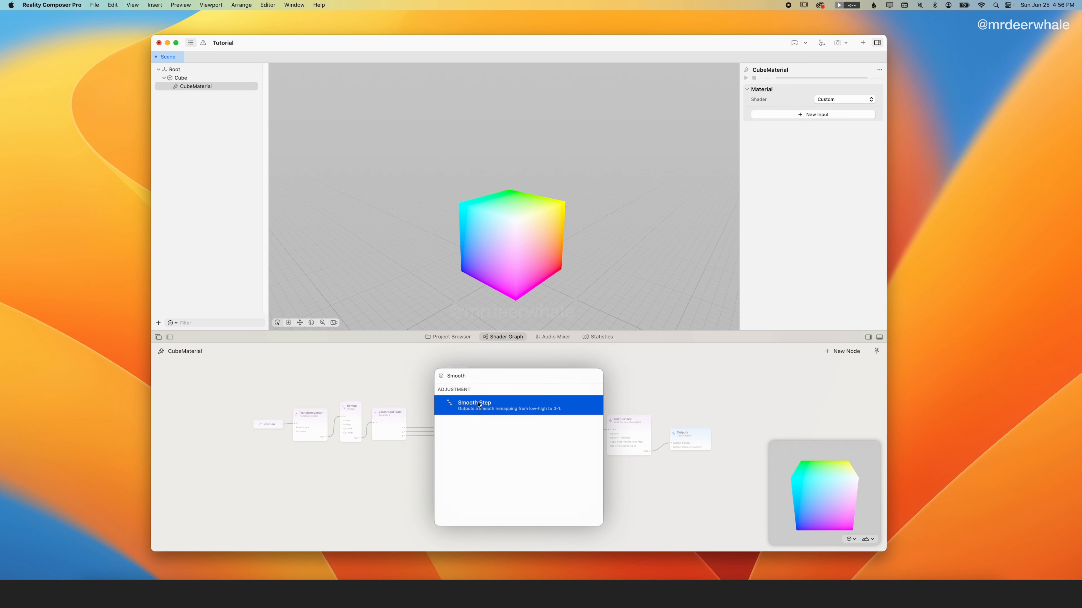
{"action": "left_click", "coordinate": [477, 404]}
{"action": "left_click_drag", "start_coordinate": [527, 394], "coordinate": [488, 385]}
Rename the Range node to RangeZToR
{"action": "left_click", "coordinate": [459, 373]}
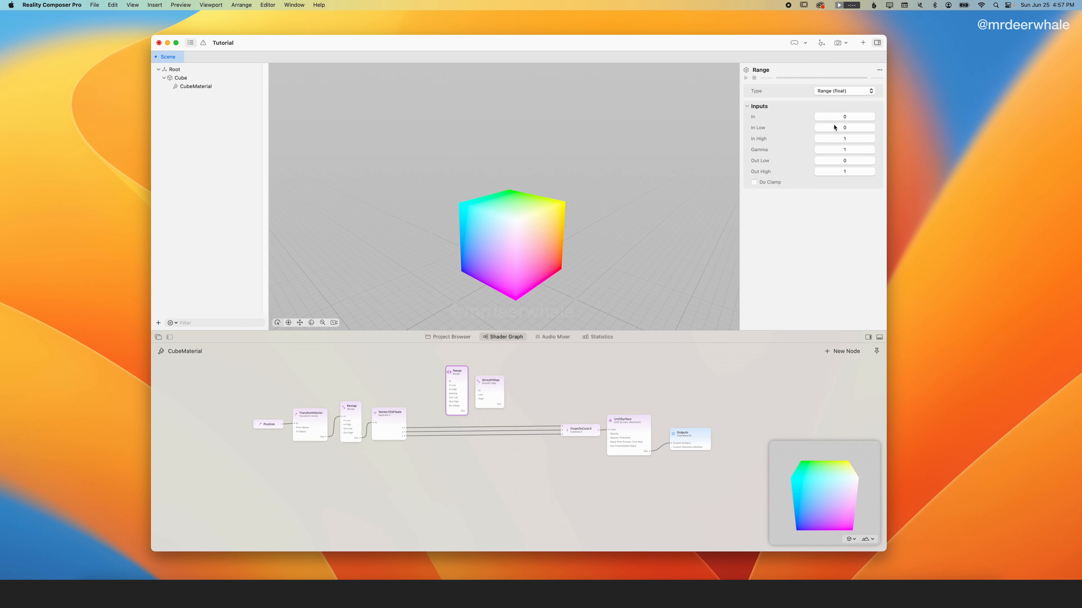
{"action": "double_click", "coordinate": [765, 70]}
{"action": "key", "text": "Right"}
{"action": "type", "text": "ZTo"}
{"action": "scroll", "coordinate": [616, 414], "scroll_direction": "up", "scroll_amount": 5}
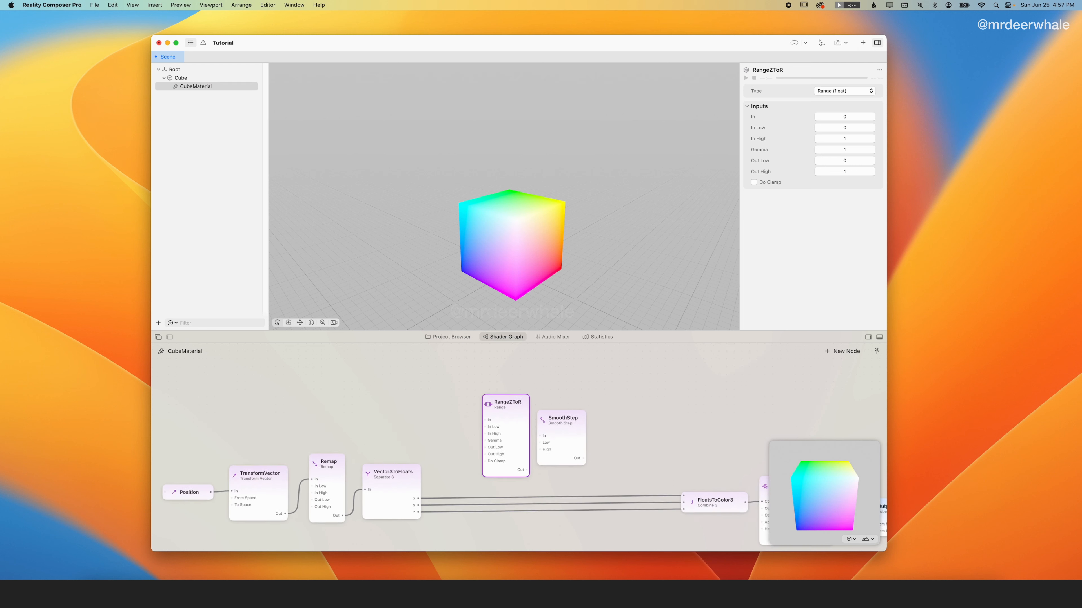
Rename the Smooth Step node to SmoothStepZtoR
{"action": "left_click", "coordinate": [616, 413]}
{"action": "left_click", "coordinate": [571, 435]}
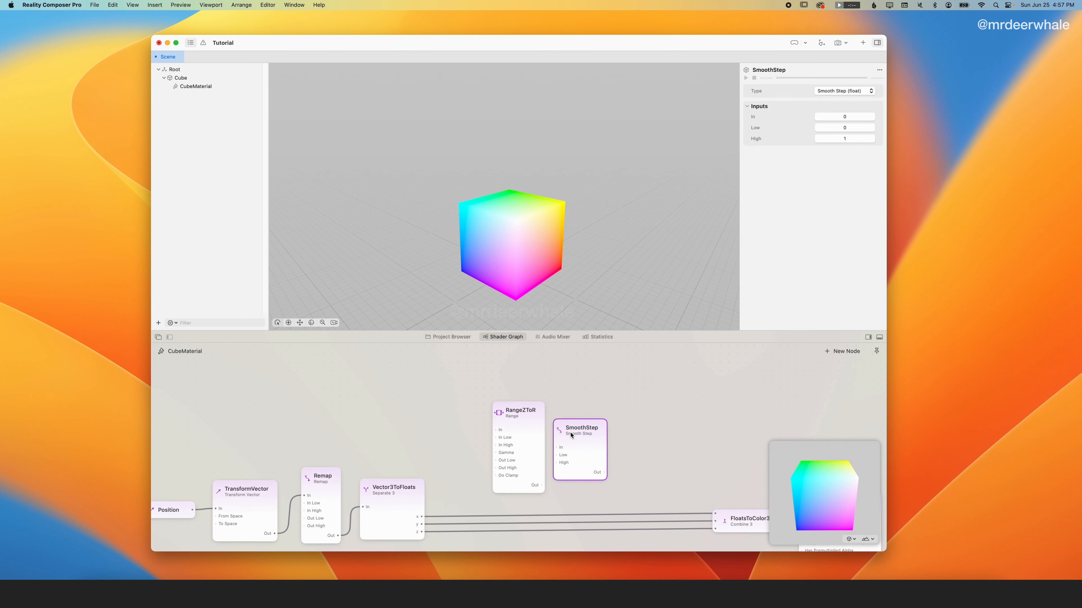
{"action": "left_click", "coordinate": [790, 71]}
{"action": "type", "text": "ZtoR"}
{"action": "key", "text": "Return"}
Space SmoothStepZtoR away from RangeZToR, and wire Vector3ToFloats' z output through RangeZToR and SmoothStepZtoR into FloatsToColor3's first input
{"action": "scroll", "coordinate": [554, 481], "scroll_direction": "right", "scroll_amount": 3}
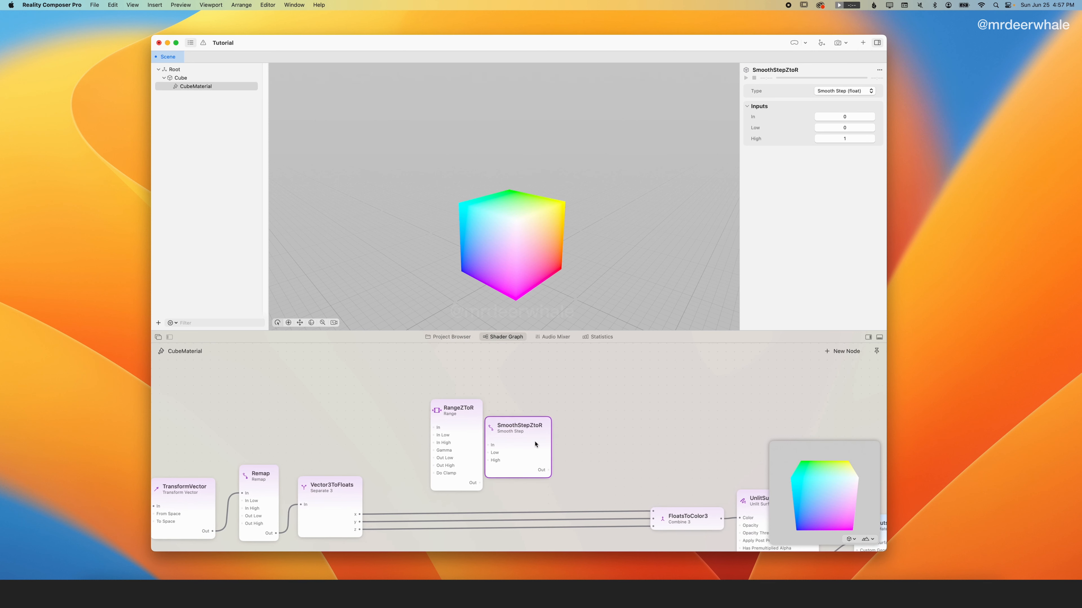
{"action": "left_click", "coordinate": [554, 481]}
{"action": "left_click_drag", "start_coordinate": [511, 455], "coordinate": [541, 459]}
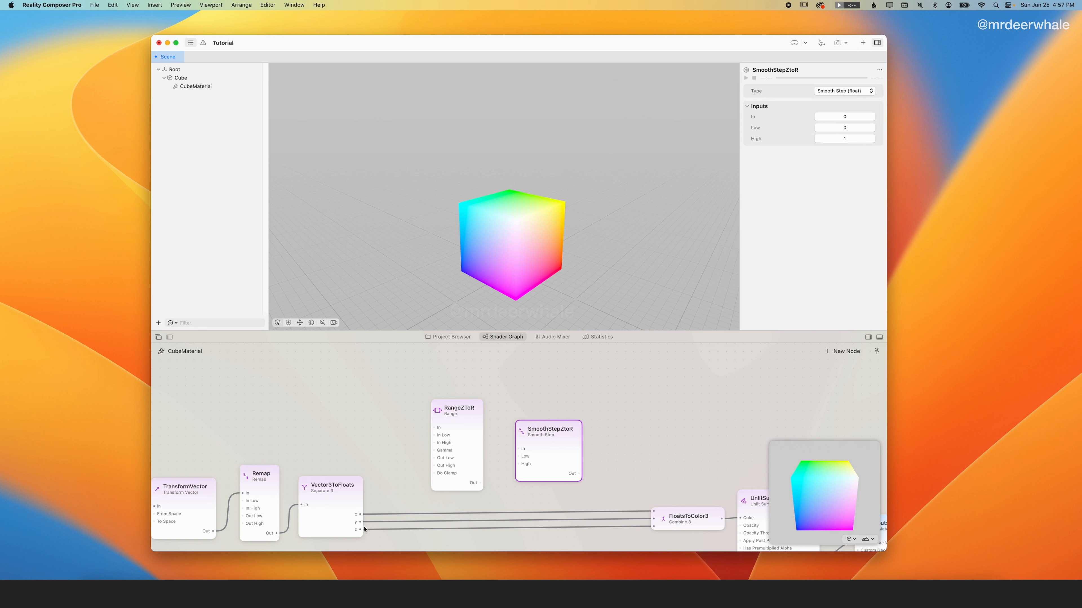
{"action": "left_click_drag", "start_coordinate": [361, 530], "coordinate": [434, 427]}
{"action": "left_click_drag", "start_coordinate": [480, 483], "coordinate": [519, 449]}
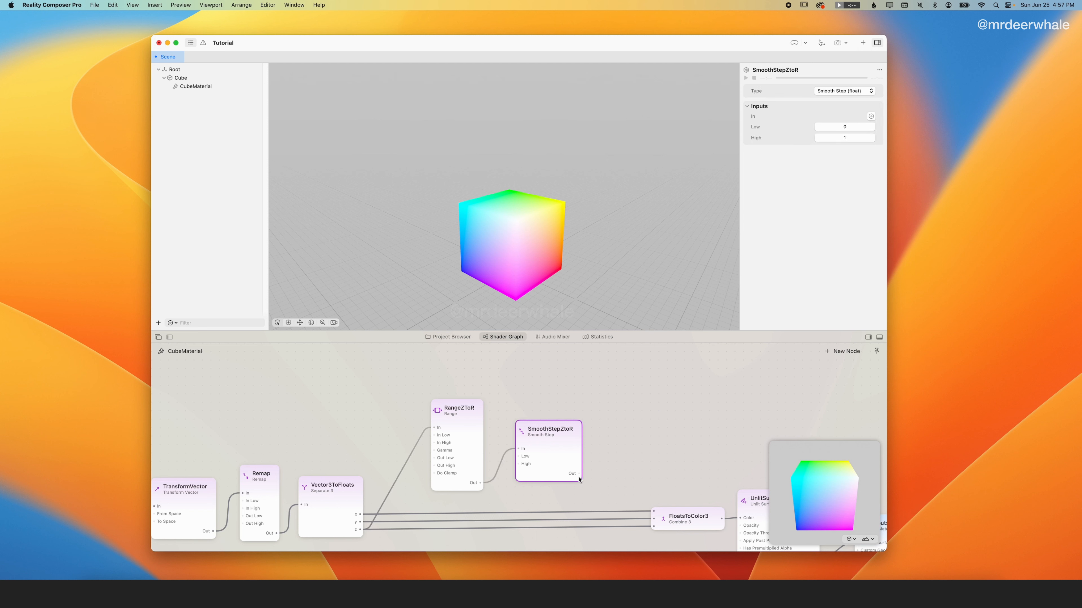
{"action": "left_click_drag", "start_coordinate": [580, 474], "coordinate": [661, 511]}
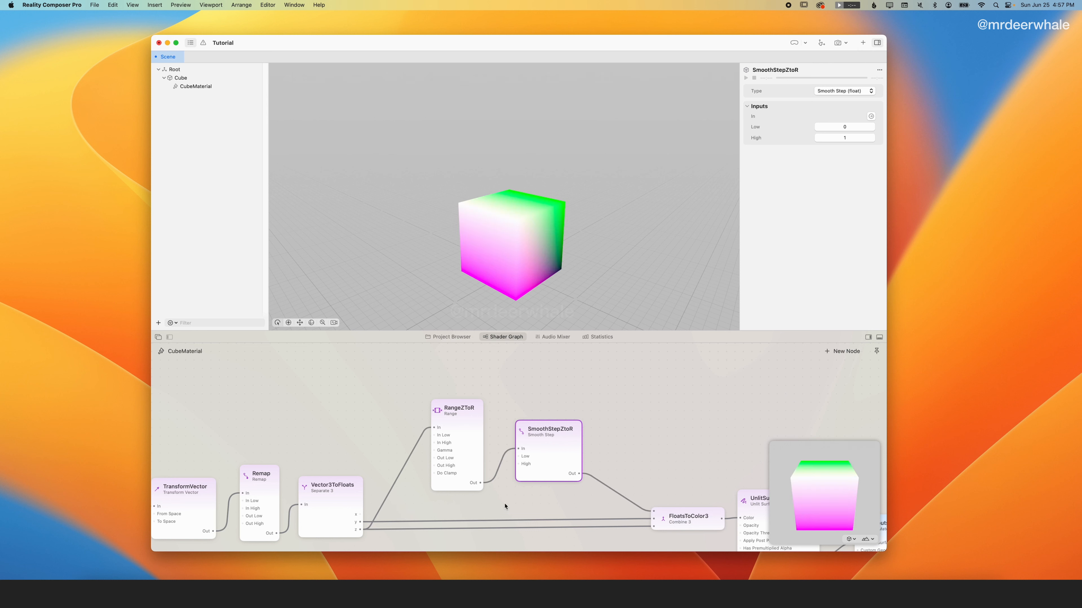
Duplicate the RangeZToR and SmoothStepZtoR nodes together and place the copies below the originals
{"action": "scroll", "coordinate": [483, 479], "scroll_direction": "down", "scroll_amount": 3}
{"action": "scroll", "coordinate": [483, 478], "scroll_direction": "right", "scroll_amount": 1}
{"action": "left_click", "coordinate": [434, 384]}
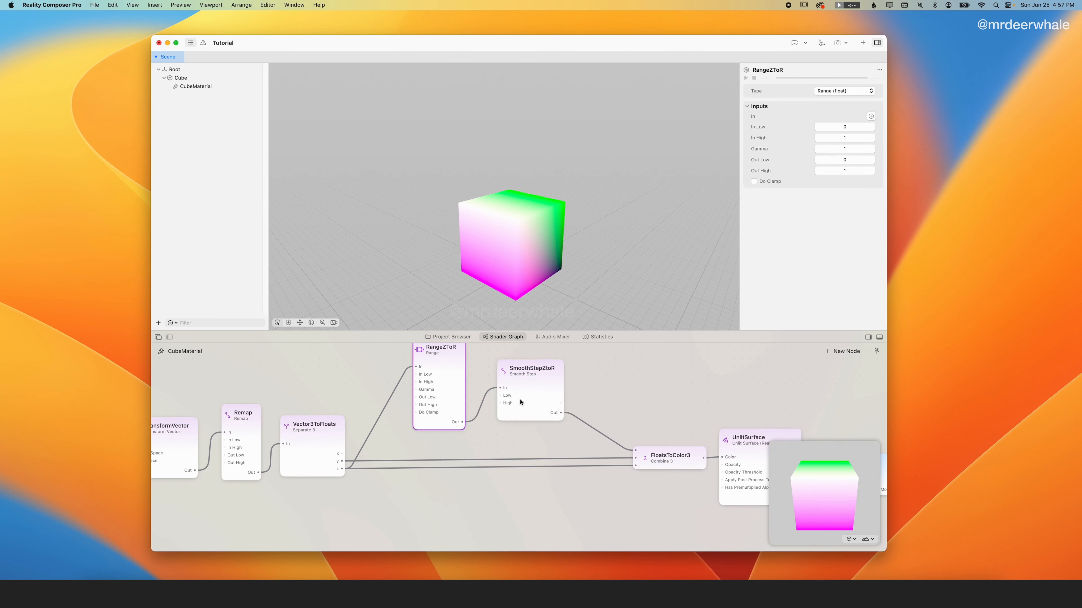
{"action": "left_click", "coordinate": [526, 403], "text": "shift"}
{"action": "key", "text": "super+d"}
{"action": "left_click_drag", "start_coordinate": [528, 405], "coordinate": [519, 469]}
{"action": "left_click_drag", "start_coordinate": [431, 398], "coordinate": [426, 490]}
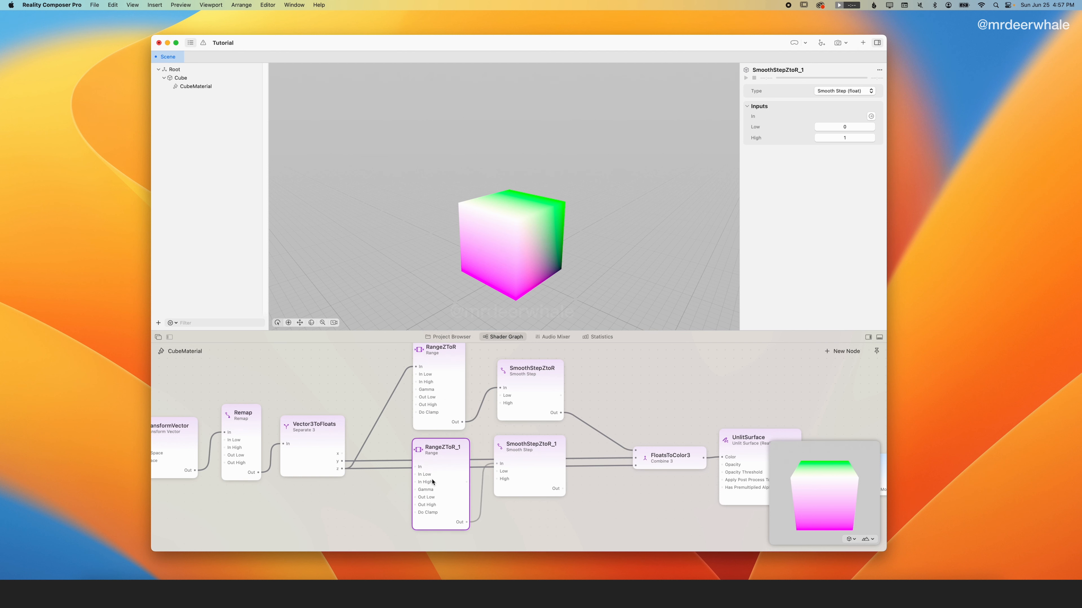
Rename the duplicated Range node to RangeZToG
{"action": "left_click", "coordinate": [777, 70]}
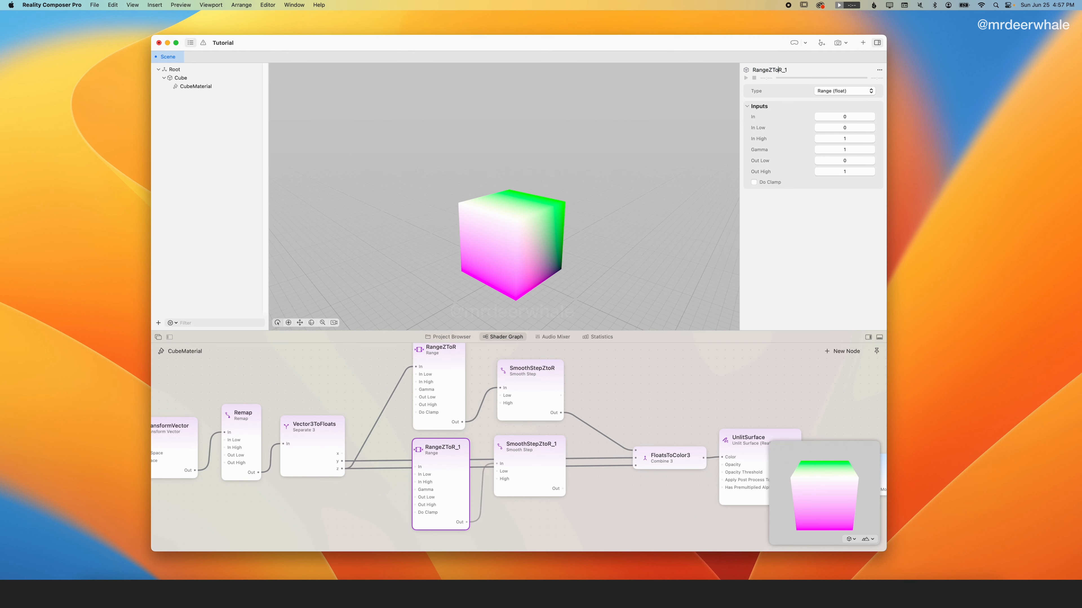
{"action": "left_click_drag", "start_coordinate": [778, 70], "coordinate": [788, 71]}
{"action": "type", "text": "G"}
{"action": "key", "text": "Return"}
Rename the duplicated Smooth Step node to SmoothStepZtoG and wire z through RangeZToG and SmoothStepZtoG into FloatsToColor3's second input
{"action": "left_click", "coordinate": [615, 416]}
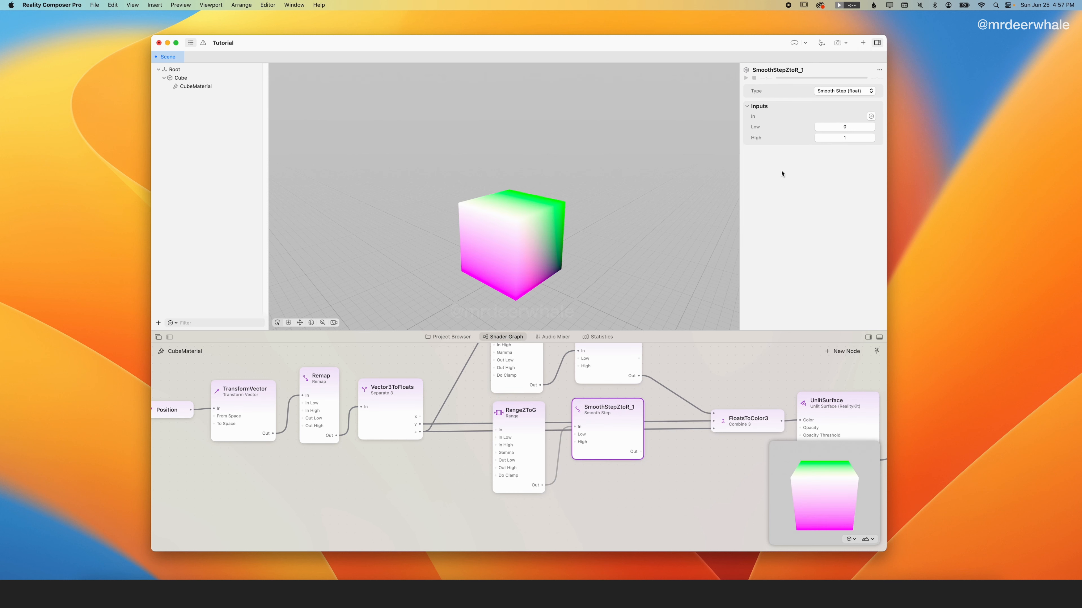
{"action": "left_click", "coordinate": [785, 70]}
{"action": "key", "text": "shift+super+Right"}
{"action": "type", "text": "toG"}
{"action": "key", "text": "Return"}
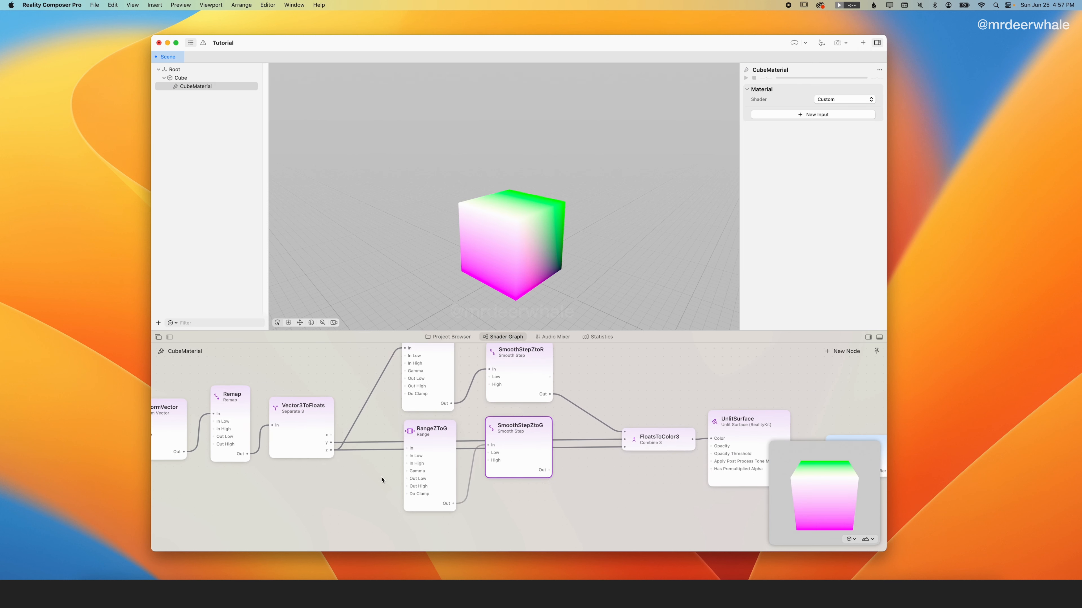
{"action": "left_click_drag", "start_coordinate": [331, 450], "coordinate": [407, 449]}
{"action": "left_click_drag", "start_coordinate": [550, 470], "coordinate": [624, 439]}
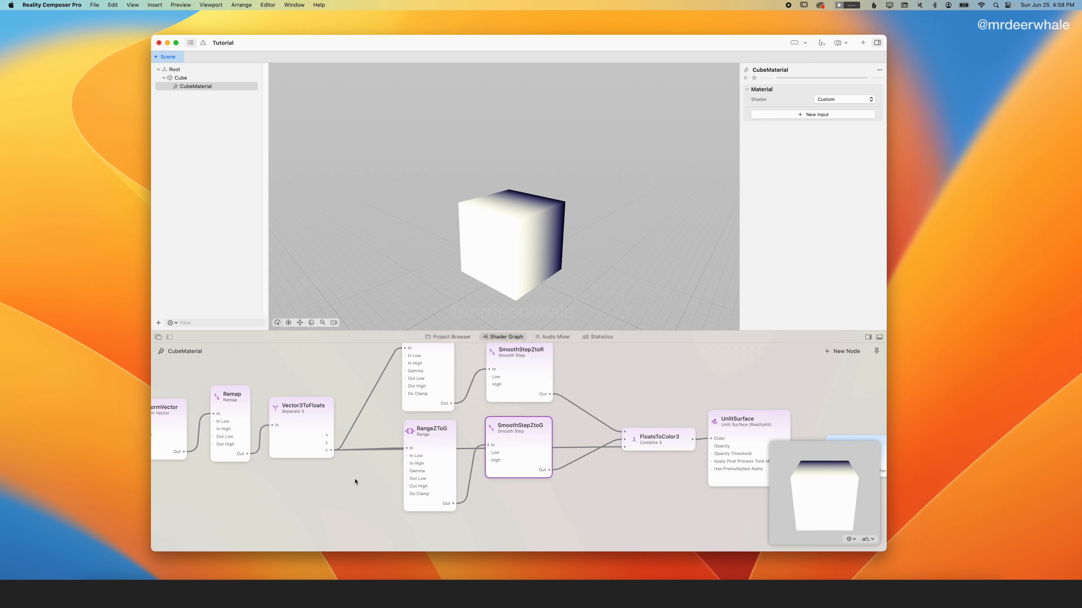
Duplicate the RangeZToG and SmoothStepZtoG pair below the originals and rename the Range copy to RangeZToB
{"action": "left_click_drag", "start_coordinate": [395, 416], "coordinate": [514, 514]}
{"action": "key", "text": "super+d"}
{"action": "scroll", "coordinate": [510, 477], "scroll_direction": "down", "scroll_amount": 3}
{"action": "left_click", "coordinate": [423, 469]}
{"action": "double_click", "coordinate": [769, 70]}
{"action": "type", "text": "RangeZToB"}
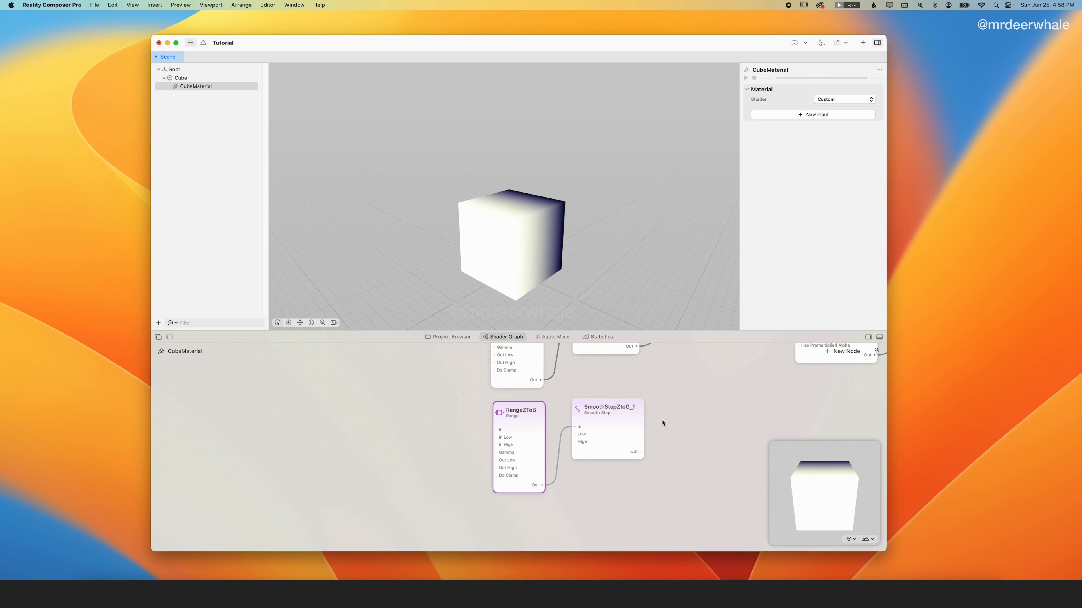
Rename the new Smooth Step copy to SmoothStepZtoB and wire z through RangeZToB and SmoothStepZtoB into FloatsToColor3's third input
{"action": "left_click", "coordinate": [637, 424]}
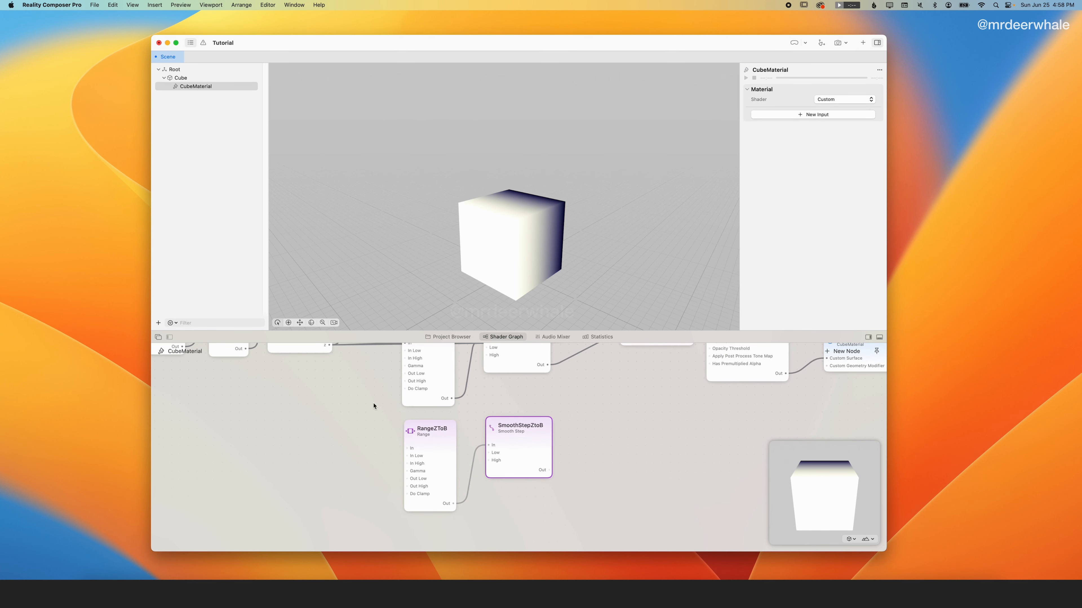
{"action": "scroll", "coordinate": [375, 406], "scroll_direction": "up", "scroll_amount": 2}
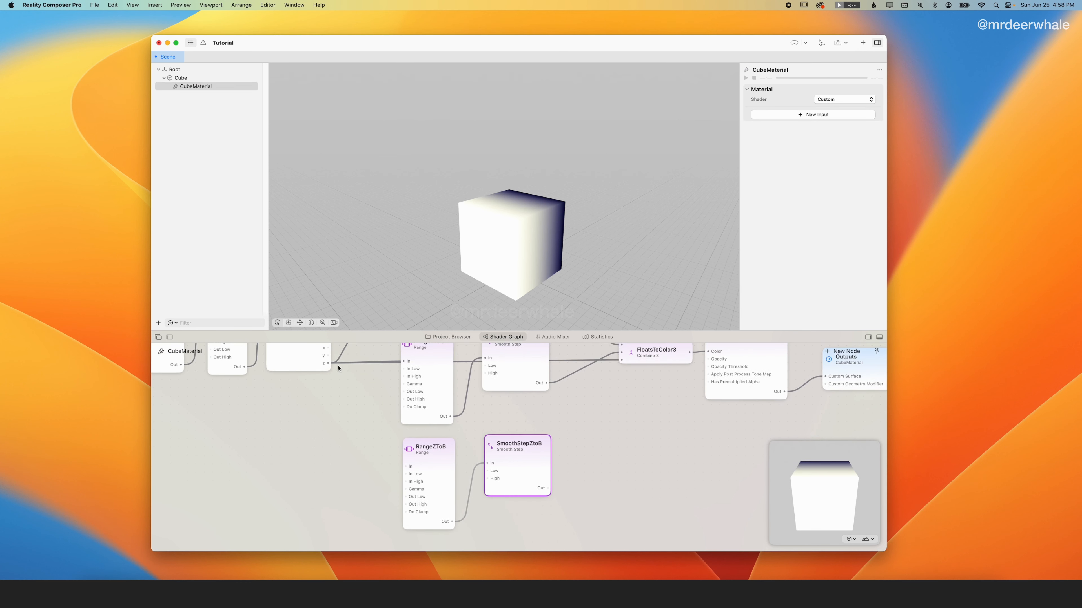
{"action": "left_click_drag", "start_coordinate": [328, 363], "coordinate": [405, 465]}
{"action": "left_click_drag", "start_coordinate": [549, 487], "coordinate": [622, 360]}
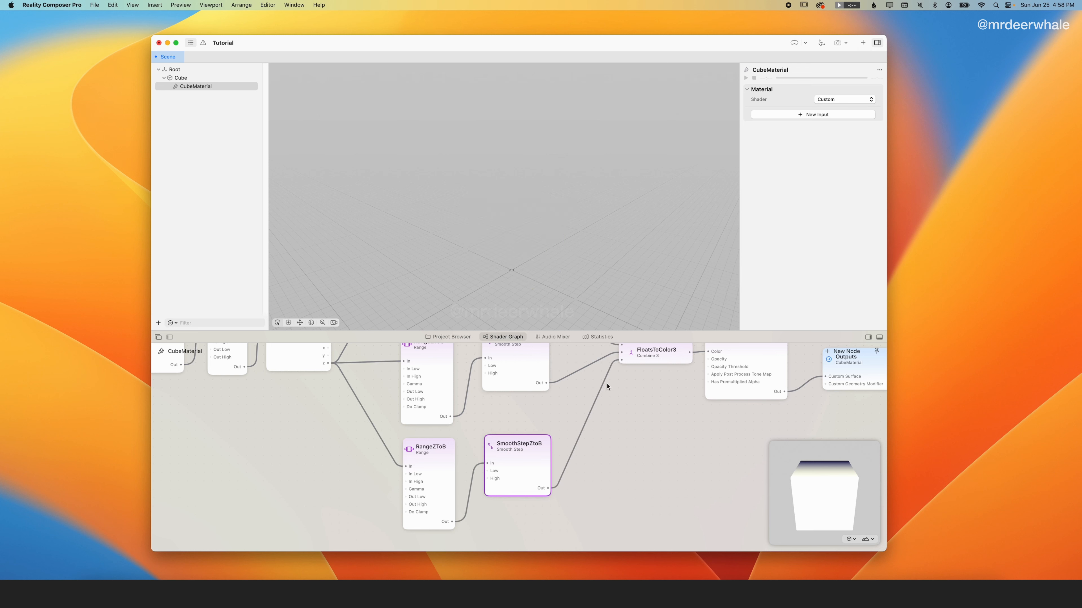
Inspect the cube's gradient, and disconnect SmoothStepZtoR and SmoothStepZtoG from FloatsToColor3 to isolate the blue channel
{"action": "left_click_drag", "start_coordinate": [603, 279], "coordinate": [517, 280]}
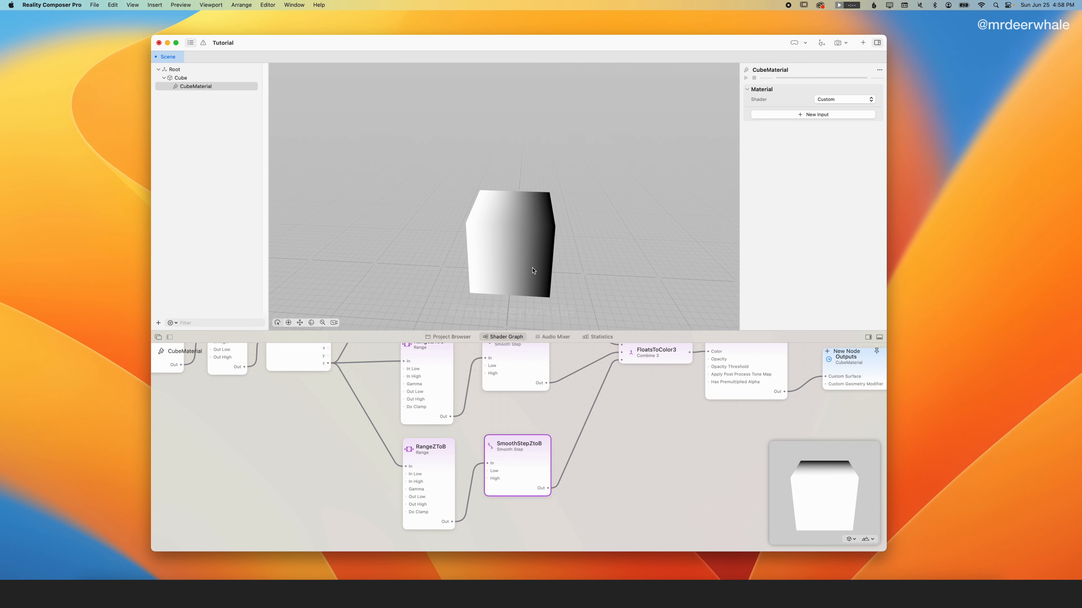
{"action": "scroll", "coordinate": [532, 274], "scroll_direction": "down", "scroll_amount": 3}
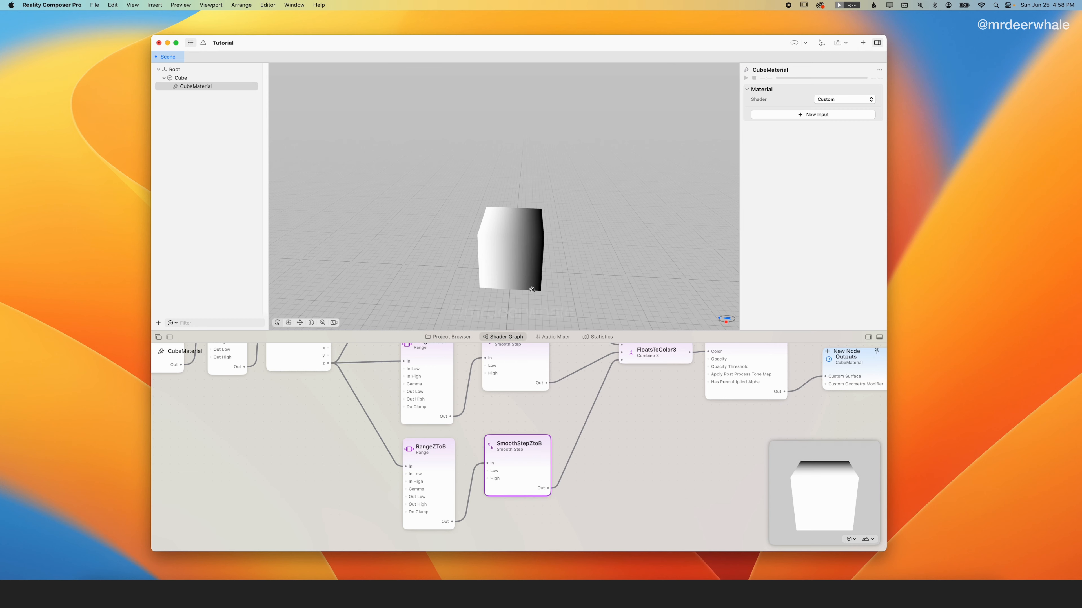
{"action": "left_click_drag", "start_coordinate": [531, 289], "coordinate": [456, 240]}
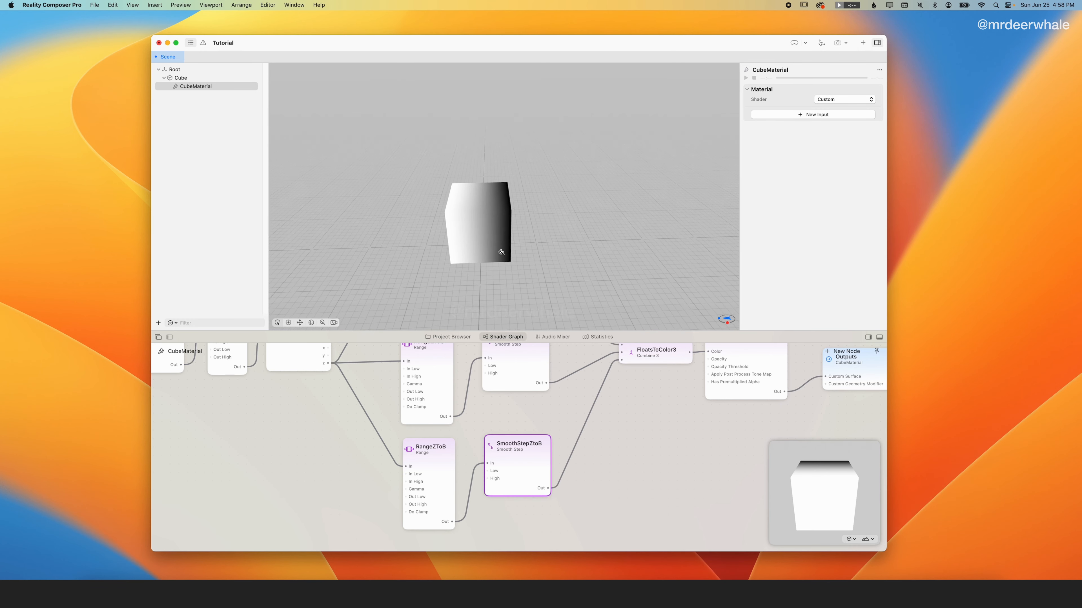
{"action": "scroll", "coordinate": [501, 260], "scroll_direction": "down", "scroll_amount": 5}
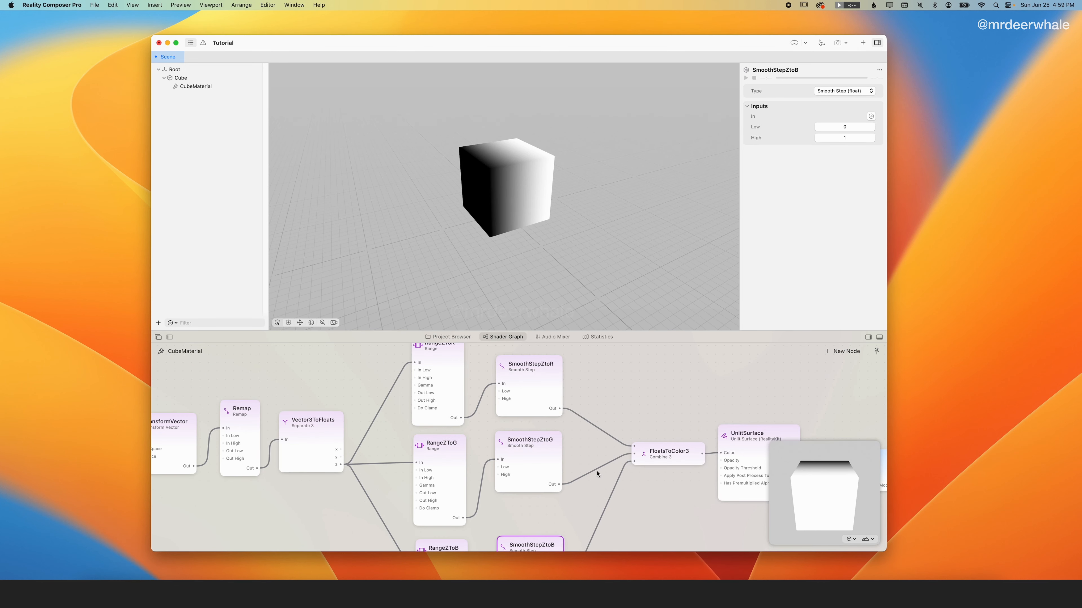
{"action": "left_click", "coordinate": [597, 469]}
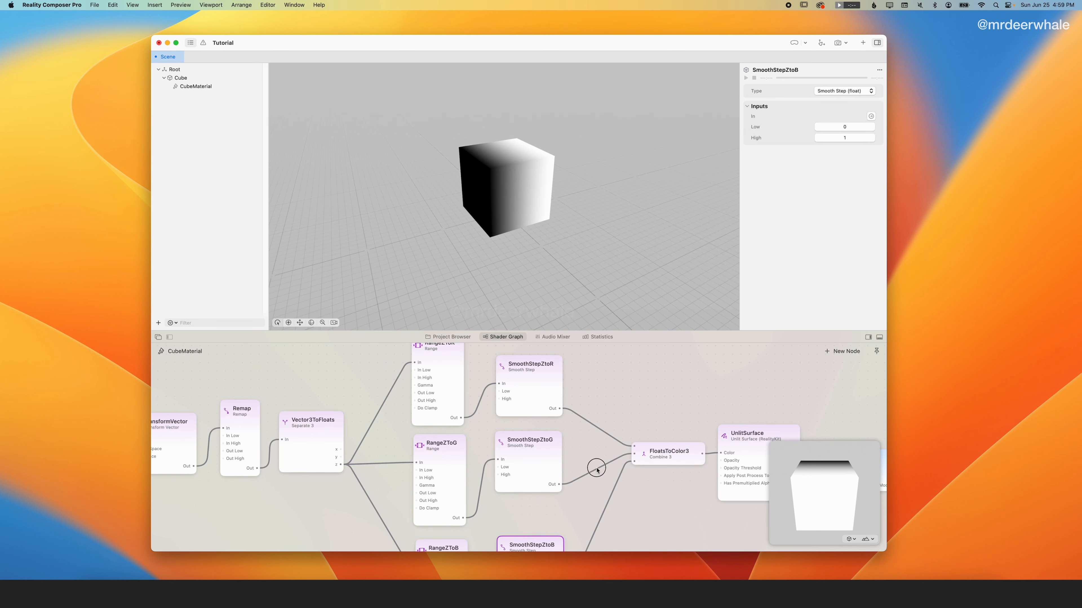
{"action": "left_click", "coordinate": [605, 432]}
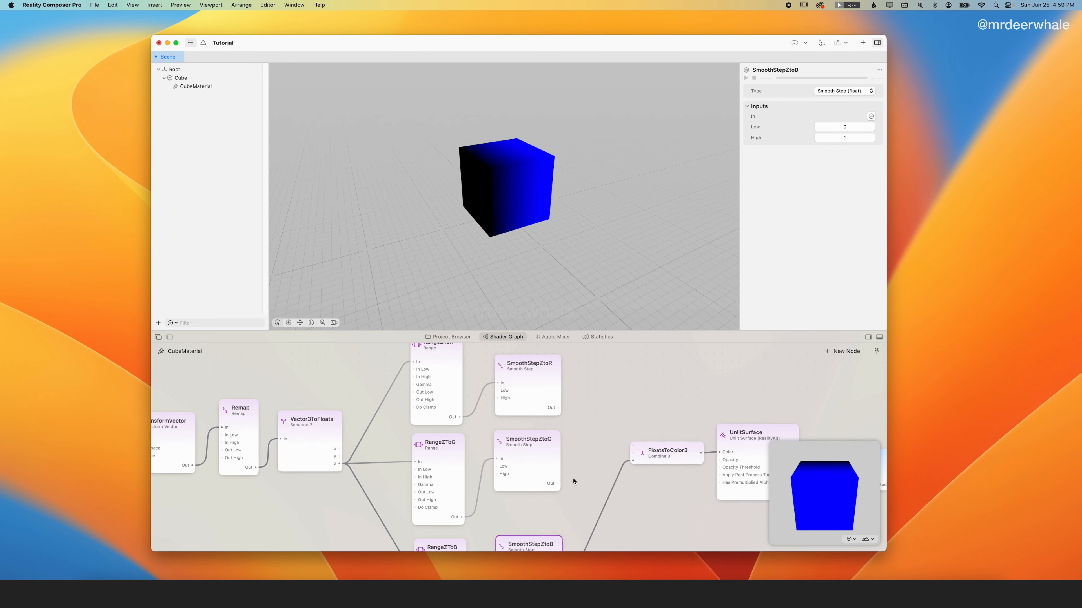
Set RangeZToB's Out Low to 0.2 and inspect the blue gradient on the cube
{"action": "scroll", "coordinate": [572, 480], "scroll_direction": "down", "scroll_amount": 5}
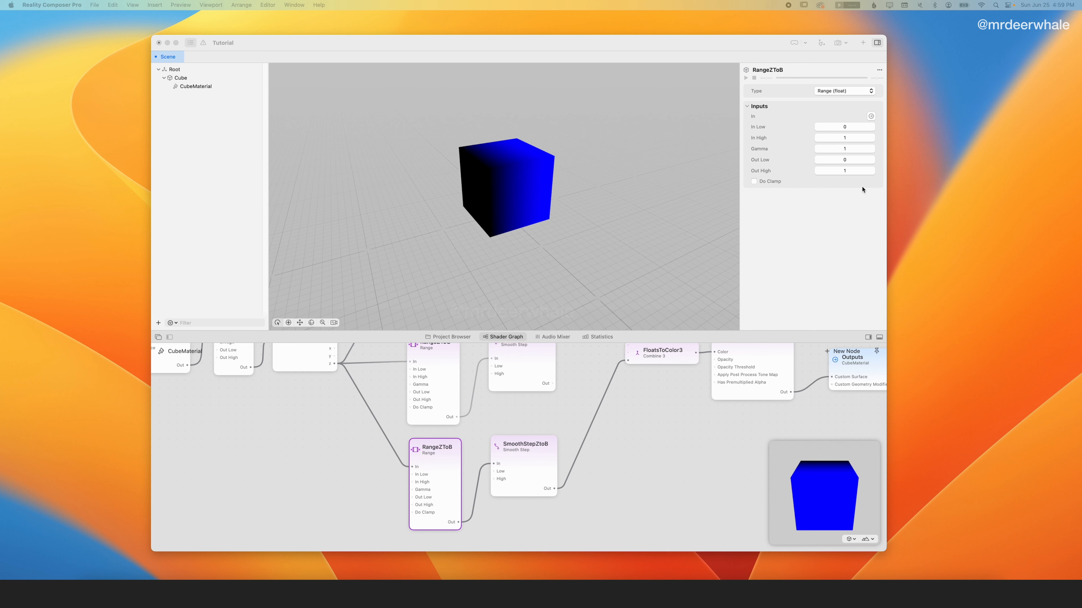
{"action": "left_click", "coordinate": [861, 161]}
{"action": "type", "text": ".2"}
{"action": "key", "text": "Return"}
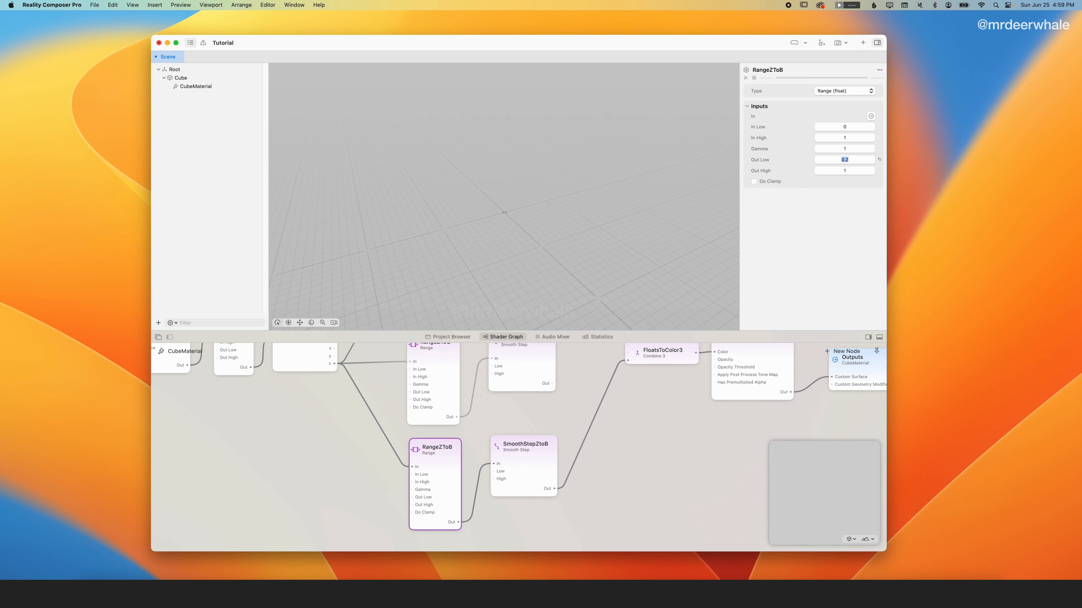
{"action": "scroll", "coordinate": [490, 195], "scroll_direction": "up", "scroll_amount": 5}
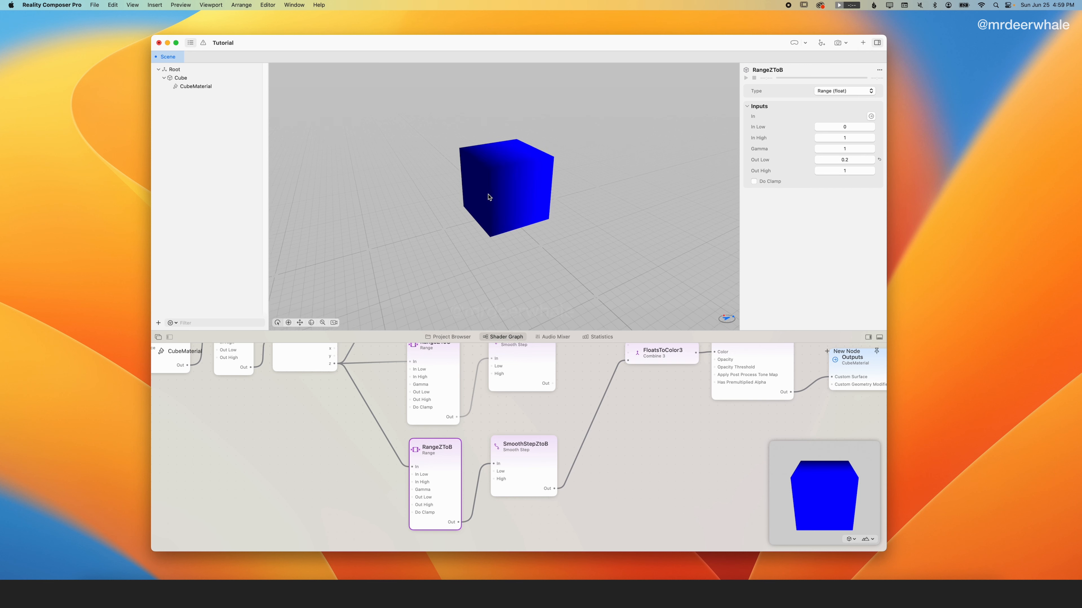
{"action": "left_click_drag", "start_coordinate": [550, 208], "coordinate": [496, 224]}
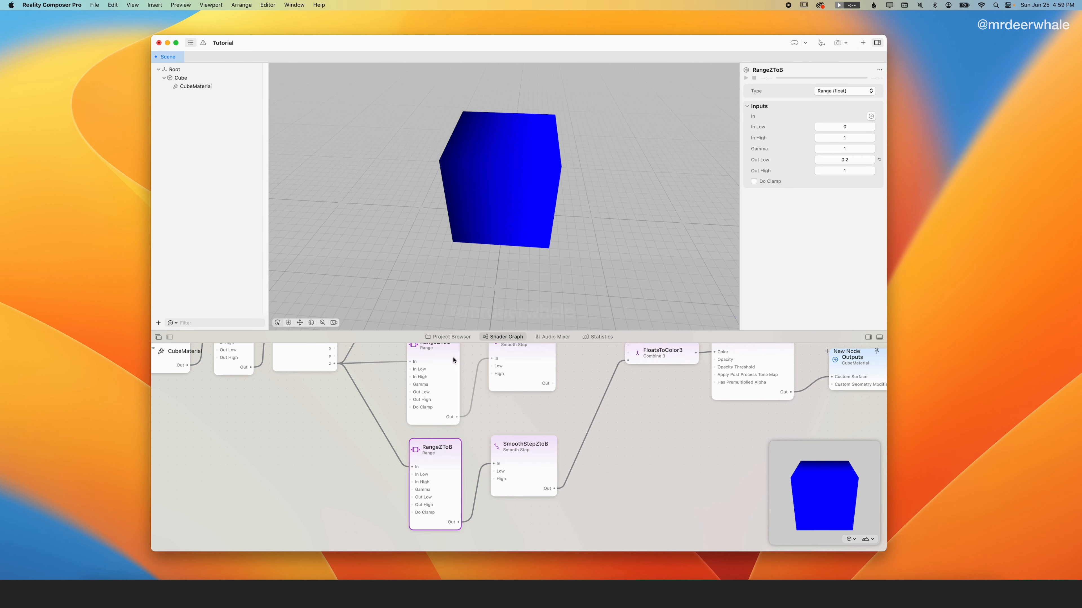
Isolate the green channel by disconnecting SmoothStepZtoB and connecting SmoothStepZtoG to FloatsToColor3's second input
{"action": "left_click", "coordinate": [443, 366]}
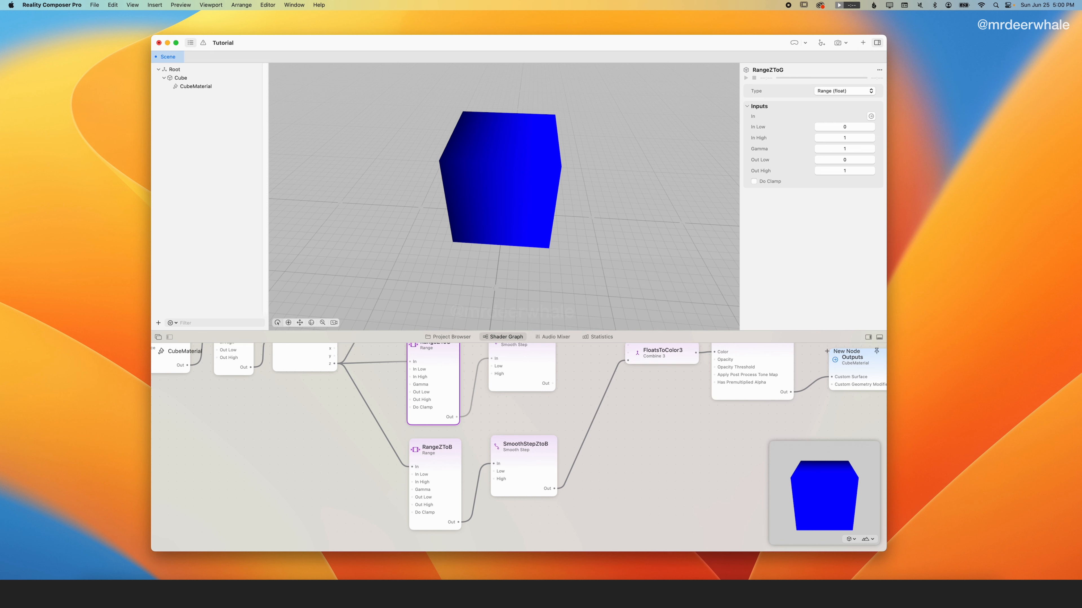
{"action": "left_click_drag", "start_coordinate": [552, 383], "coordinate": [616, 398]}
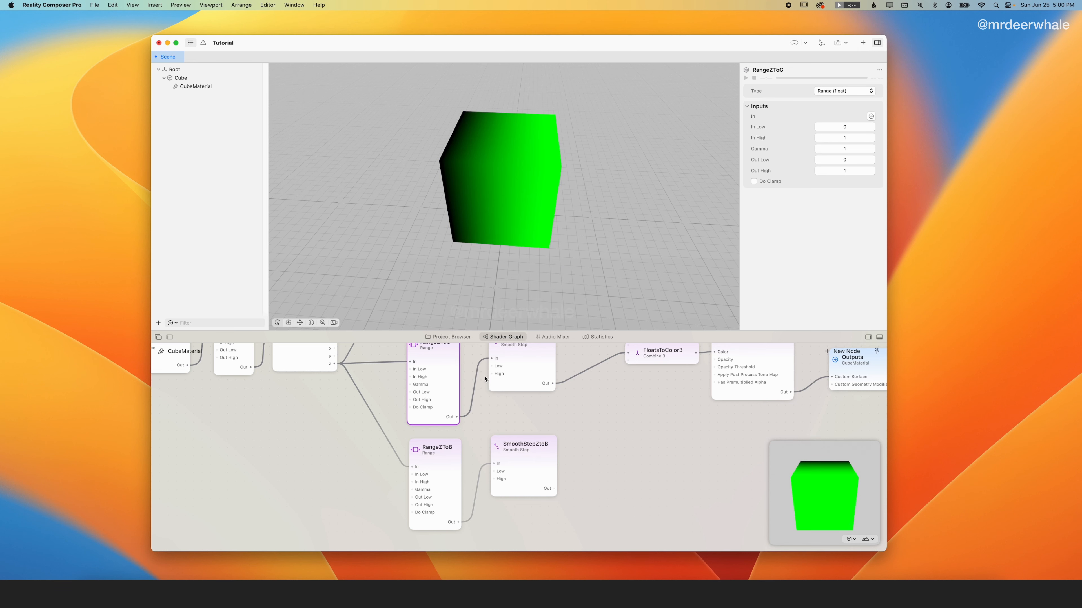
{"action": "left_click_drag", "start_coordinate": [485, 395], "coordinate": [484, 453]}
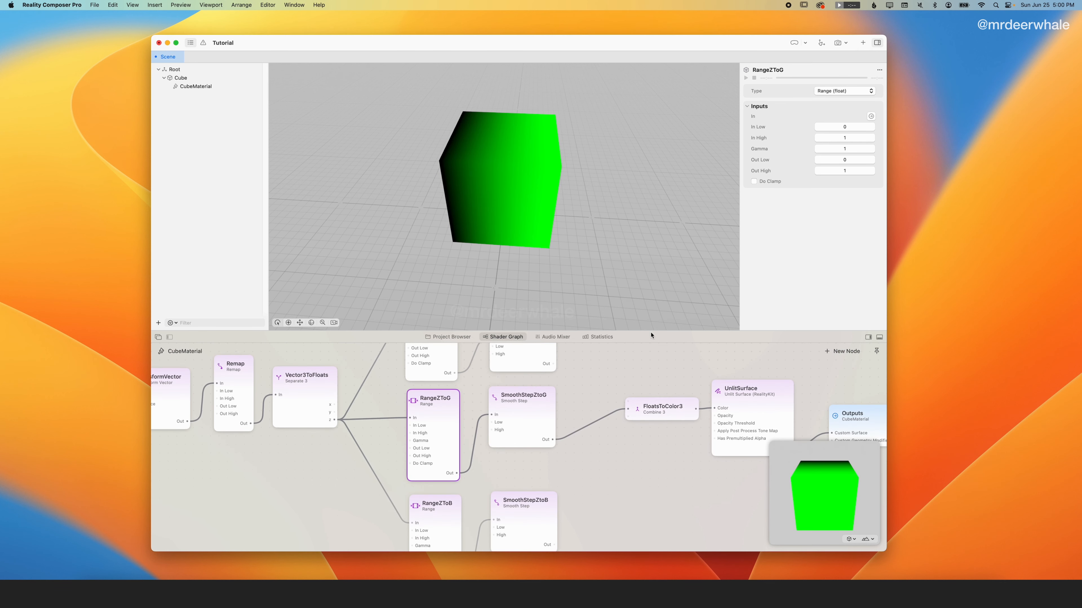
Set RangeZToG's In Low to 0.3 and In High to 1.3, and inspect the green gradient on the cube
{"action": "left_click", "coordinate": [854, 127]}
{"action": "key", "text": "Return"}
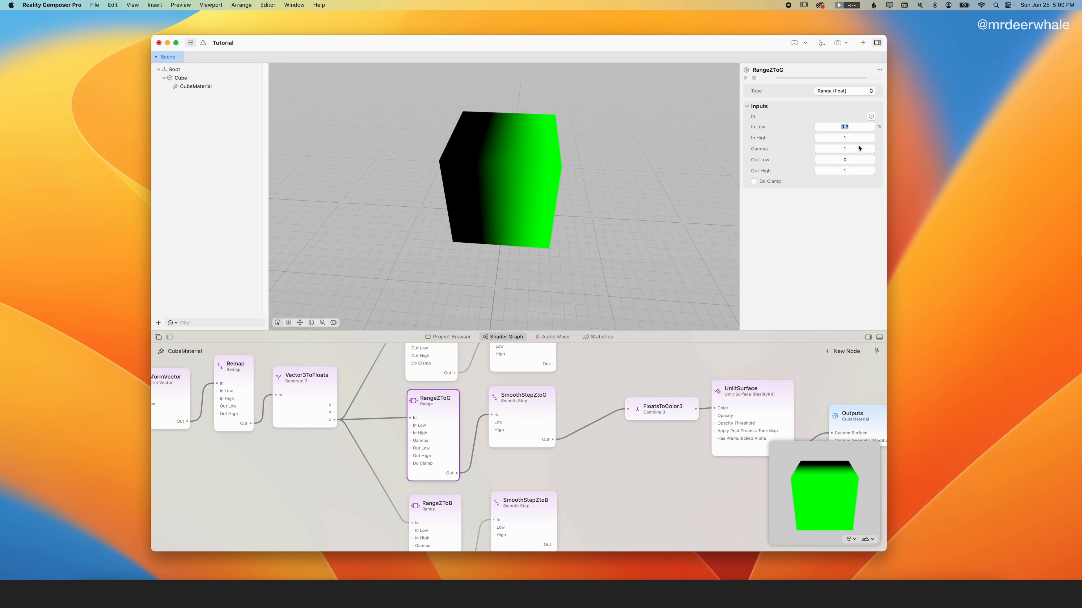
{"action": "left_click", "coordinate": [851, 139]}
{"action": "type", "text": ".2"}
{"action": "key", "text": "Return"}
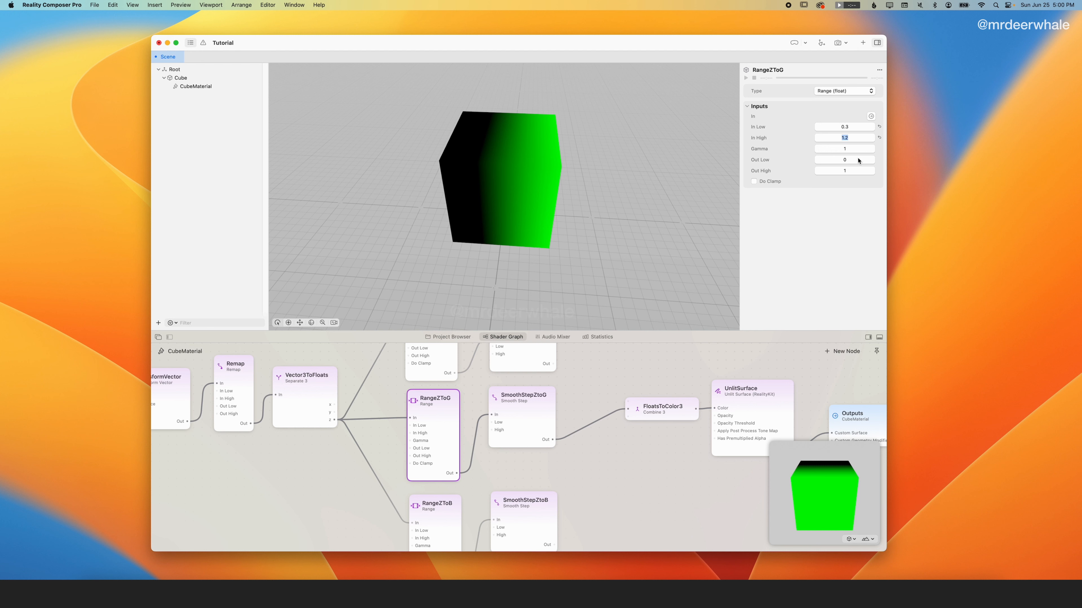
{"action": "key", "text": "Right"}
{"action": "type", "text": "3"}
{"action": "key", "text": "Return"}
{"action": "mouse_move", "coordinate": [586, 257]}
{"action": "left_mouse_down"}
{"action": "mouse_move", "coordinate": [621, 252]}
{"action": "mouse_move", "coordinate": [602, 256]}
{"action": "left_mouse_up"}
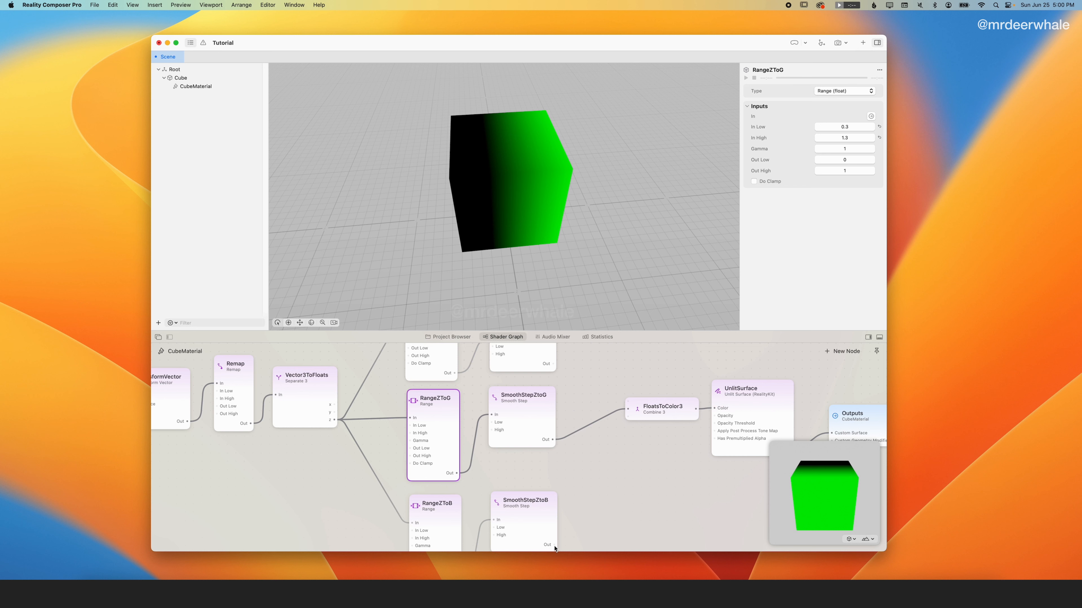
Isolate the red channel by deleting SmoothStepZtoG's output connection and connecting SmoothStepZtoR to FloatsToColor3's first input
{"action": "left_click", "coordinate": [566, 439]}
{"action": "key", "text": "Delete"}
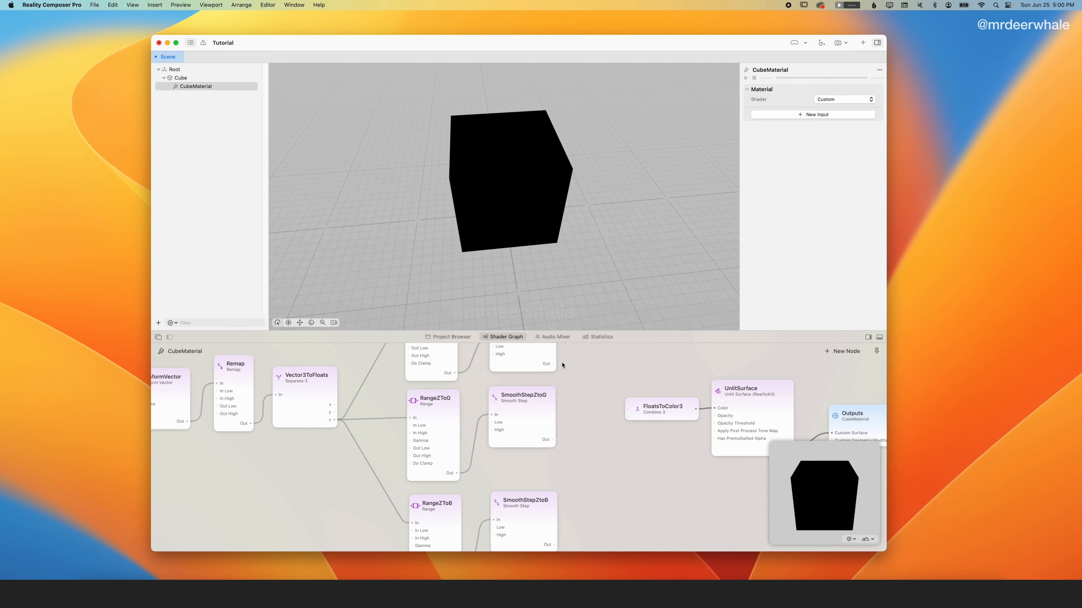
{"action": "left_click_drag", "start_coordinate": [553, 364], "coordinate": [627, 401]}
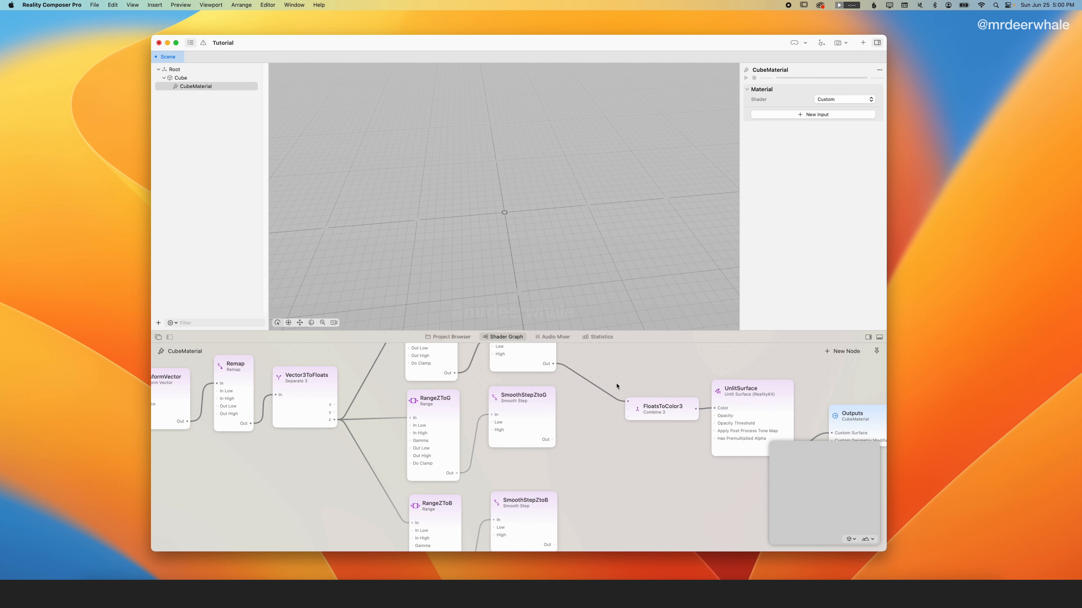
{"action": "left_click_drag", "start_coordinate": [561, 389], "coordinate": [563, 485]}
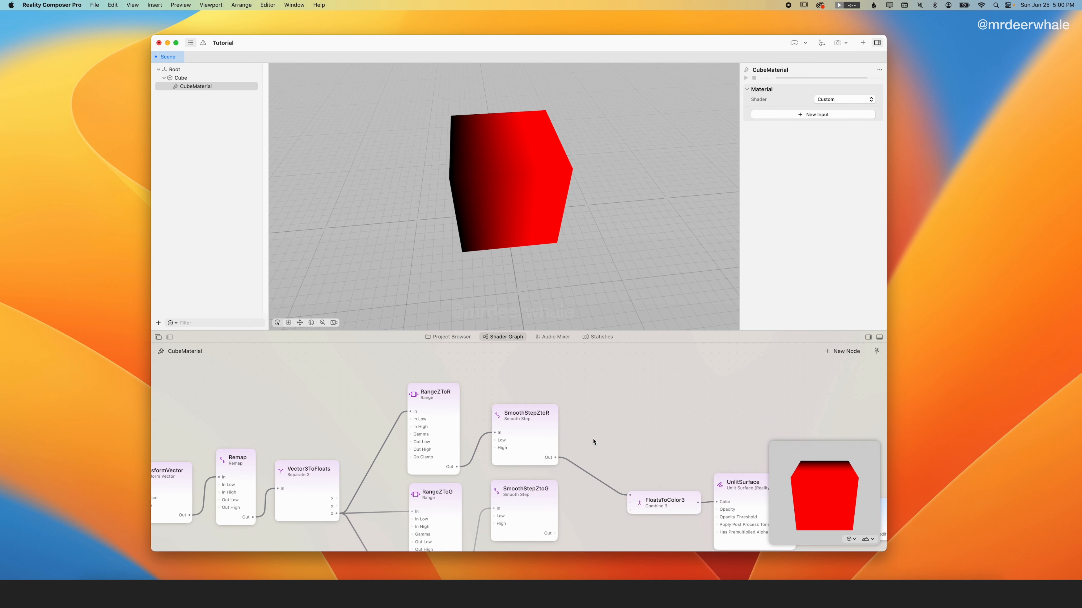
Set RangeZToR's In Low to 0.1 and In High to 1.1
{"action": "left_click", "coordinate": [431, 392]}
{"action": "left_click", "coordinate": [853, 127]}
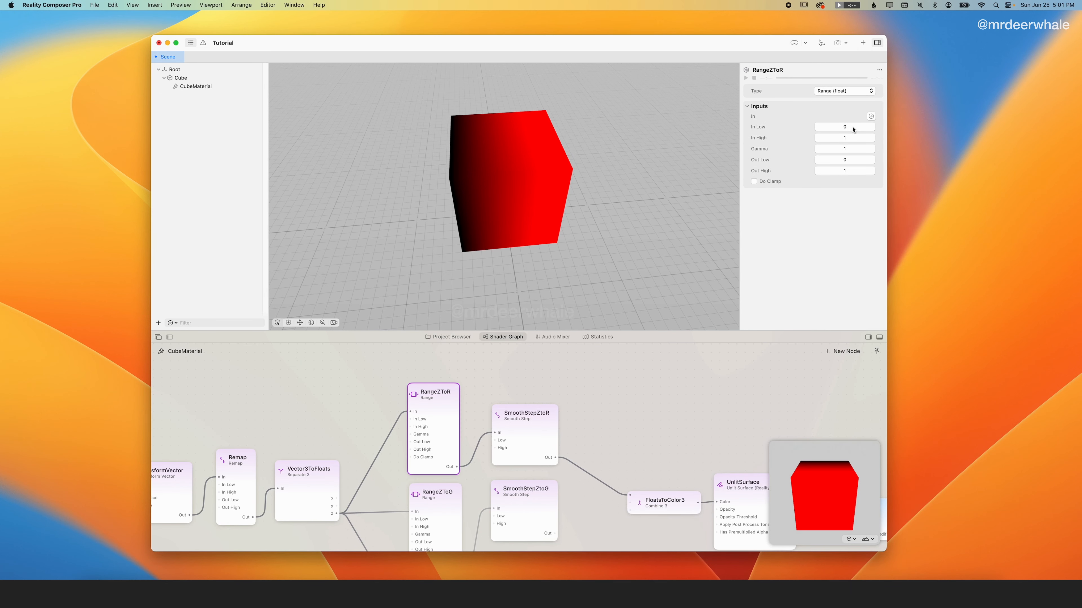
{"action": "key", "text": "BackSpace"}
{"action": "type", "text": ".1"}
{"action": "key", "text": "Return"}
{"action": "left_click", "coordinate": [851, 139]}
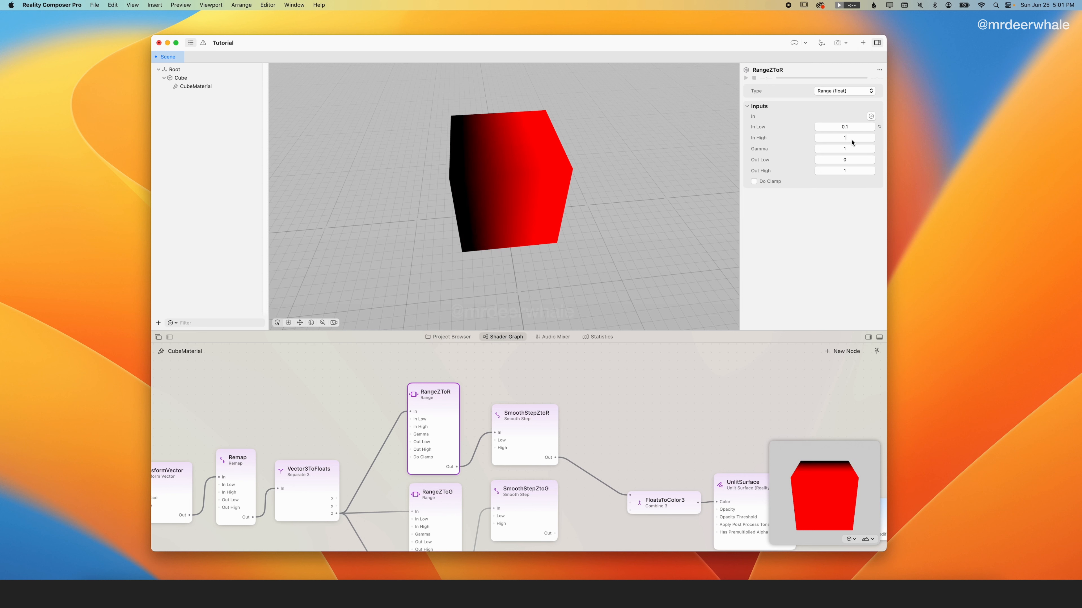
{"action": "key", "text": "Return"}
{"action": "left_click", "coordinate": [853, 139]}
{"action": "key", "text": "Return"}
Reconnect SmoothStepZtoG and SmoothStepZtoB to FloatsToColor3's second and third inputs, and inspect the combined gradient on the cube
{"action": "left_click", "coordinate": [444, 511]}
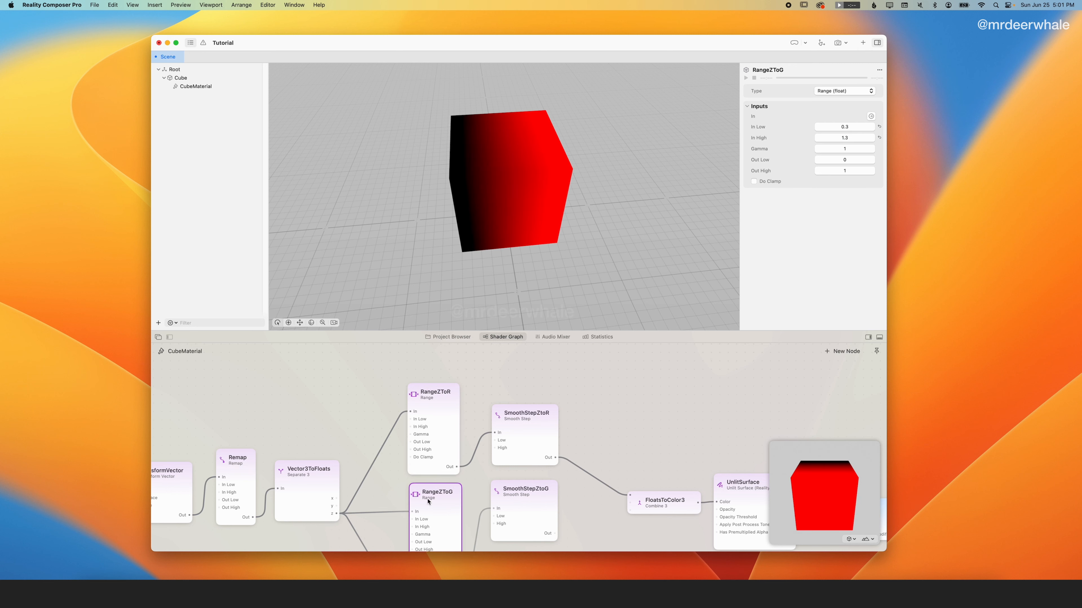
{"action": "left_click_drag", "start_coordinate": [556, 535], "coordinate": [631, 505]}
{"action": "scroll", "coordinate": [604, 527], "scroll_direction": "down", "scroll_amount": 5}
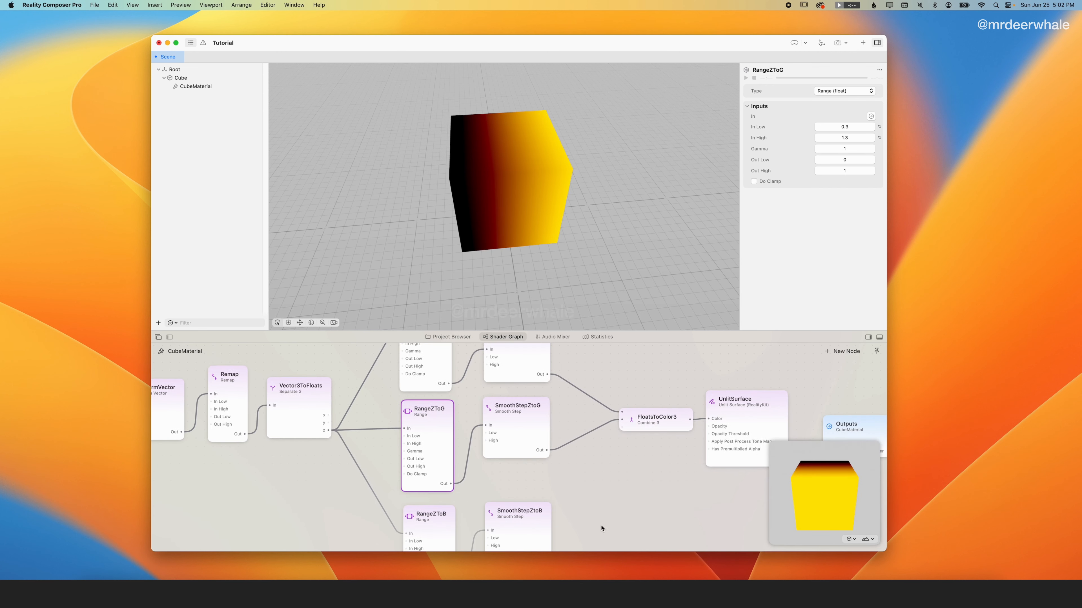
{"action": "left_click_drag", "start_coordinate": [539, 503], "coordinate": [613, 374]}
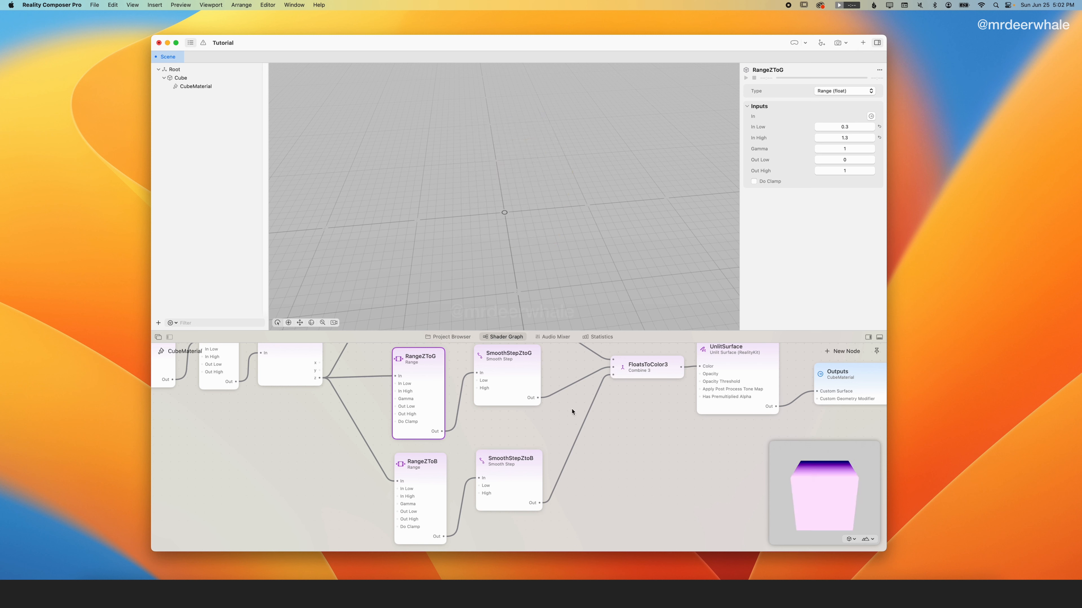
{"action": "scroll", "coordinate": [571, 412], "scroll_direction": "up", "scroll_amount": 5}
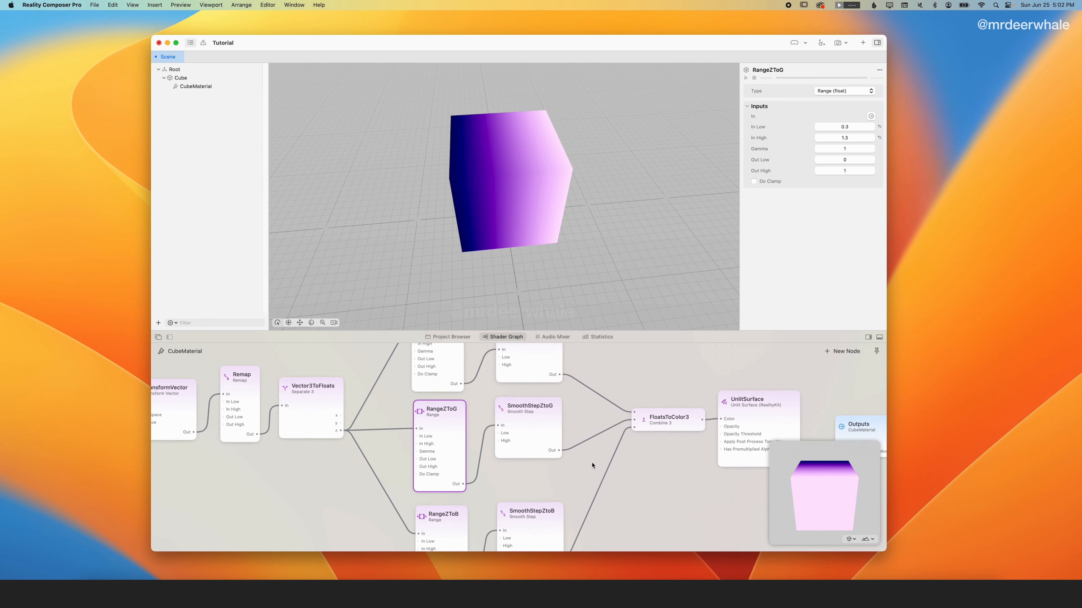
{"action": "left_click_drag", "start_coordinate": [510, 251], "coordinate": [548, 245]}
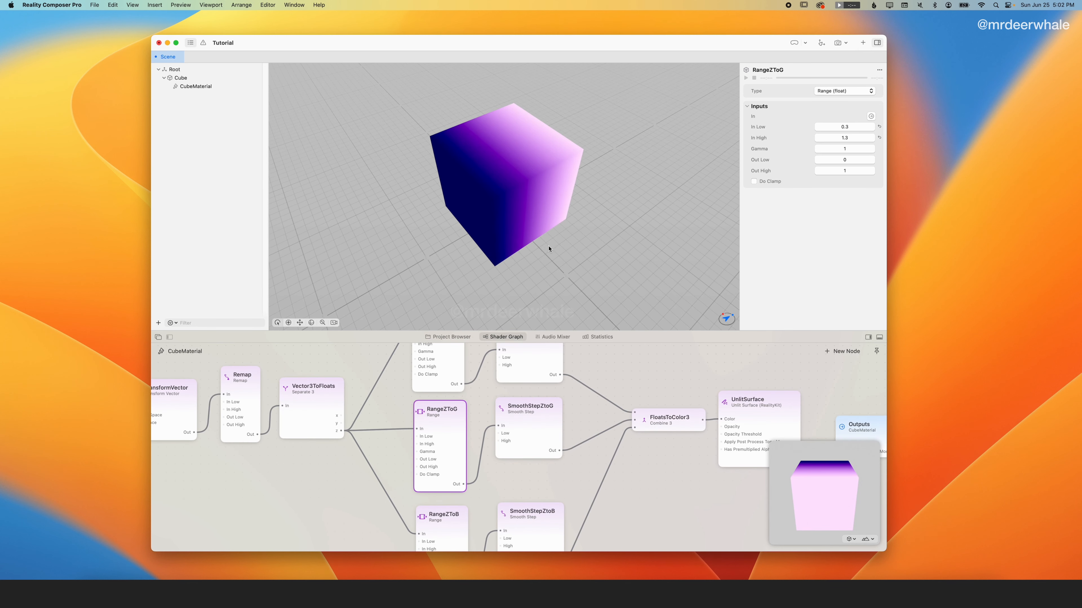
Set RangeZToG's Out High to 0.8 and enable Do Clamp on the RangeZToB, RangeZToG and RangeZToR nodes
{"action": "left_click", "coordinate": [449, 514]}
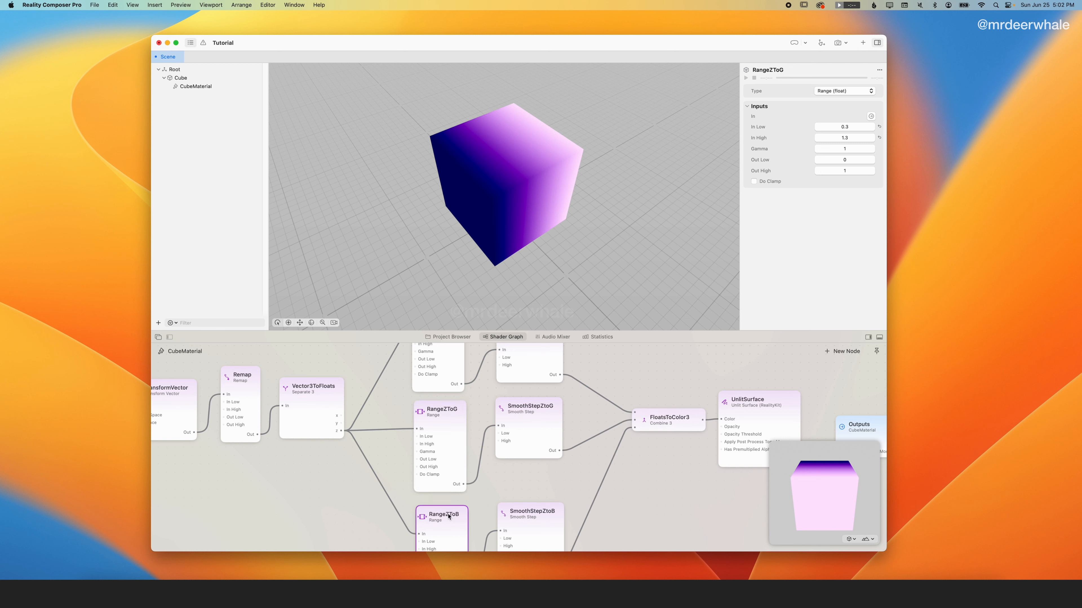
{"action": "left_click", "coordinate": [753, 182]}
{"action": "left_click", "coordinate": [453, 417]}
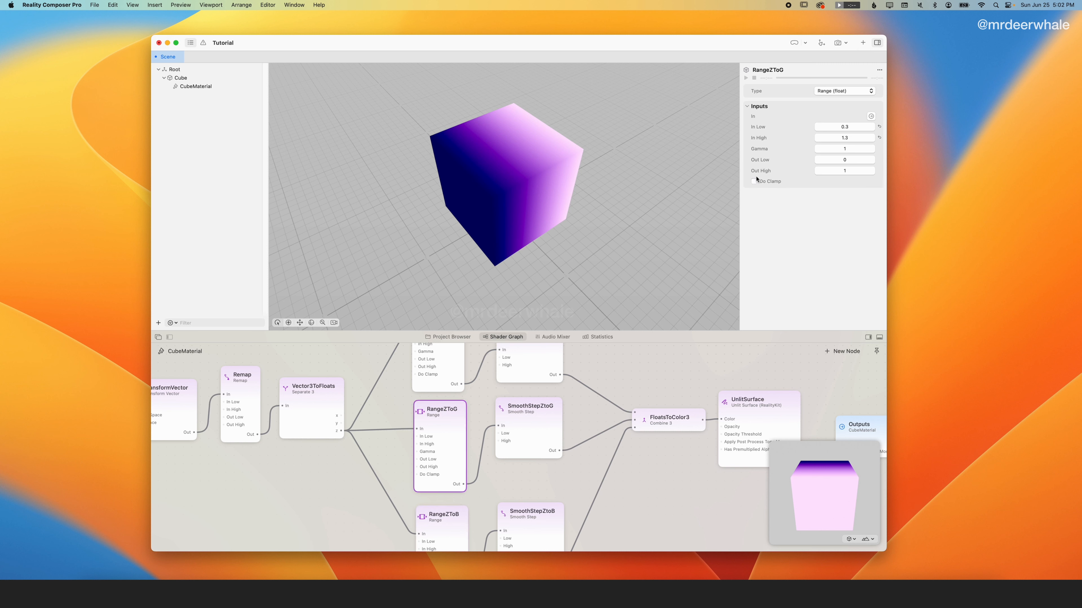
{"action": "left_click", "coordinate": [847, 172]}
{"action": "key", "text": "BackSpace"}
{"action": "type", "text": ".8"}
{"action": "key", "text": "Return"}
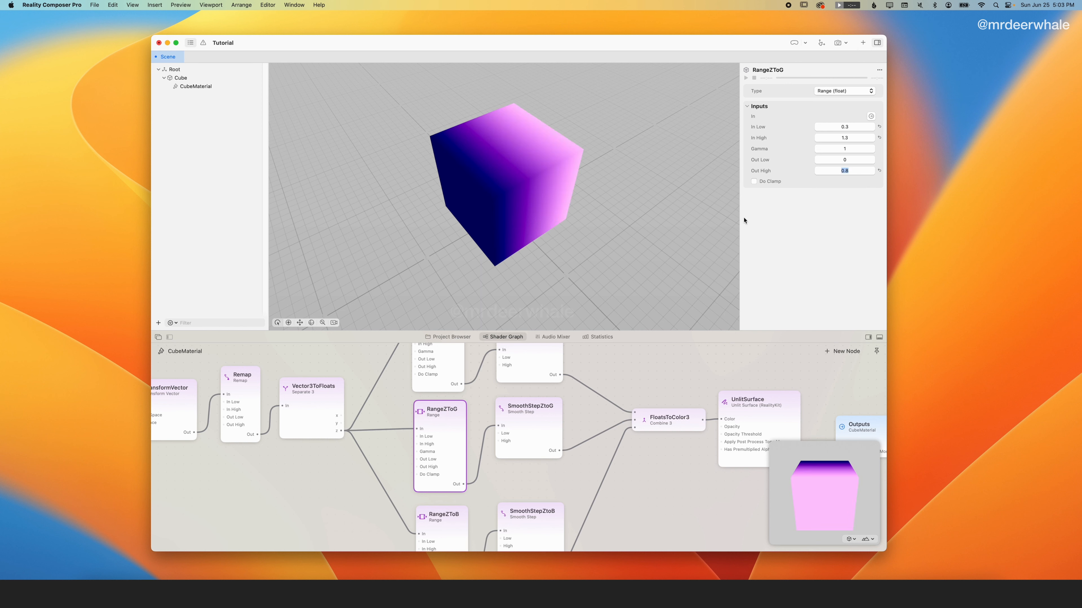
{"action": "left_click", "coordinate": [753, 182]}
{"action": "mouse_move", "coordinate": [648, 218]}
{"action": "left_mouse_down"}
{"action": "mouse_move", "coordinate": [466, 205]}
{"action": "mouse_move", "coordinate": [609, 235]}
{"action": "mouse_move", "coordinate": [536, 219]}
{"action": "mouse_move", "coordinate": [664, 186]}
{"action": "mouse_move", "coordinate": [715, 217]}
{"action": "mouse_move", "coordinate": [869, 198]}
{"action": "mouse_move", "coordinate": [661, 225]}
{"action": "mouse_move", "coordinate": [688, 214]}
{"action": "mouse_move", "coordinate": [681, 226]}
{"action": "left_mouse_up"}
{"action": "left_click", "coordinate": [446, 363]}
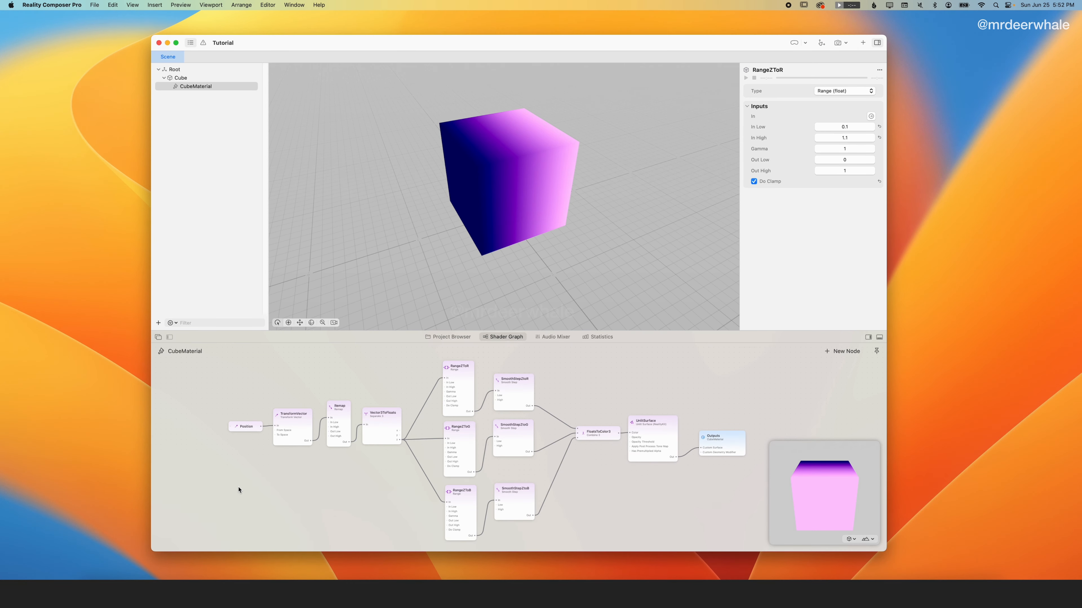
Add a Camera Position (RealityKit) node to the graph below the Position node
{"action": "double_click", "coordinate": [238, 490]}
{"action": "type", "text": "camera"}
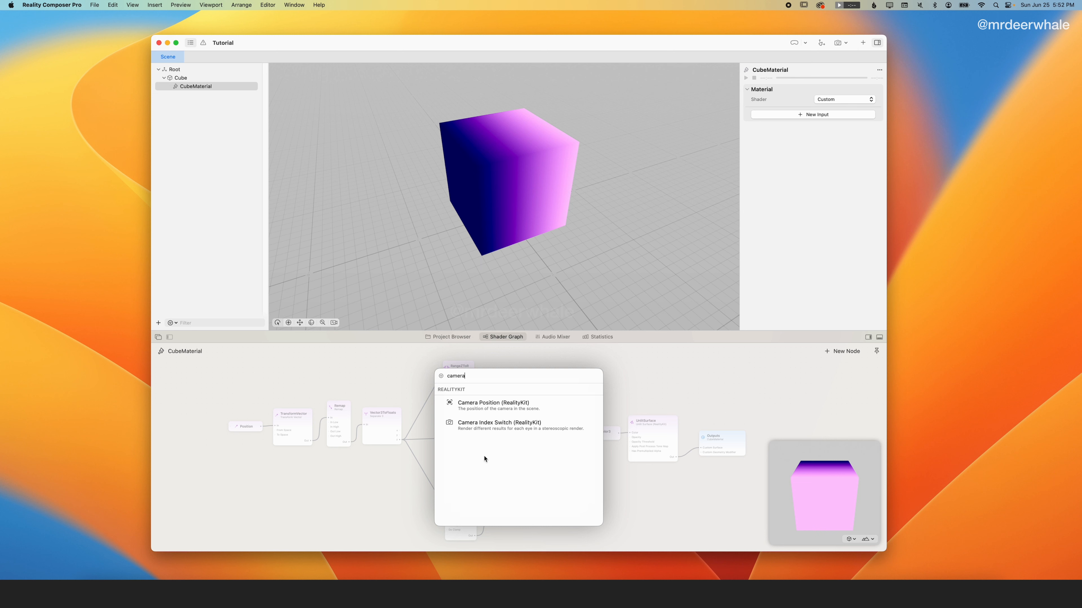
{"action": "left_click", "coordinate": [504, 403]}
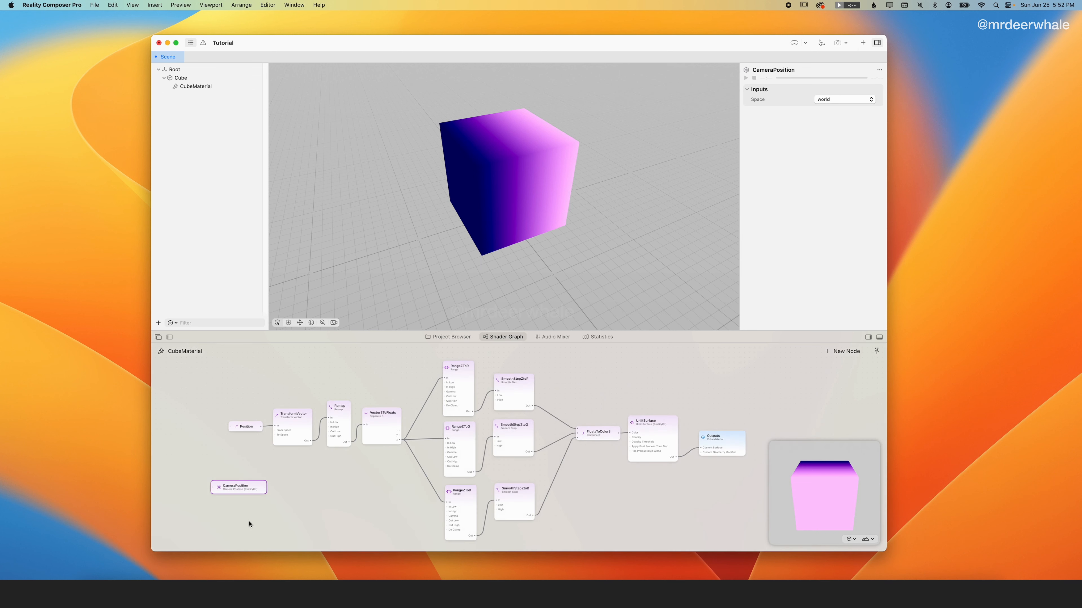
Add a second Transform Vector node beside CameraPosition and connect CameraPosition's output to its input
{"action": "double_click", "coordinate": [286, 488]}
{"action": "type", "text": "transform"}
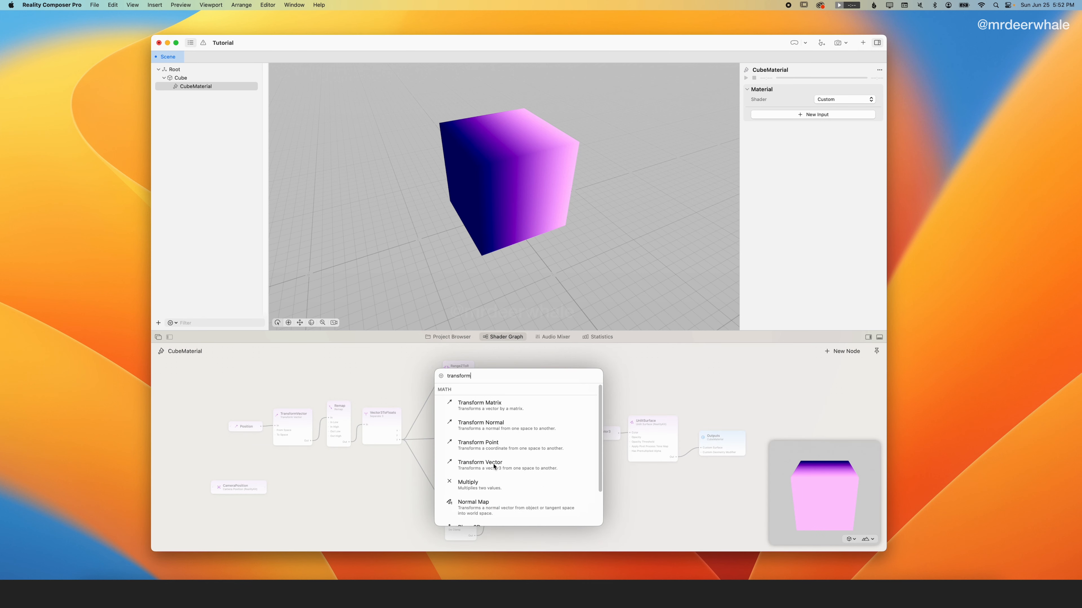
{"action": "left_click", "coordinate": [494, 467]}
{"action": "left_click_drag", "start_coordinate": [298, 480], "coordinate": [309, 479]}
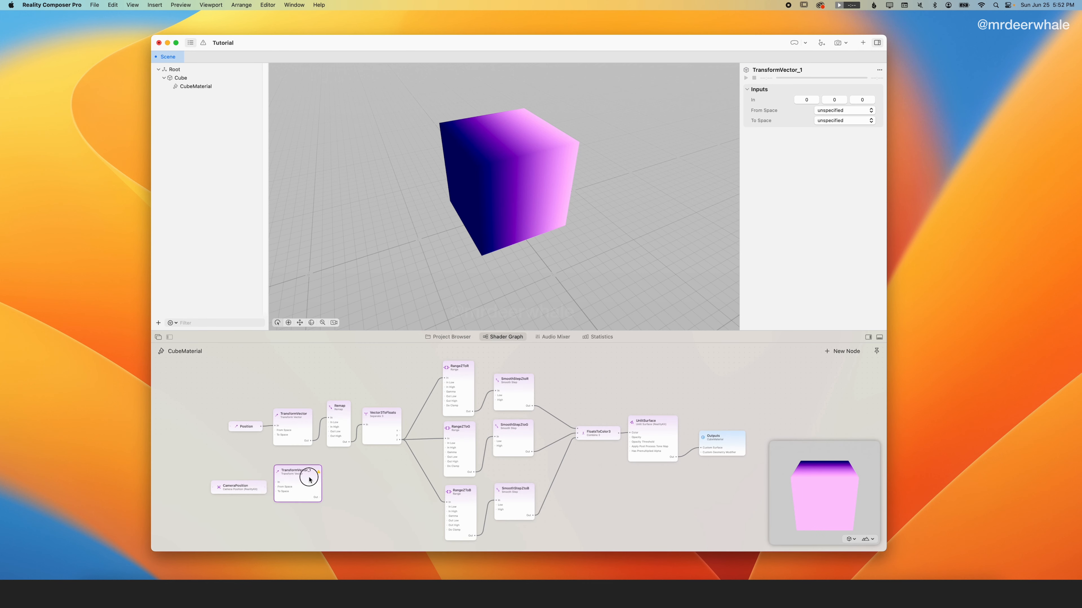
{"action": "left_click", "coordinate": [266, 485]}
Set CameraPosition's Space to model, and TransformVector_1's From Space to model and To Space to world
{"action": "left_click", "coordinate": [860, 99]}
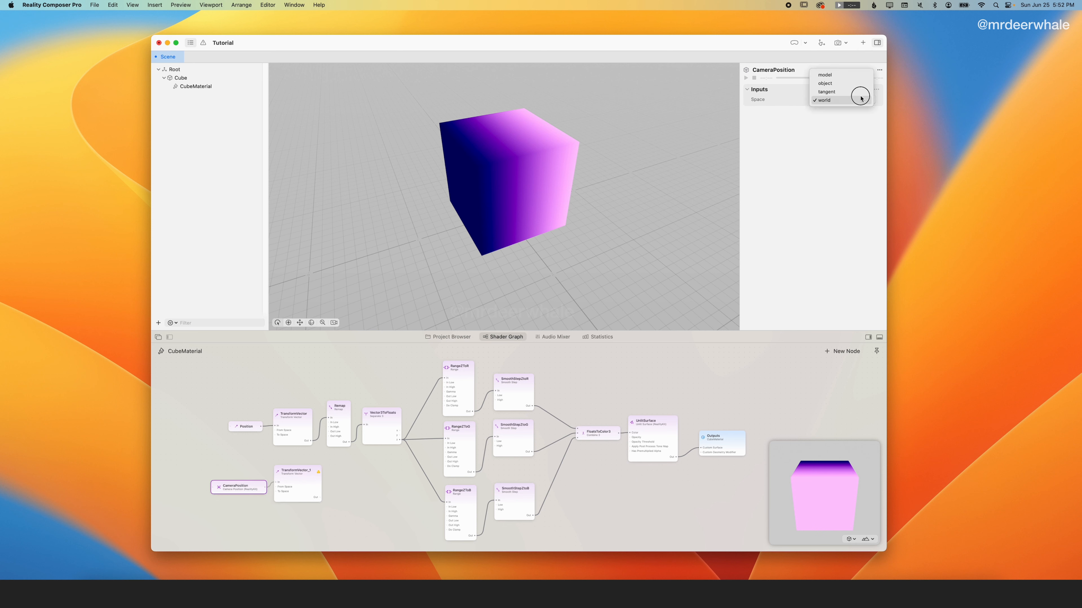
{"action": "left_click", "coordinate": [850, 73]}
{"action": "left_click", "coordinate": [290, 474]}
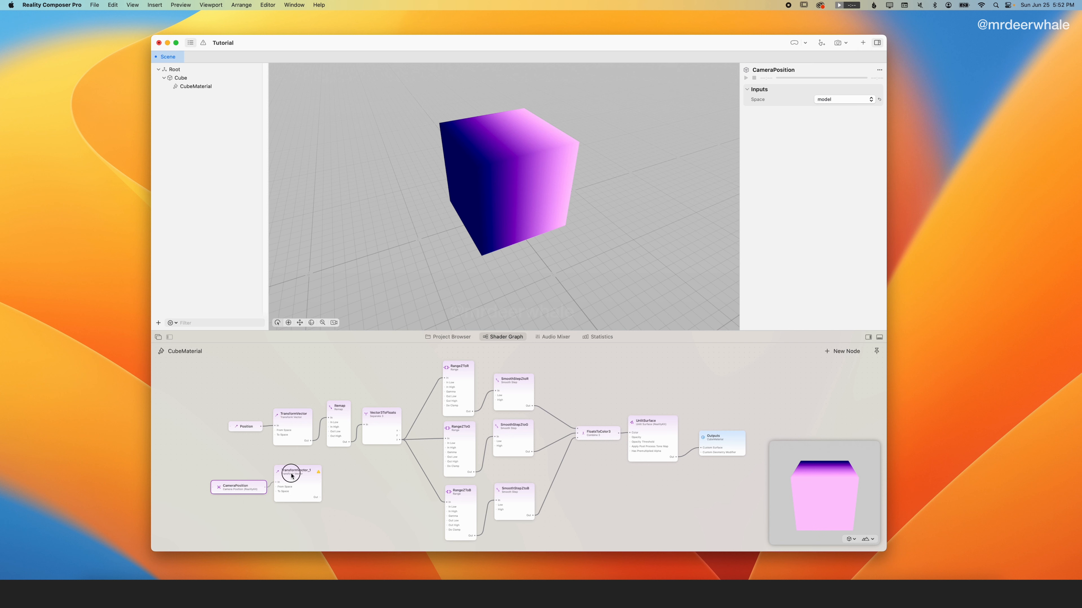
{"action": "left_click", "coordinate": [834, 109]}
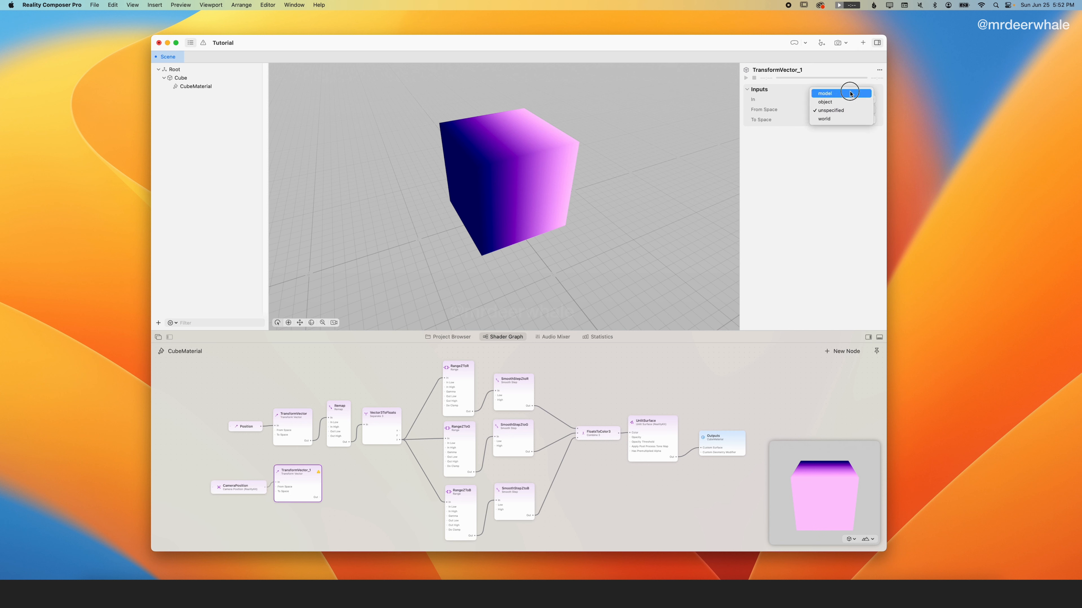
{"action": "left_click", "coordinate": [826, 92]}
{"action": "left_click", "coordinate": [841, 121]}
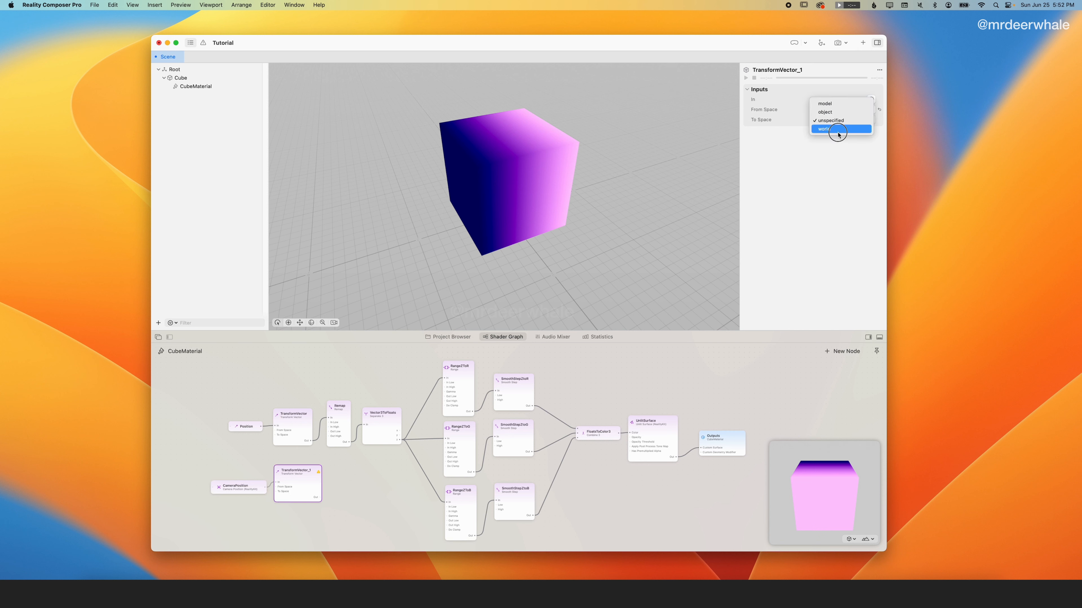
{"action": "left_click", "coordinate": [836, 130]}
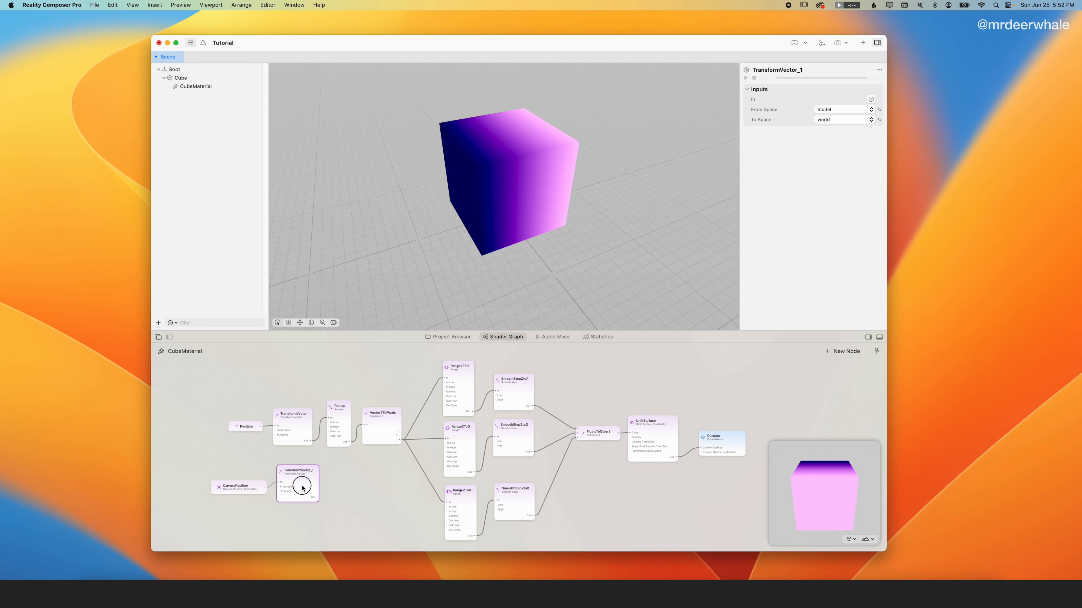
{"action": "mouse_move", "coordinate": [300, 483]}
{"action": "left_mouse_down"}
{"action": "mouse_move", "coordinate": [238, 490]}
{"action": "mouse_move", "coordinate": [290, 486]}
{"action": "left_mouse_up"}
{"action": "left_click", "coordinate": [342, 486]}
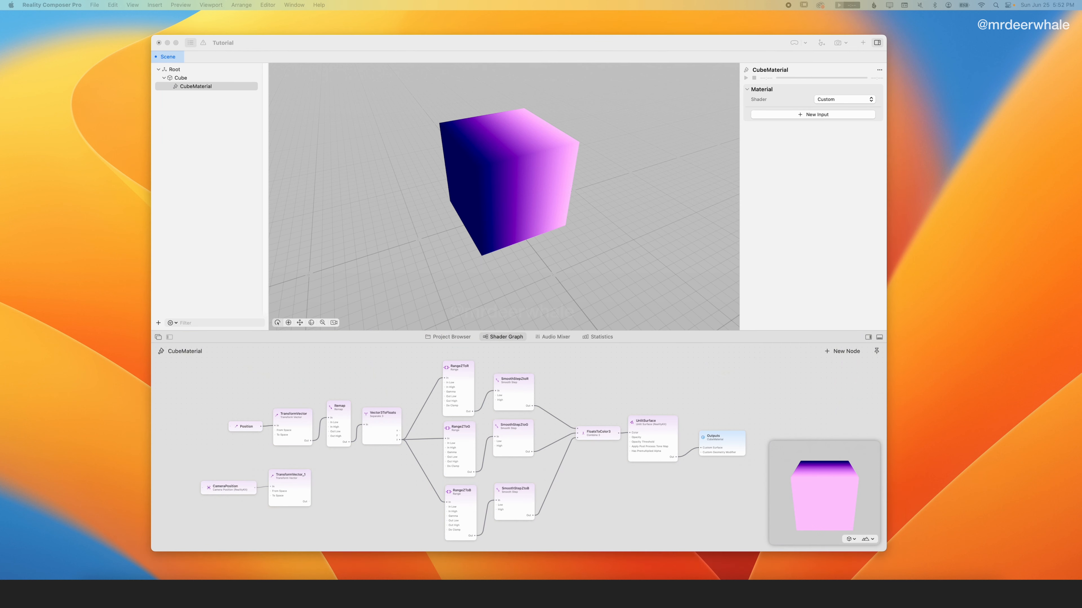
Add a Subtract node beside TransformVector_1, connecting TransformVector to its In 1 and TransformVector_1 to its In 2
{"action": "left_click", "coordinate": [369, 513]}
{"action": "double_click", "coordinate": [369, 513]}
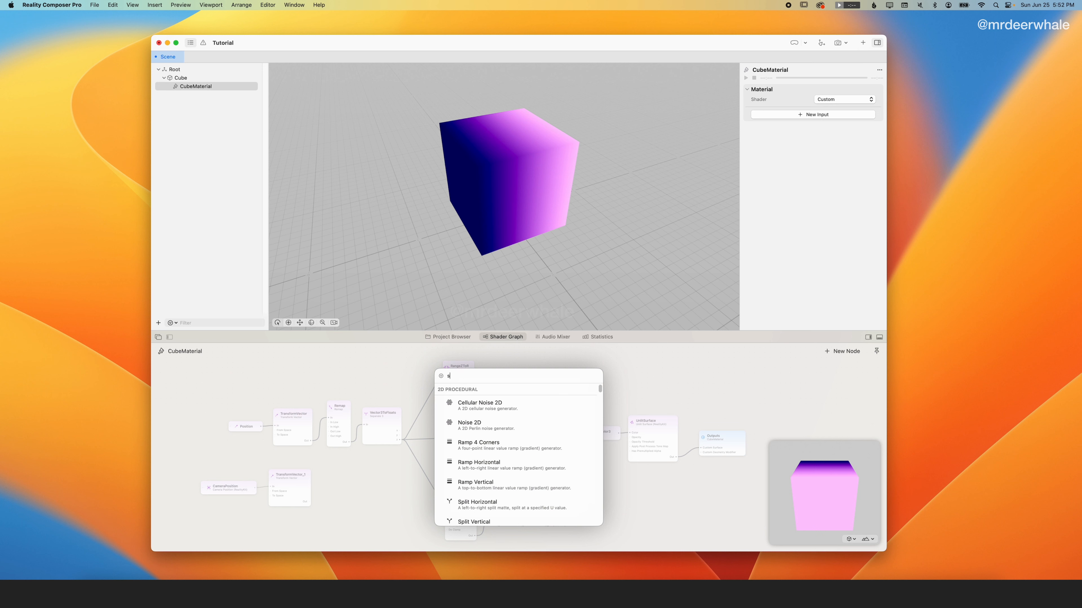
{"action": "type", "text": "subtra"}
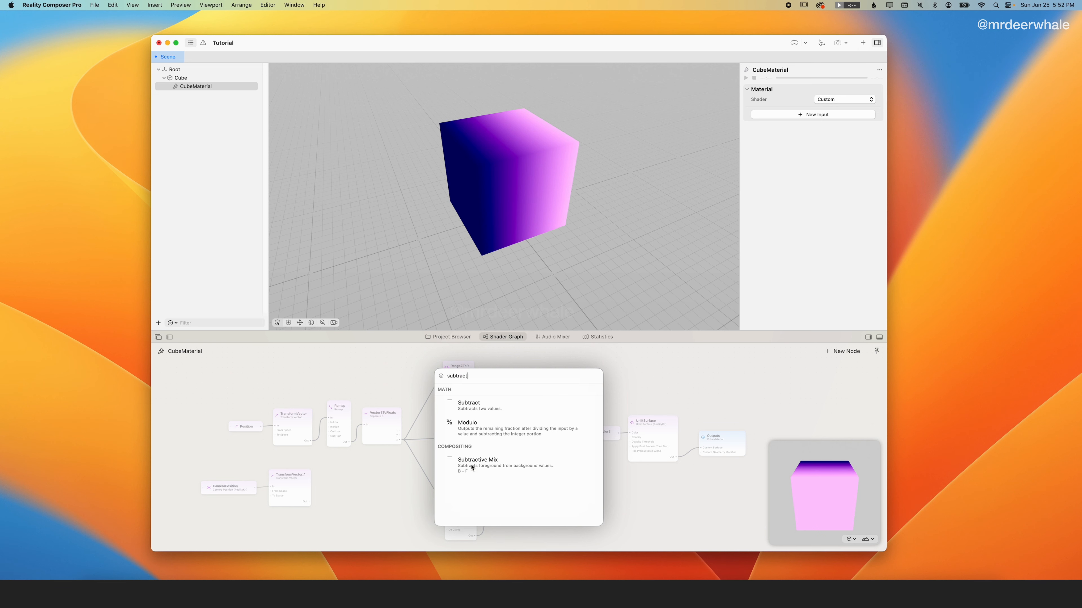
{"action": "type", "text": "ct"}
{"action": "left_click", "coordinate": [472, 405]}
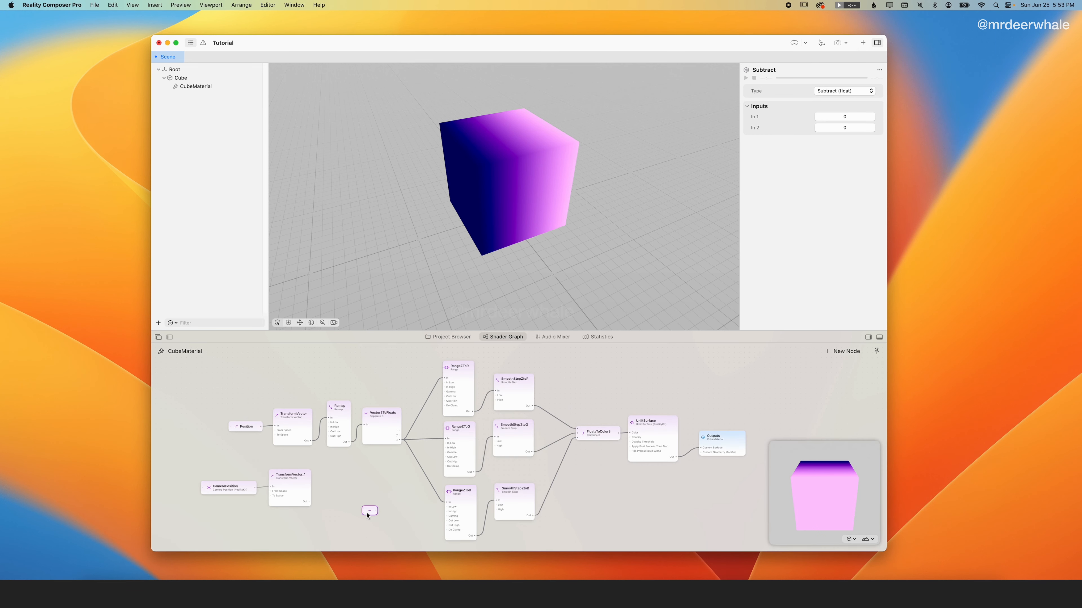
{"action": "left_click", "coordinate": [359, 509]}
{"action": "left_click_drag", "start_coordinate": [372, 509], "coordinate": [336, 493]}
{"action": "left_click_drag", "start_coordinate": [310, 503], "coordinate": [331, 494]}
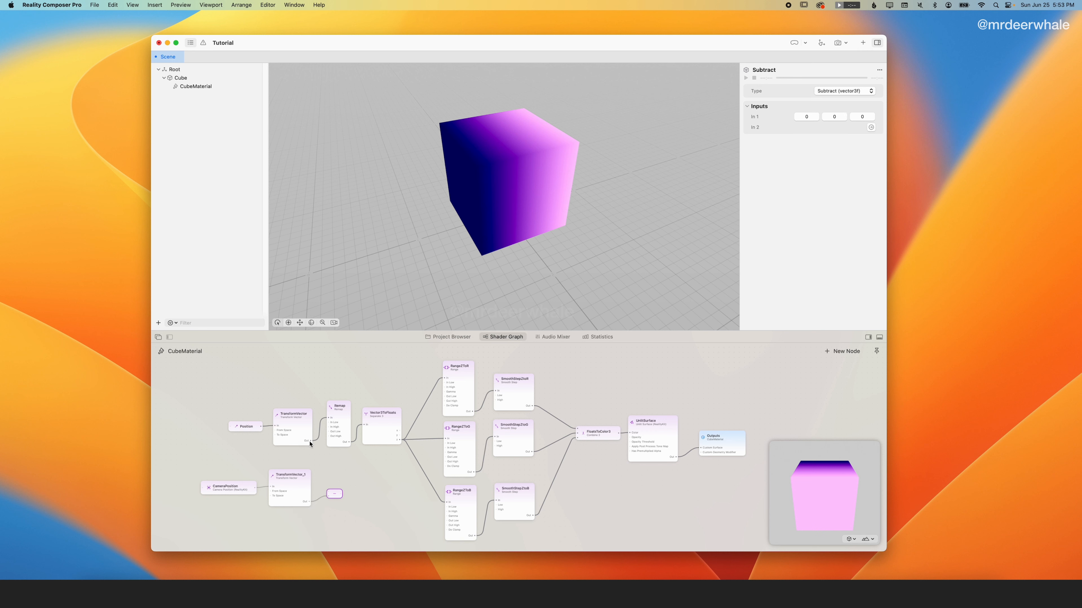
{"action": "left_click_drag", "start_coordinate": [310, 441], "coordinate": [332, 490]}
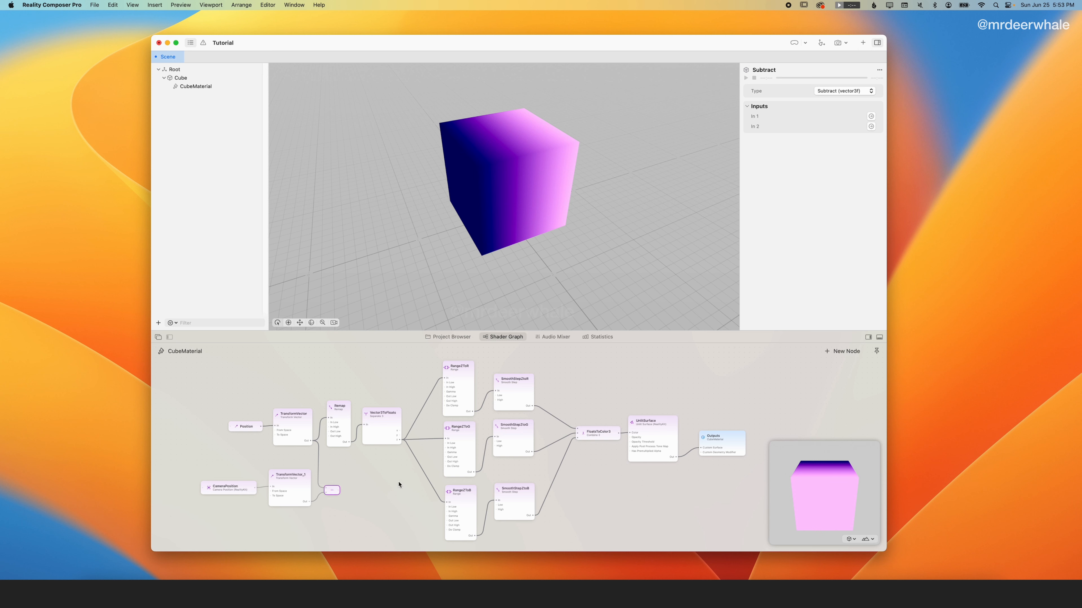
Add a Magnitude node after the Subtract node and connect Subtract's output to its input
{"action": "left_click", "coordinate": [369, 496]}
{"action": "double_click", "coordinate": [369, 496]}
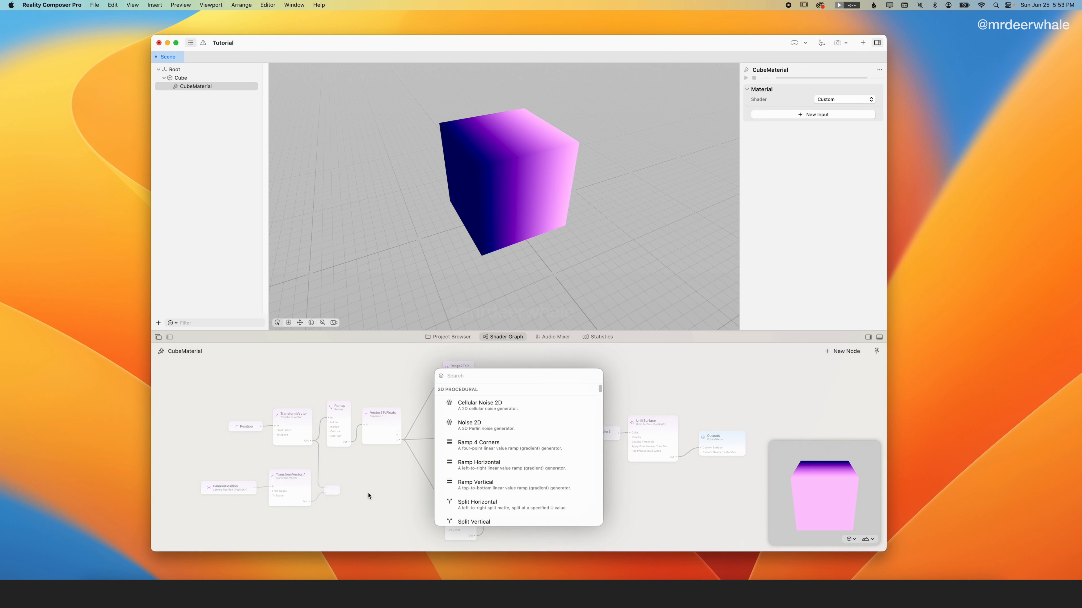
{"action": "type", "text": "magnitu"}
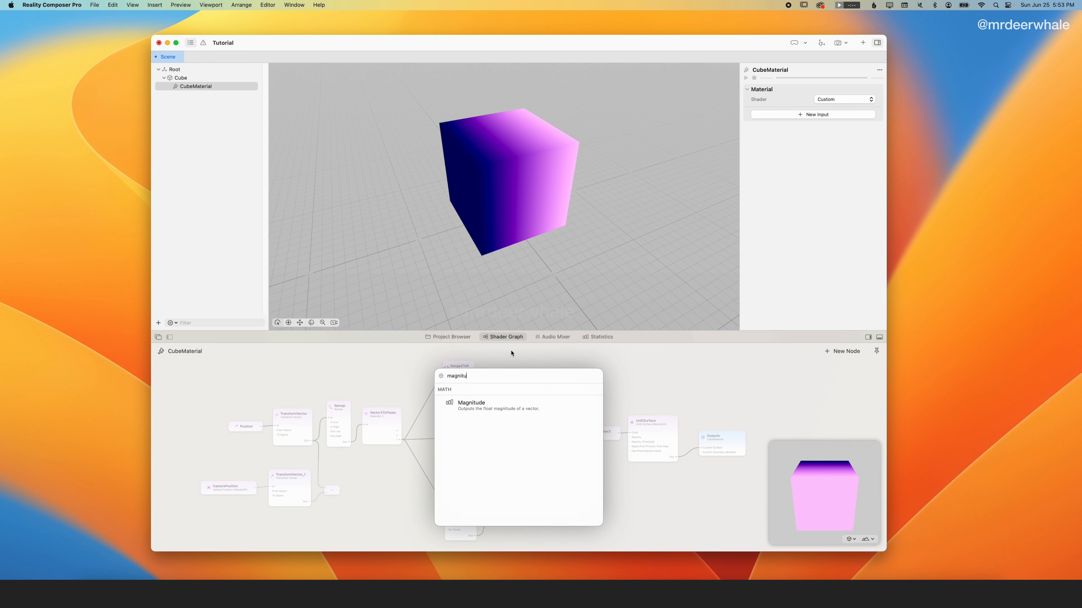
{"action": "left_click", "coordinate": [472, 404]}
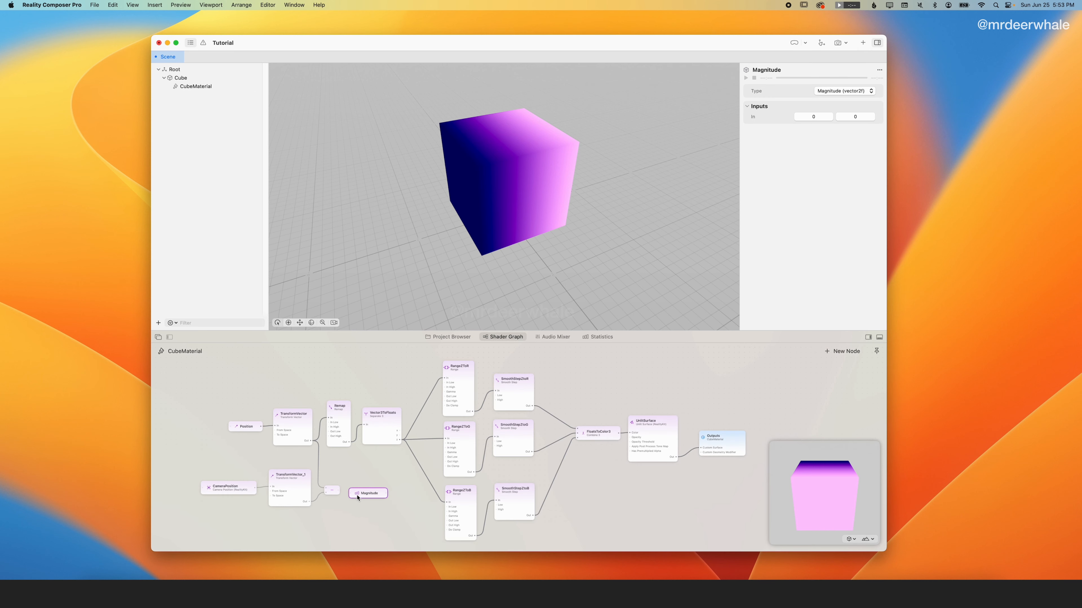
{"action": "left_click_drag", "start_coordinate": [357, 497], "coordinate": [357, 493]}
{"action": "double_click", "coordinate": [350, 491]}
{"action": "key", "text": "Escape"}
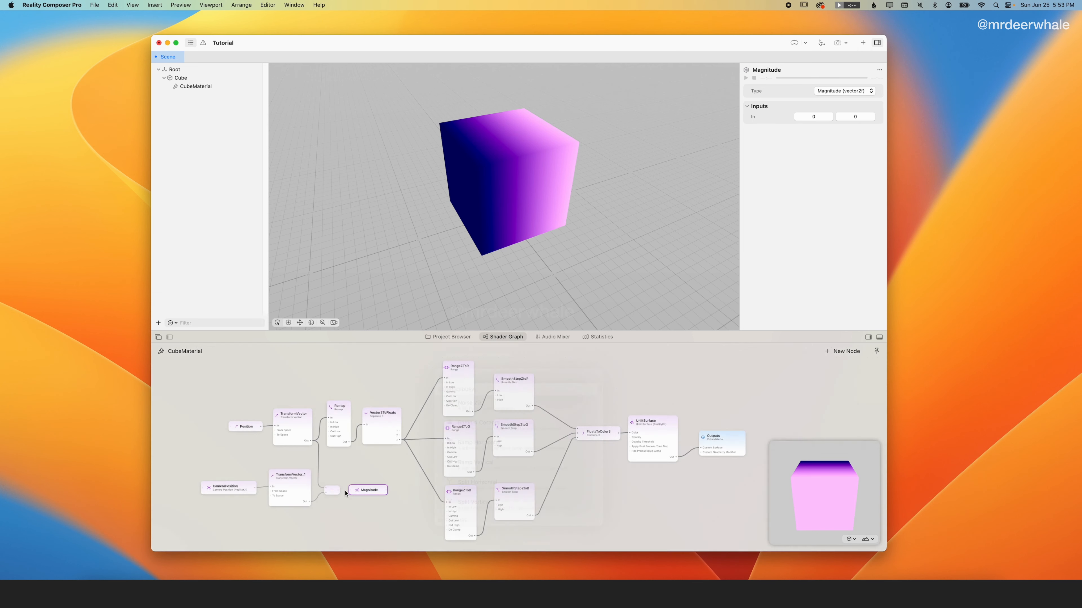
{"action": "left_click_drag", "start_coordinate": [350, 492], "coordinate": [365, 494]}
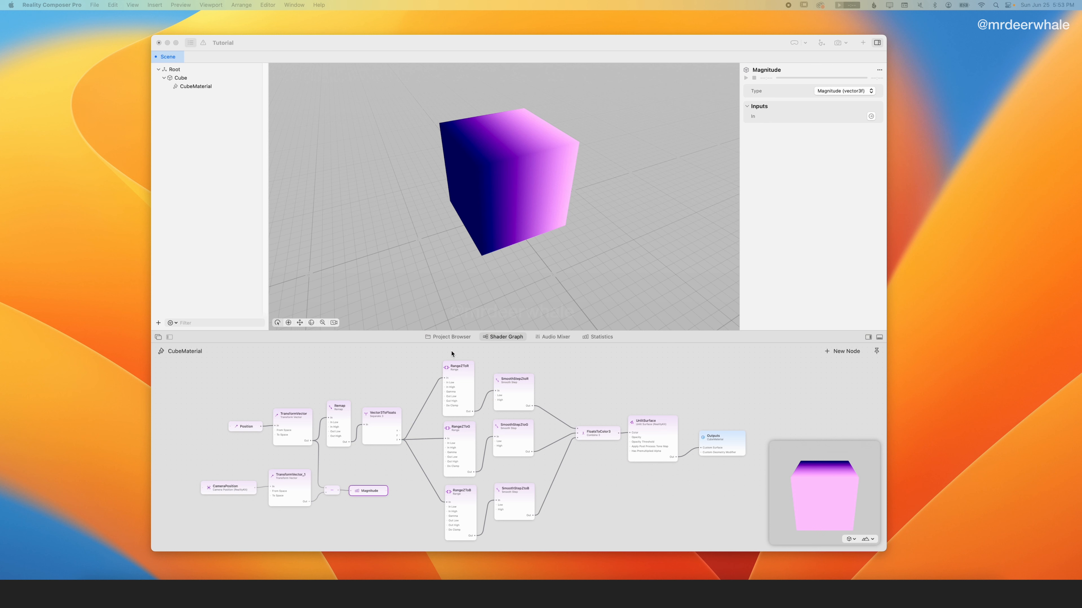
Shift the Range, Smooth Step, FloatsToColor3, UnlitSurface and Outputs nodes to make room, and add a Remap node after Magnitude
{"action": "left_click", "coordinate": [629, 541]}
{"action": "left_click_drag", "start_coordinate": [720, 535], "coordinate": [482, 370]}
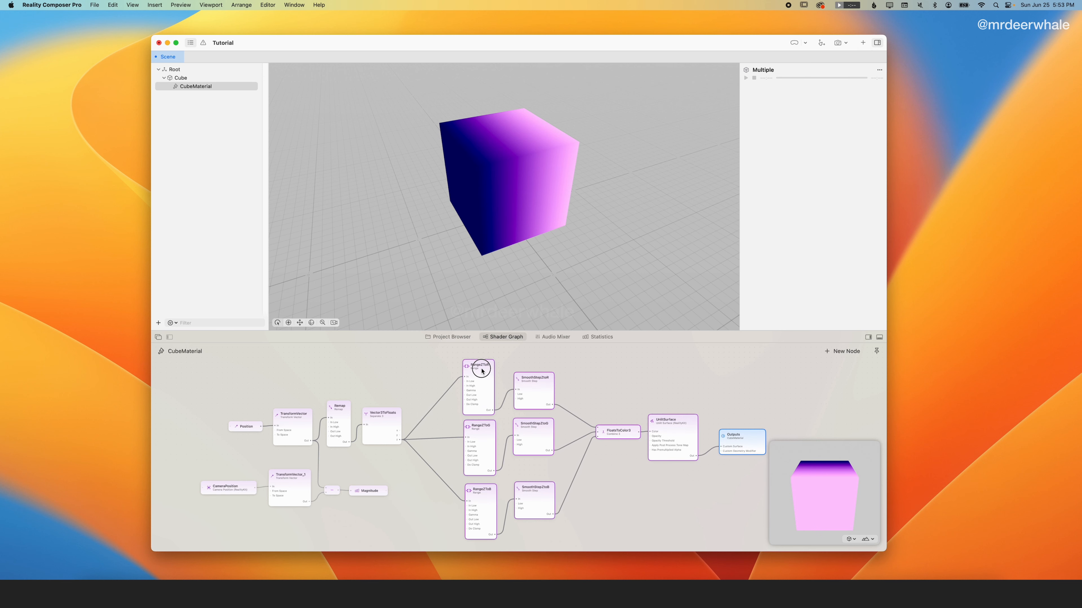
{"action": "double_click", "coordinate": [414, 498]}
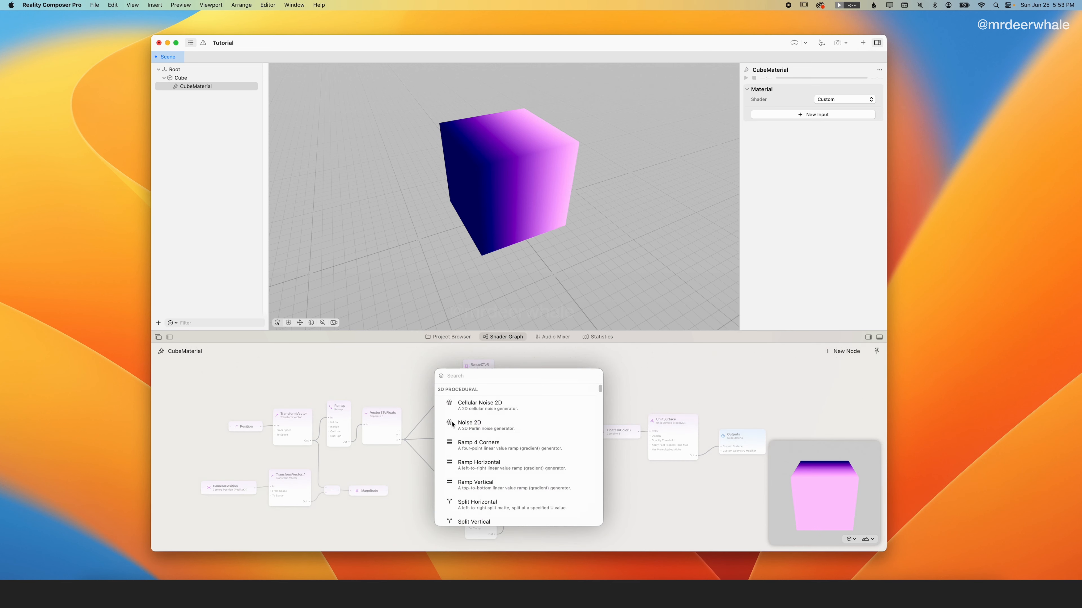
{"action": "type", "text": "remap"}
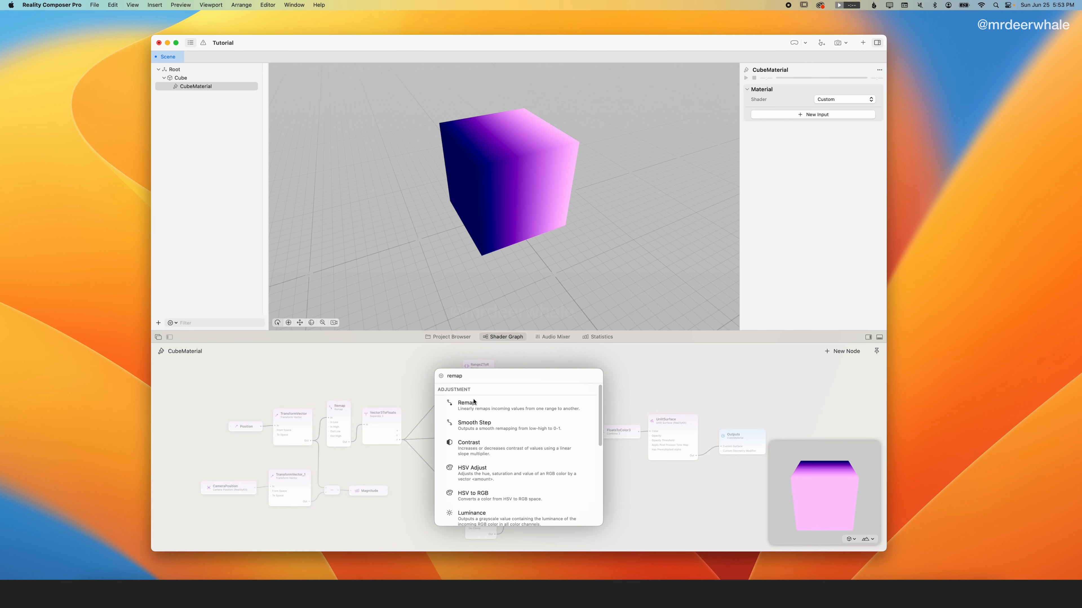
{"action": "left_click", "coordinate": [479, 408]}
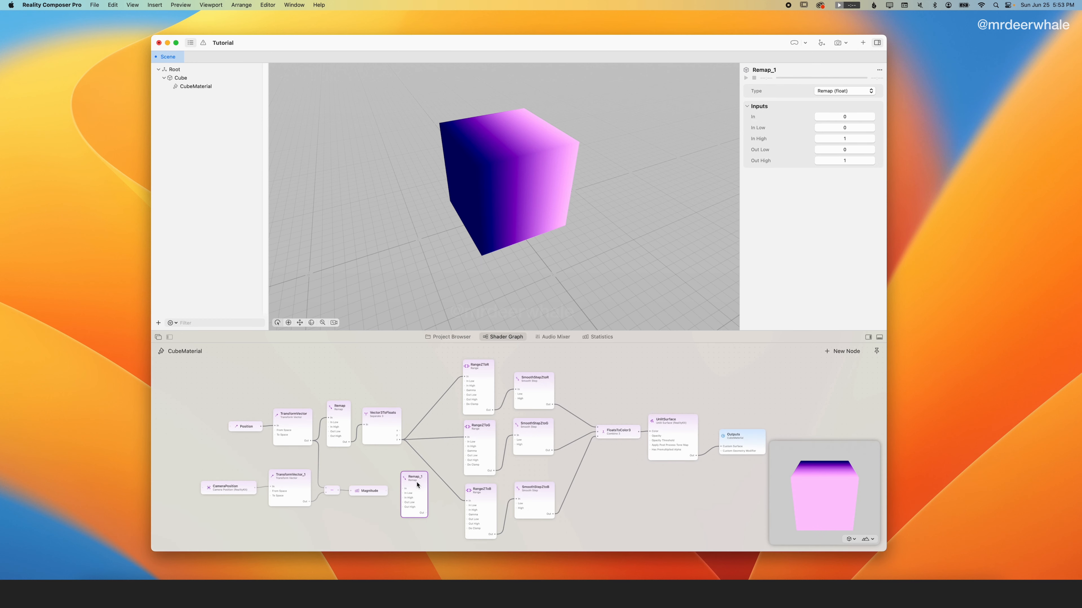
Connect Magnitude's output to Remap_1's In, and feed Remap_1's output into the In of all three Range nodes in place of Vector3ToFloats
{"action": "left_click_drag", "start_coordinate": [417, 484], "coordinate": [398, 485]}
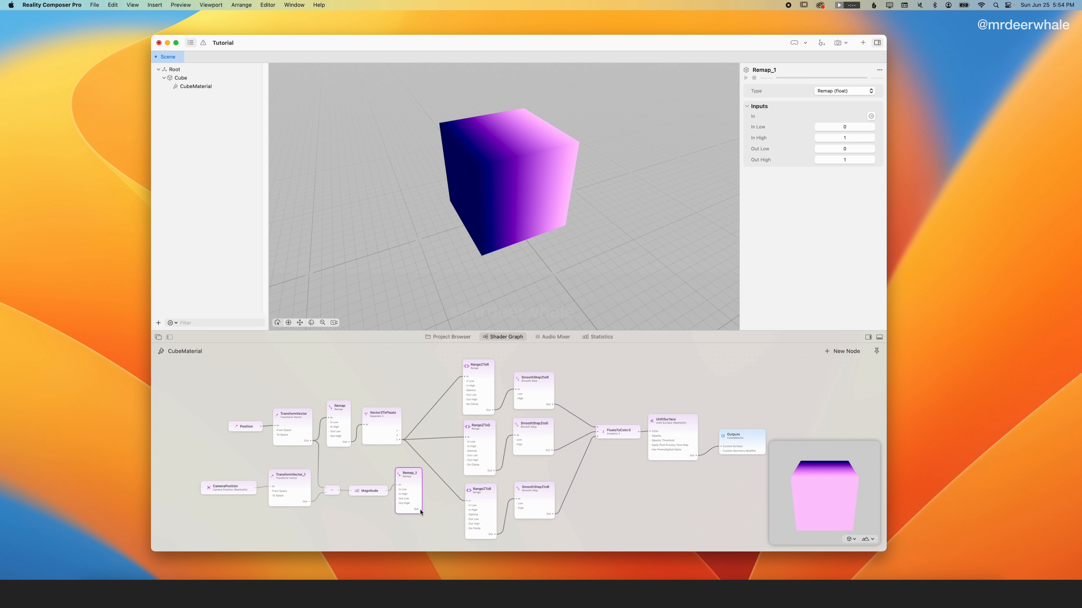
{"action": "left_click_drag", "start_coordinate": [464, 376], "coordinate": [421, 508]}
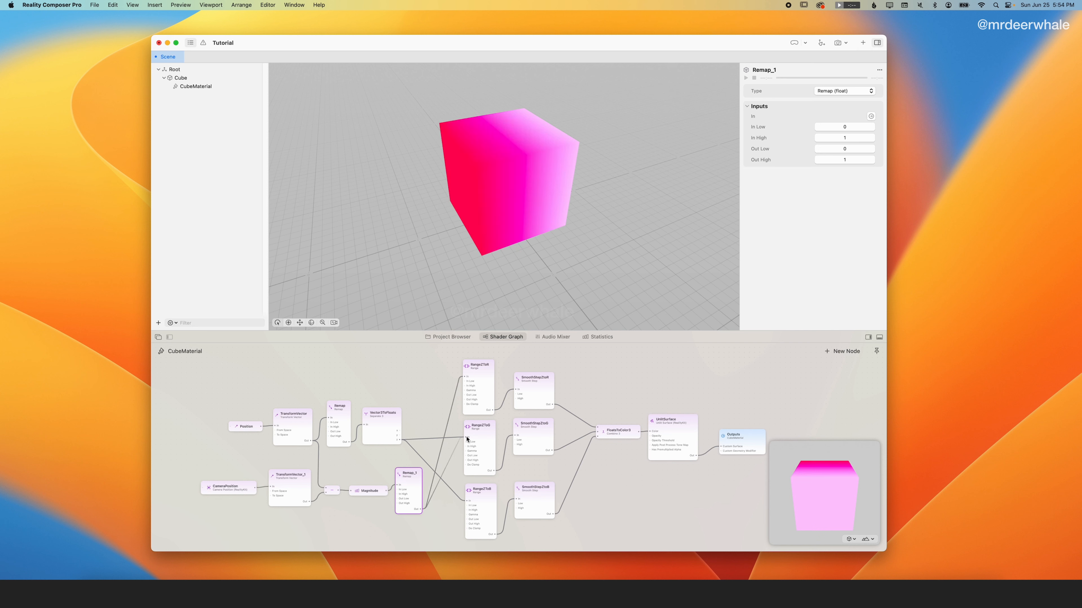
{"action": "left_click_drag", "start_coordinate": [466, 437], "coordinate": [465, 503]}
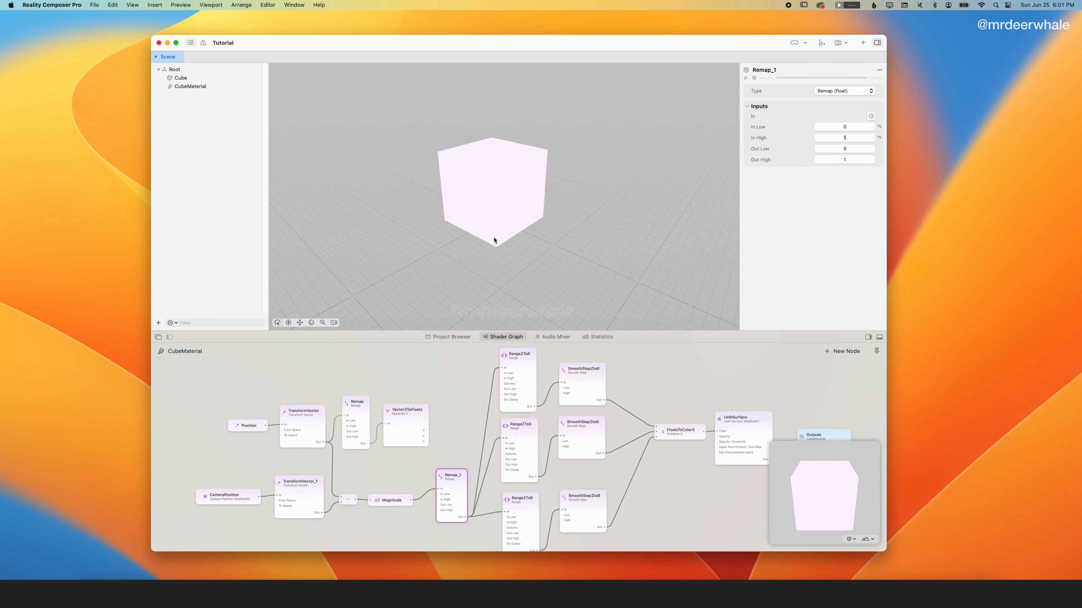
Duplicate the cube and move the copy along the Z axis to about 146 cm
{"action": "scroll", "coordinate": [497, 170], "scroll_direction": "up", "scroll_amount": 5}
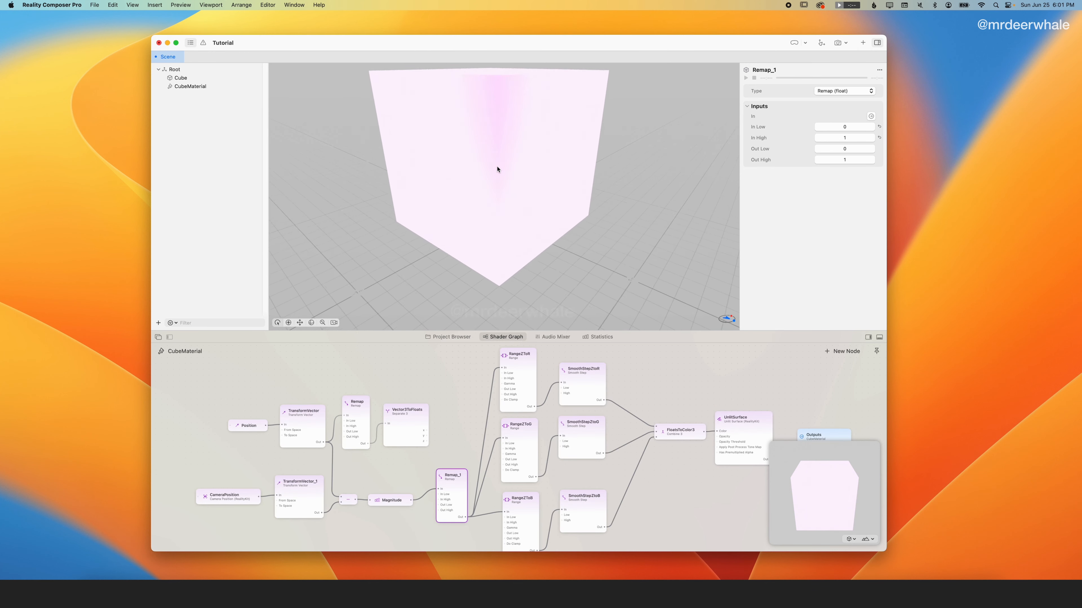
{"action": "scroll", "coordinate": [497, 170], "scroll_direction": "up", "scroll_amount": 5}
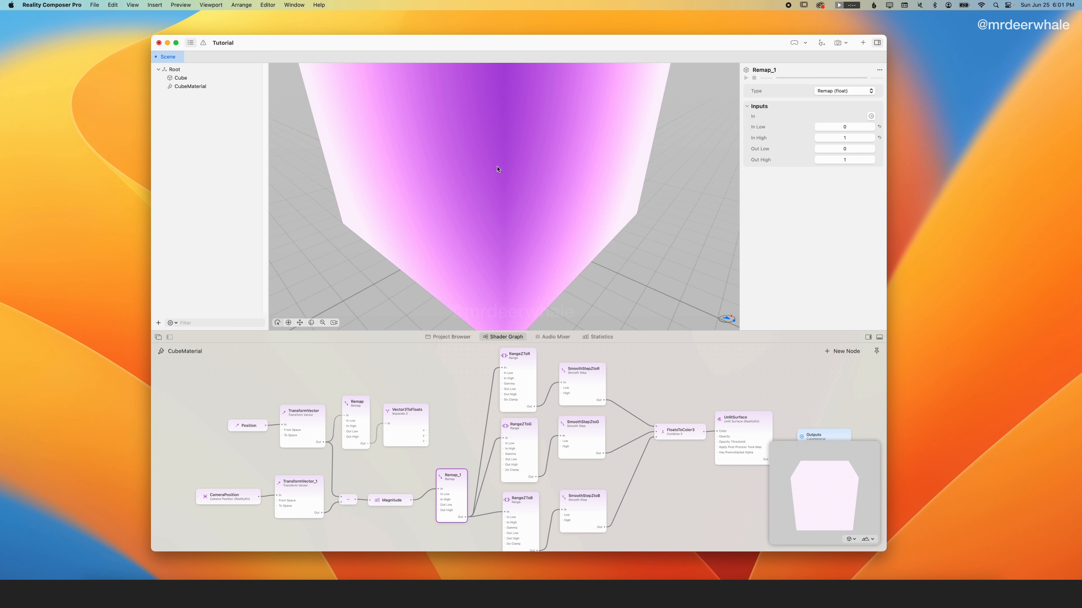
{"action": "scroll", "coordinate": [497, 169], "scroll_direction": "down", "scroll_amount": 10}
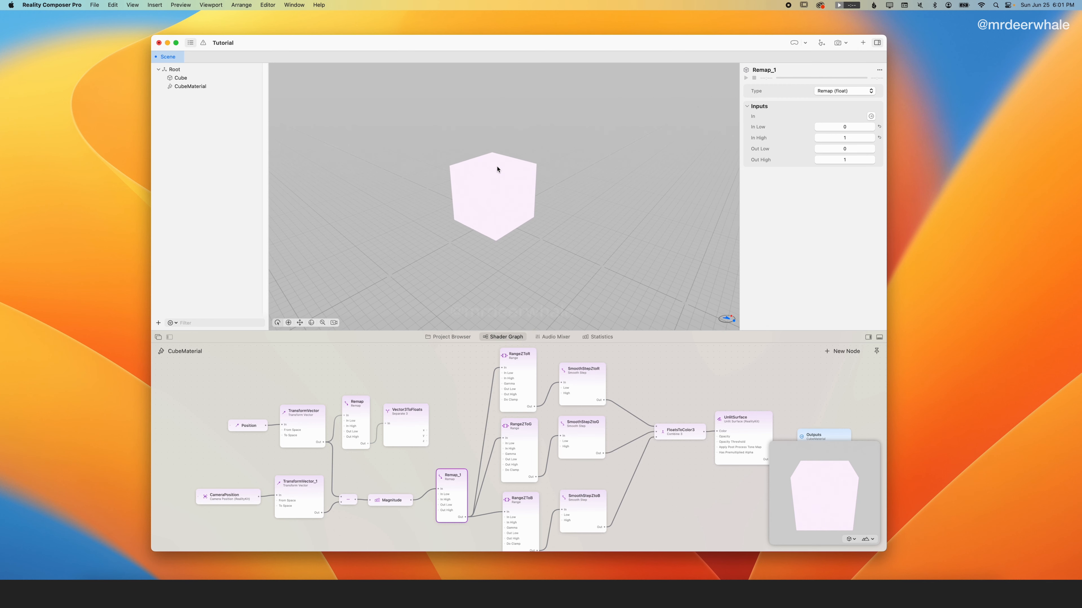
{"action": "scroll", "coordinate": [497, 169], "scroll_direction": "down", "scroll_amount": 3}
{"action": "left_click", "coordinate": [178, 78]}
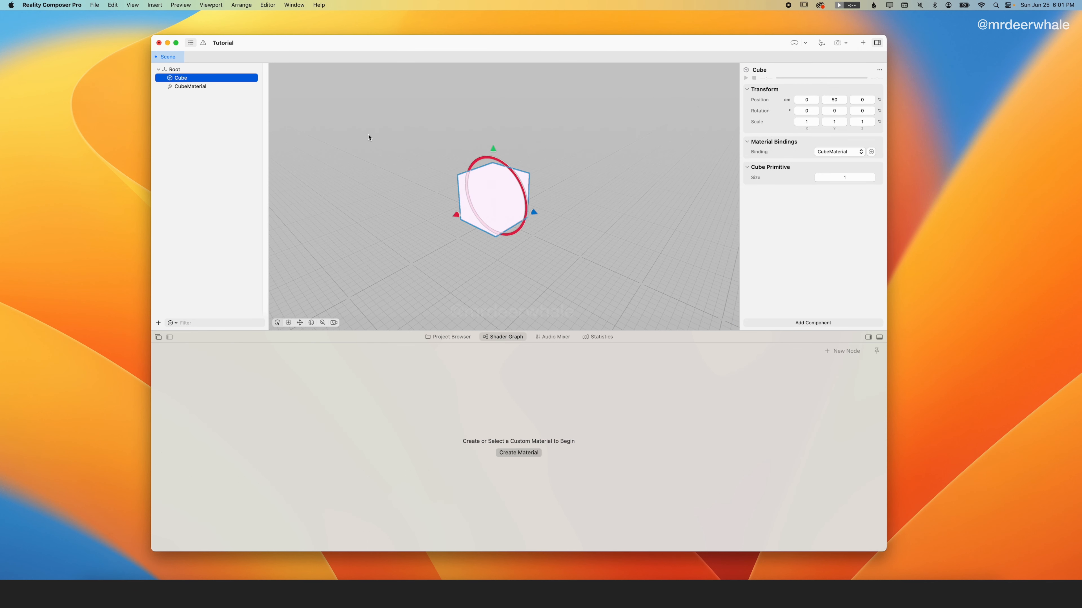
{"action": "key", "text": "super+d"}
{"action": "left_click_drag", "start_coordinate": [537, 214], "coordinate": [612, 257]}
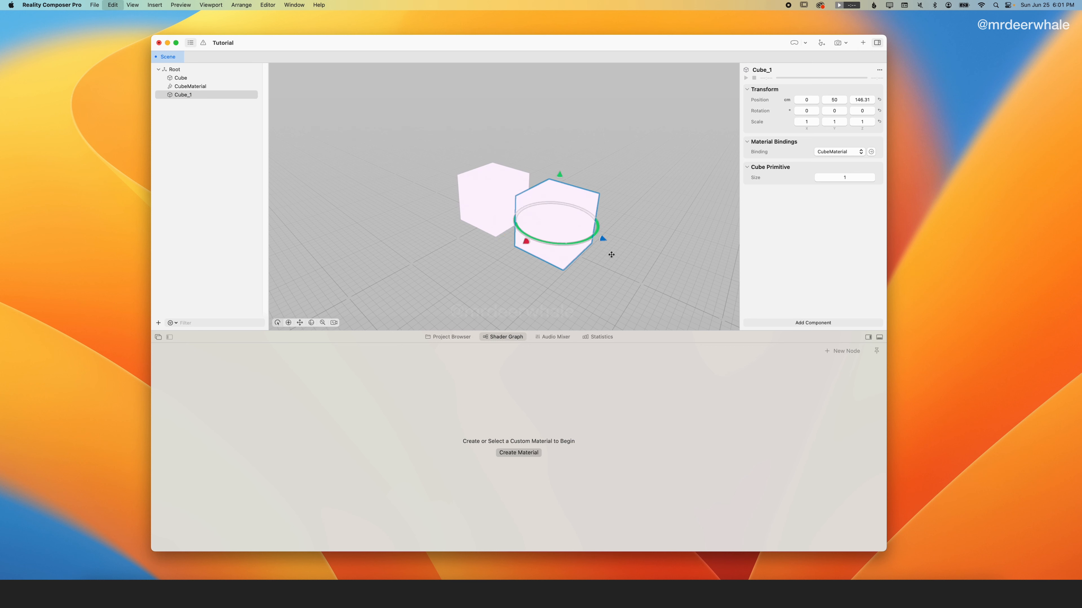
Create three more duplicates of the cube, spacing them along Z into a row of five cubes
{"action": "key", "text": "super+d"}
{"action": "left_click_drag", "start_coordinate": [524, 239], "coordinate": [754, 335]}
{"action": "key", "text": "super+d"}
{"action": "key", "text": "super+d"}
{"action": "mouse_move", "coordinate": [484, 286]}
{"action": "left_mouse_down"}
{"action": "mouse_move", "coordinate": [544, 249]}
{"action": "mouse_move", "coordinate": [456, 261]}
{"action": "mouse_move", "coordinate": [481, 268]}
{"action": "left_mouse_up"}
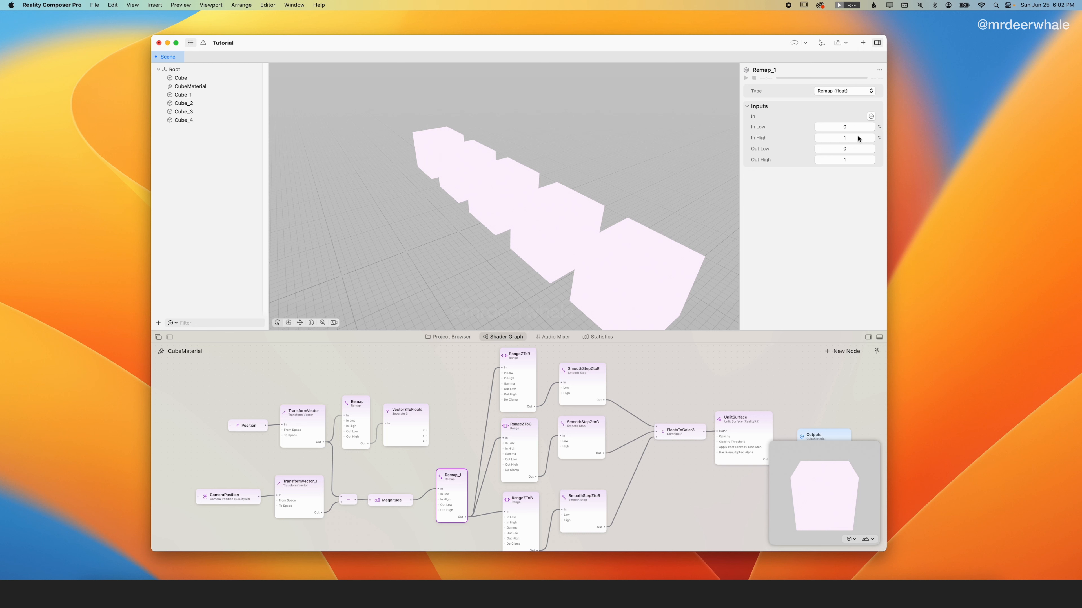
Raise Remap_1's In High through 2 and 5 to 7
{"action": "type", "text": "2"}
{"action": "key", "text": "Return"}
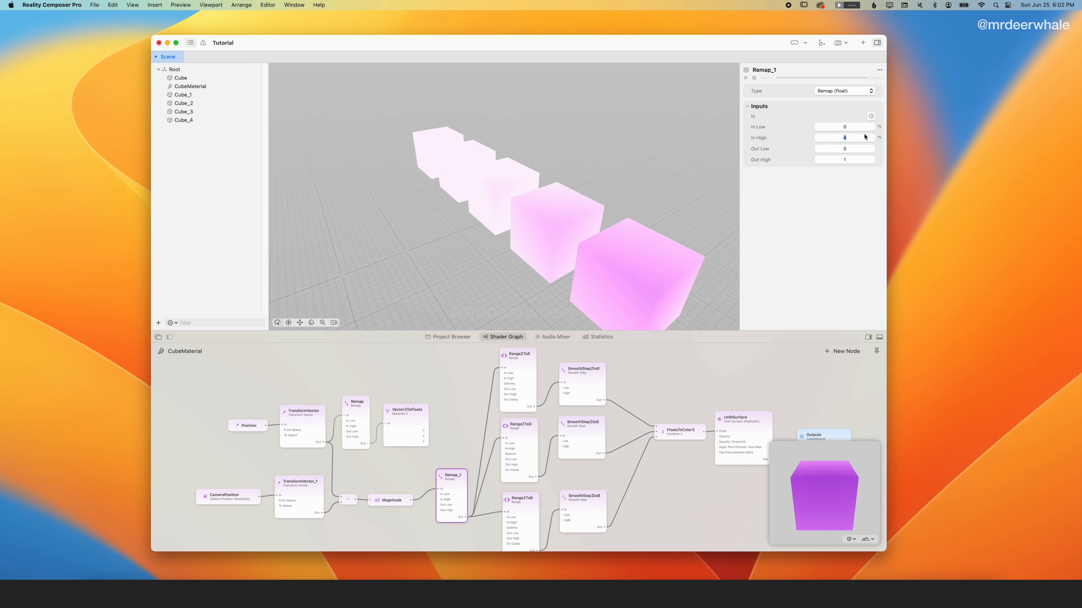
{"action": "type", "text": "5"}
{"action": "key", "text": "Return"}
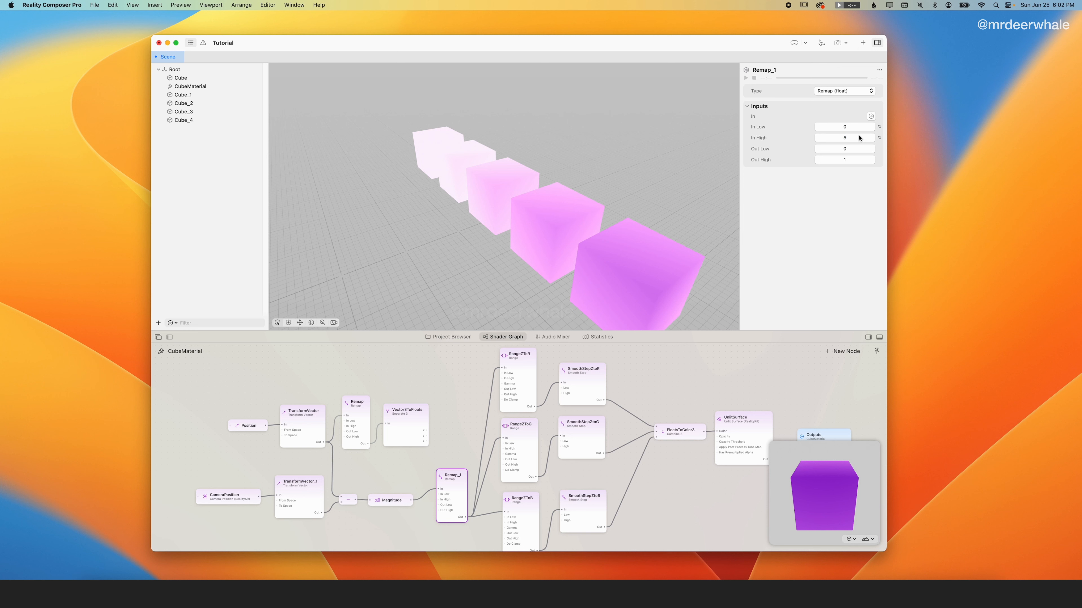
{"action": "key", "text": "Return"}
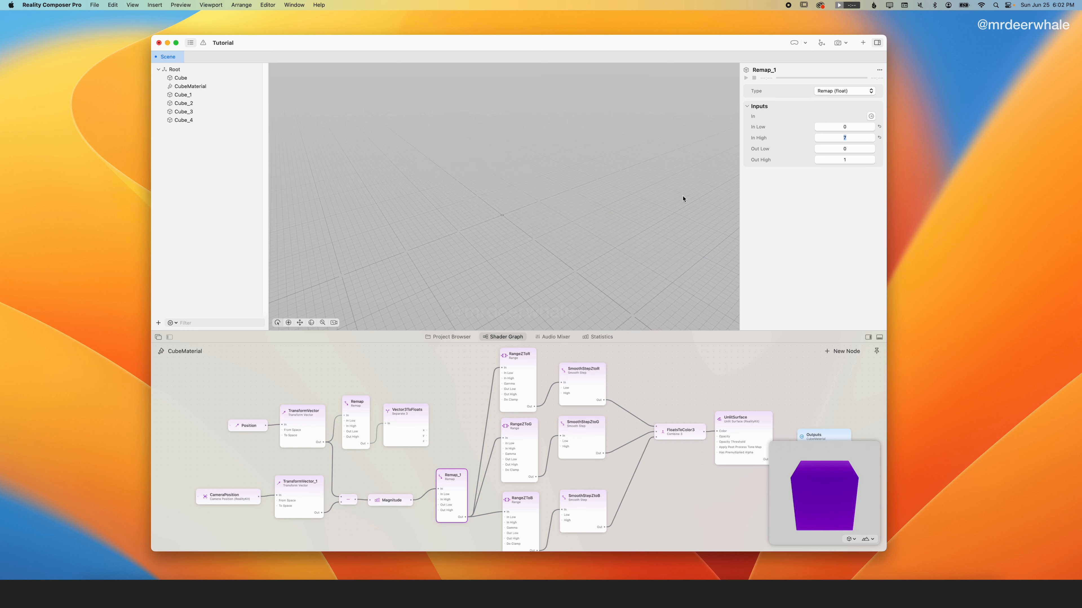
Duplicate the row of five cubes twice along the X axis, placing the last row at about 430.6 cm
{"action": "left_click_drag", "start_coordinate": [563, 237], "coordinate": [652, 201]}
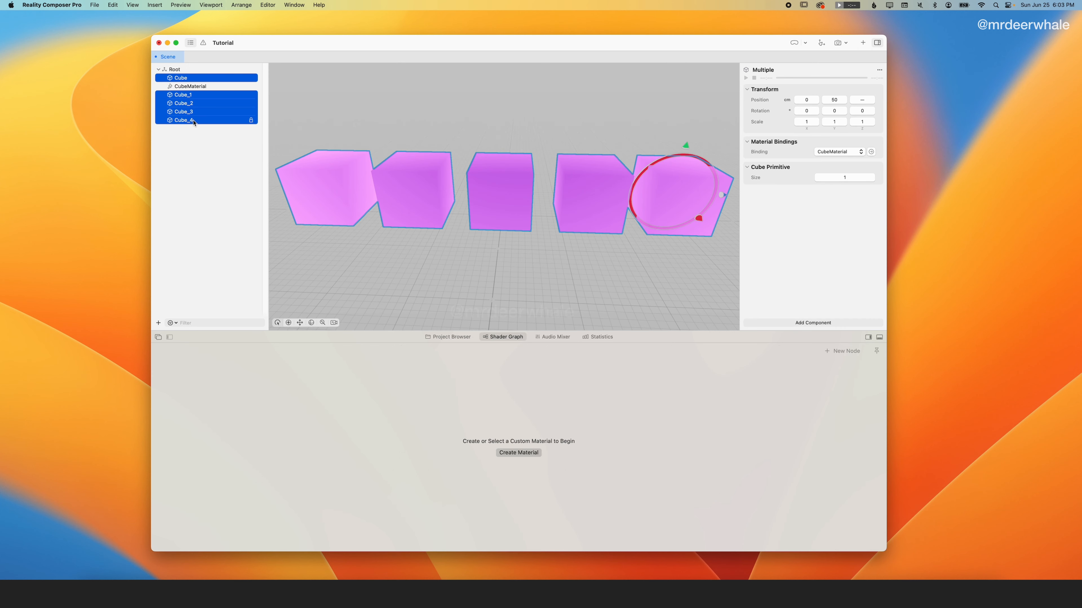
{"action": "key", "text": "cmd+d"}
{"action": "left_click_drag", "start_coordinate": [697, 176], "coordinate": [633, 133], "text": "alt"}
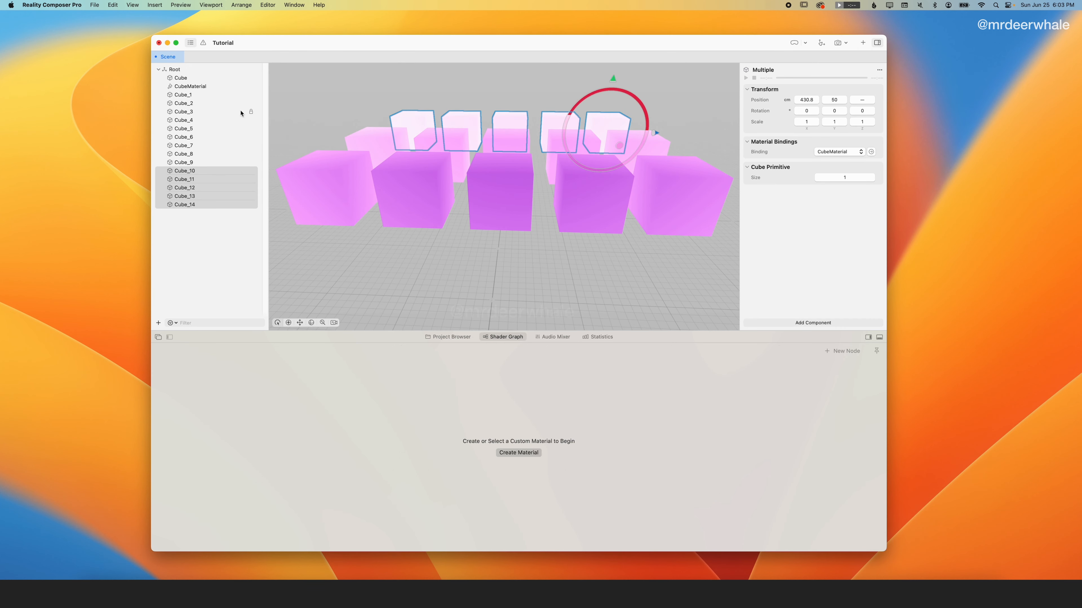
Select all fifteen cubes and duplicate them as a second layer raised to about 193.55 cm on the Y axis
{"action": "left_click", "coordinate": [183, 78]}
{"action": "left_click", "coordinate": [186, 95]}
{"action": "left_click", "coordinate": [198, 204], "text": "shift"}
{"action": "left_click", "coordinate": [179, 77], "text": "super"}
{"action": "left_click_drag", "start_coordinate": [411, 154], "coordinate": [618, 32], "text": "alt"}
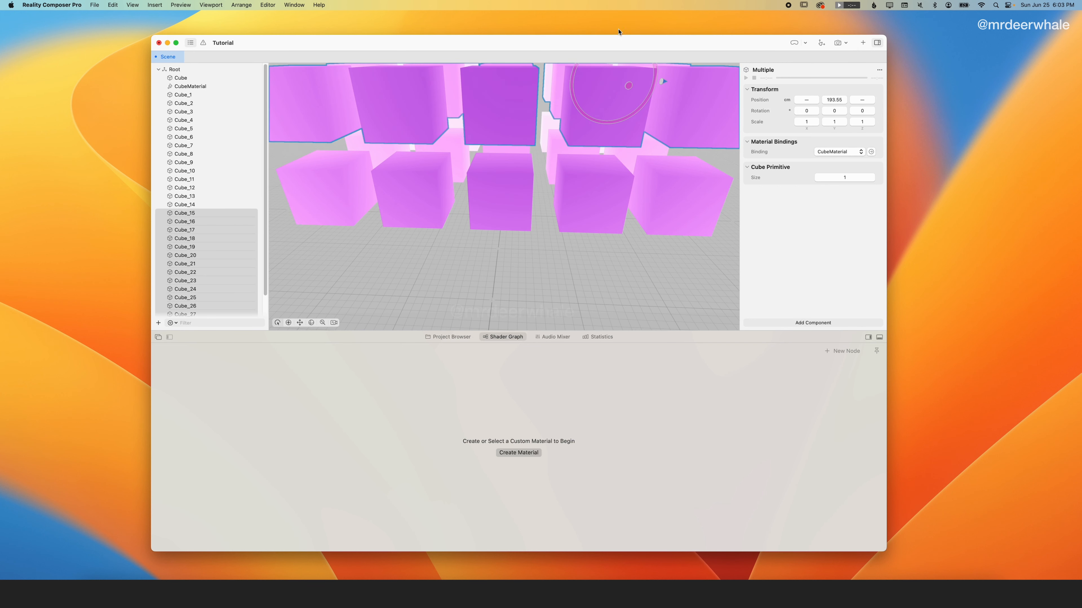
Deselect the cubes and examine how the material's color changes with camera distance across the cube grid
{"action": "left_click", "coordinate": [559, 236]}
{"action": "left_click_drag", "start_coordinate": [536, 220], "coordinate": [544, 172]}
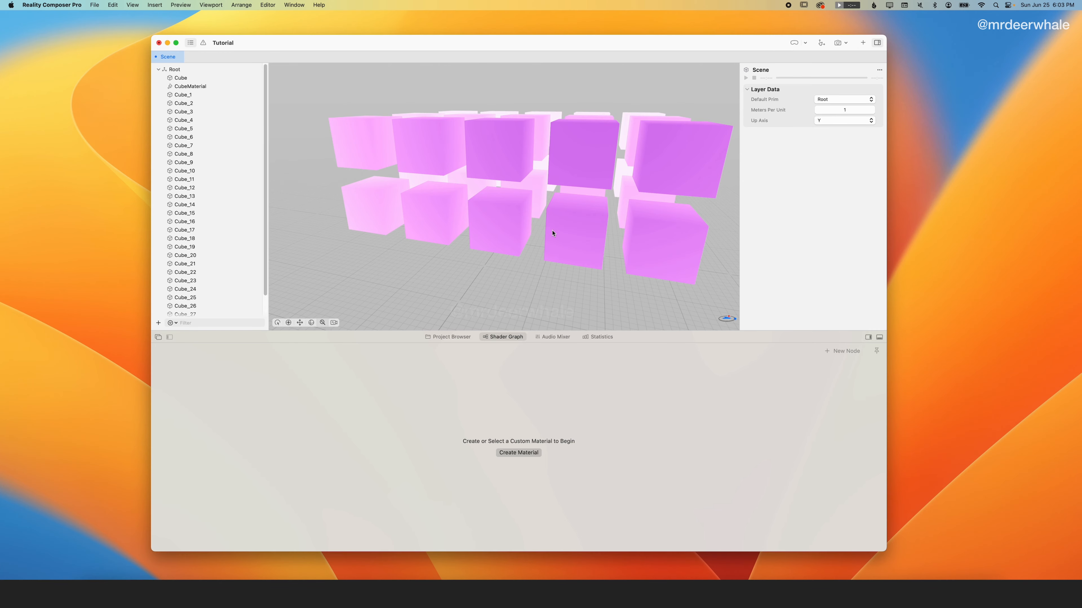
{"action": "left_click_drag", "start_coordinate": [553, 233], "coordinate": [799, 299]}
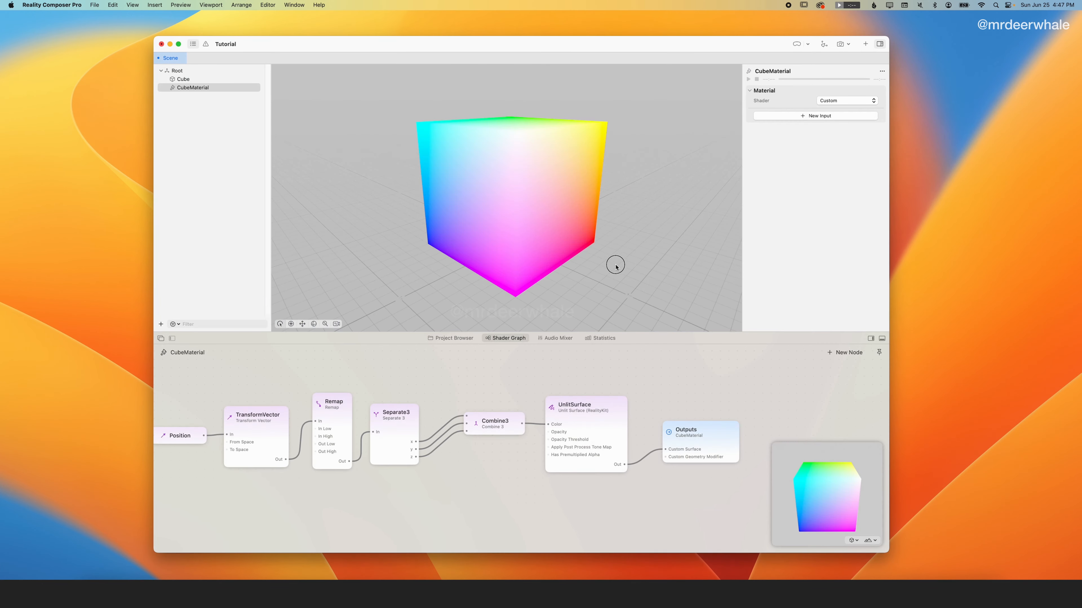
{"action": "left_click_drag", "start_coordinate": [614, 265], "coordinate": [528, 280]}
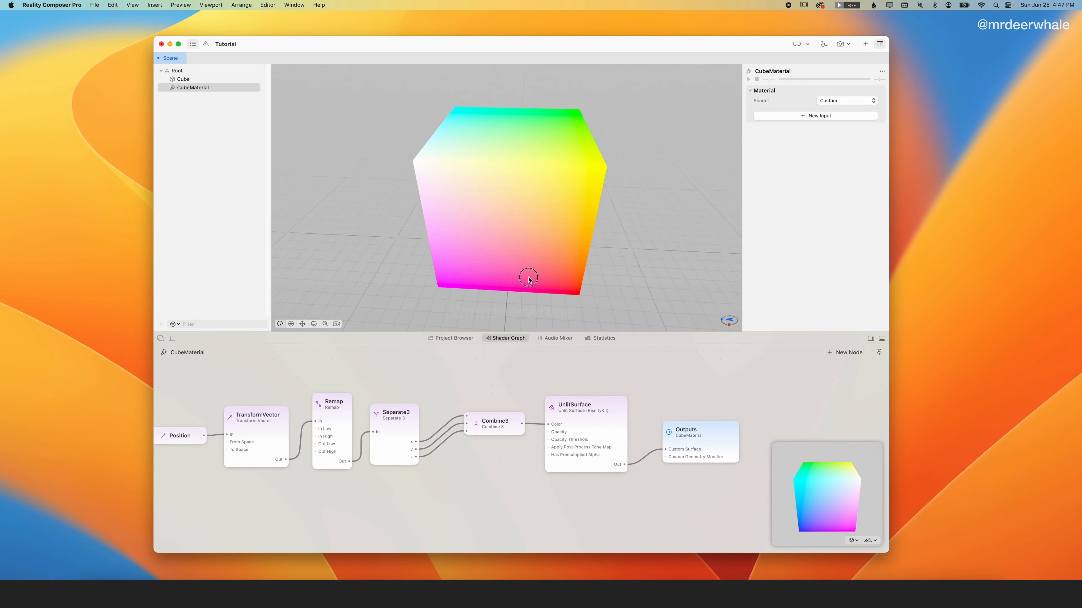
{"action": "left_click_drag", "start_coordinate": [399, 274], "coordinate": [586, 268]}
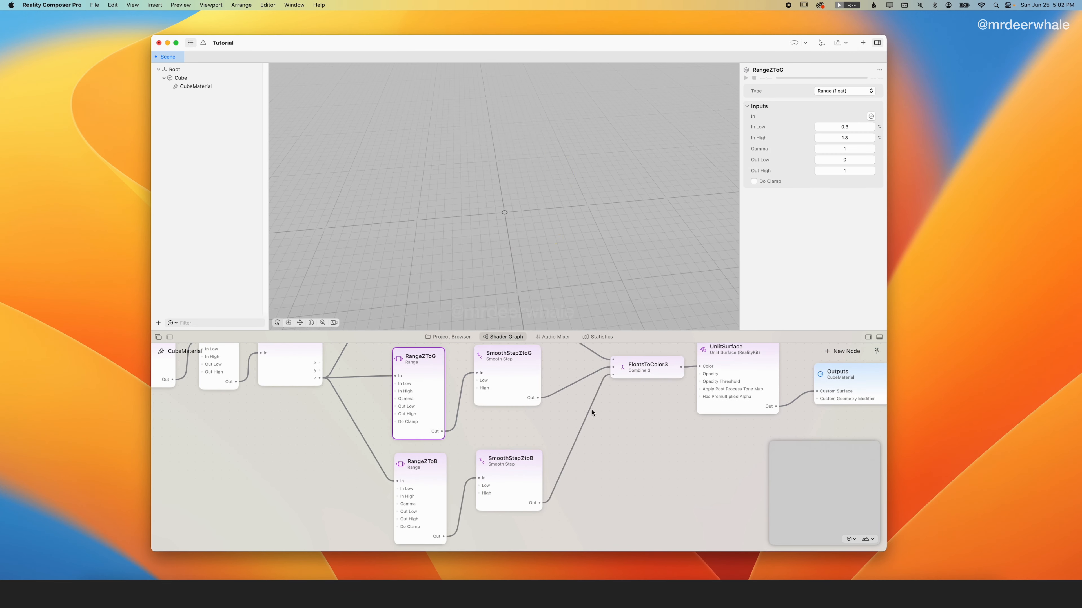
{"action": "scroll", "coordinate": [570, 413], "scroll_direction": "up", "scroll_amount": 5}
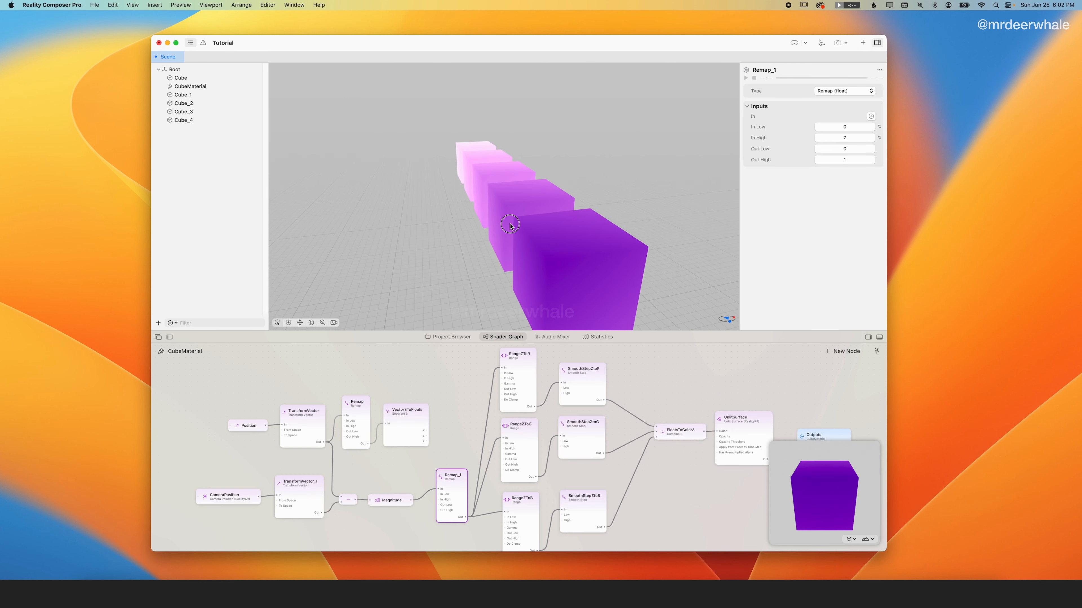
{"action": "left_click_drag", "start_coordinate": [512, 229], "coordinate": [574, 225]}
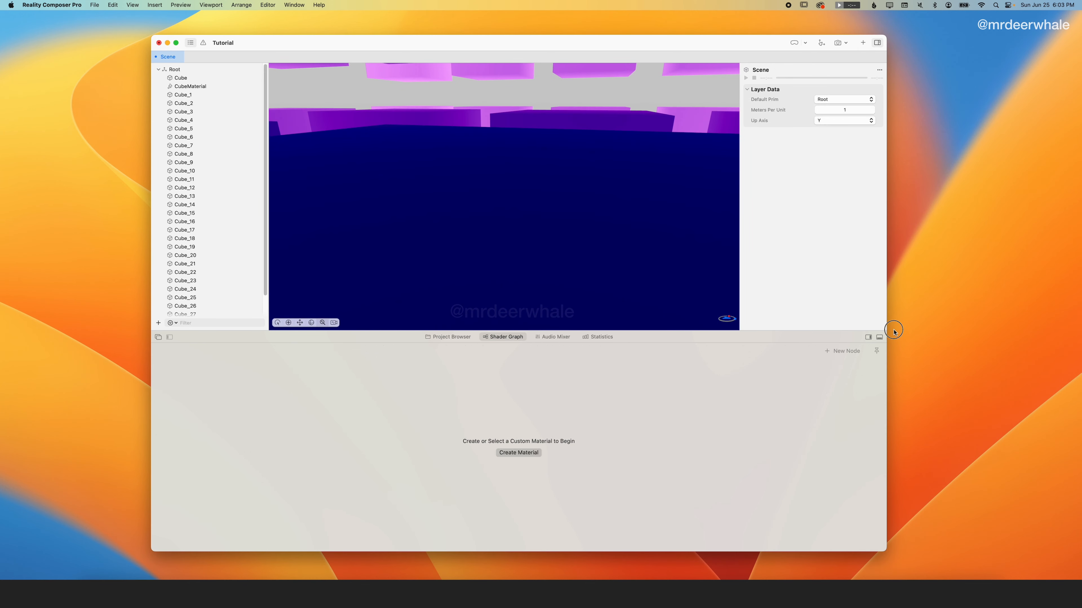
{"action": "left_click_drag", "start_coordinate": [894, 330], "coordinate": [541, 272]}
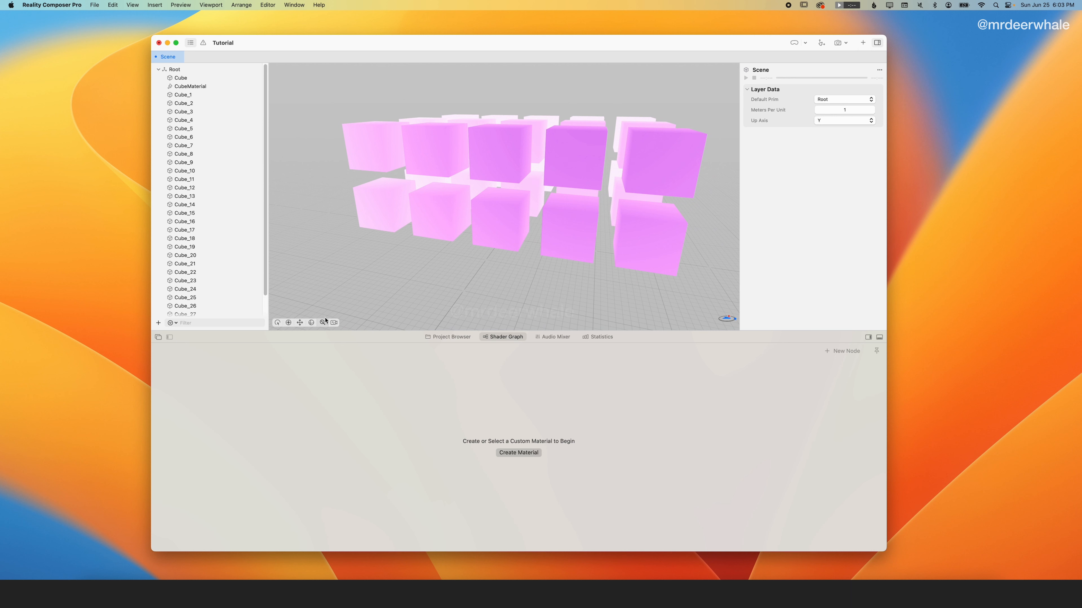
{"action": "left_click_drag", "start_coordinate": [568, 186], "coordinate": [501, 209]}
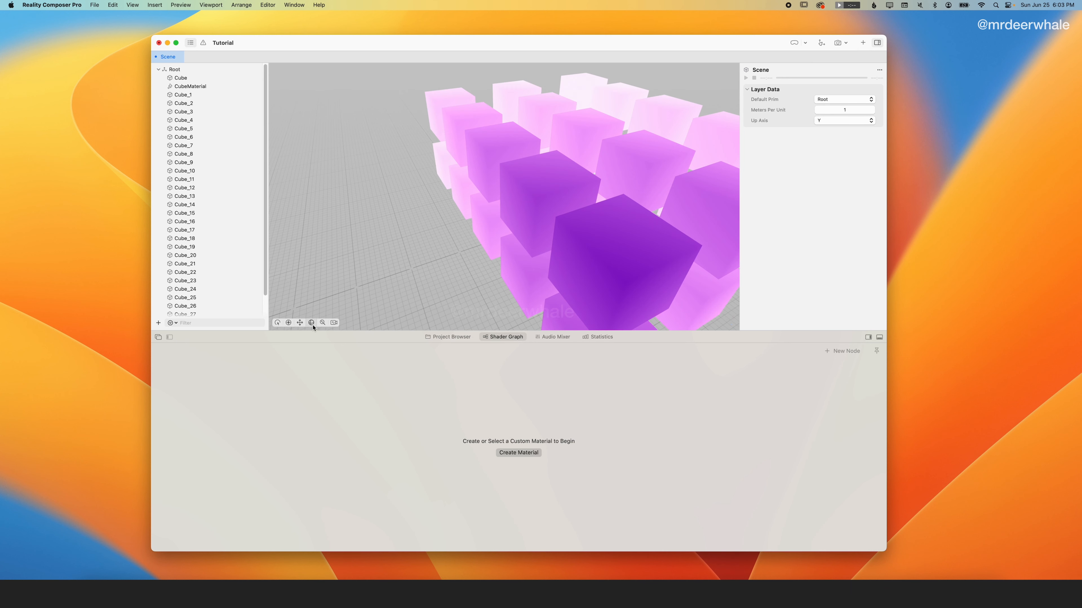
{"action": "left_click_drag", "start_coordinate": [676, 200], "coordinate": [531, 184]}
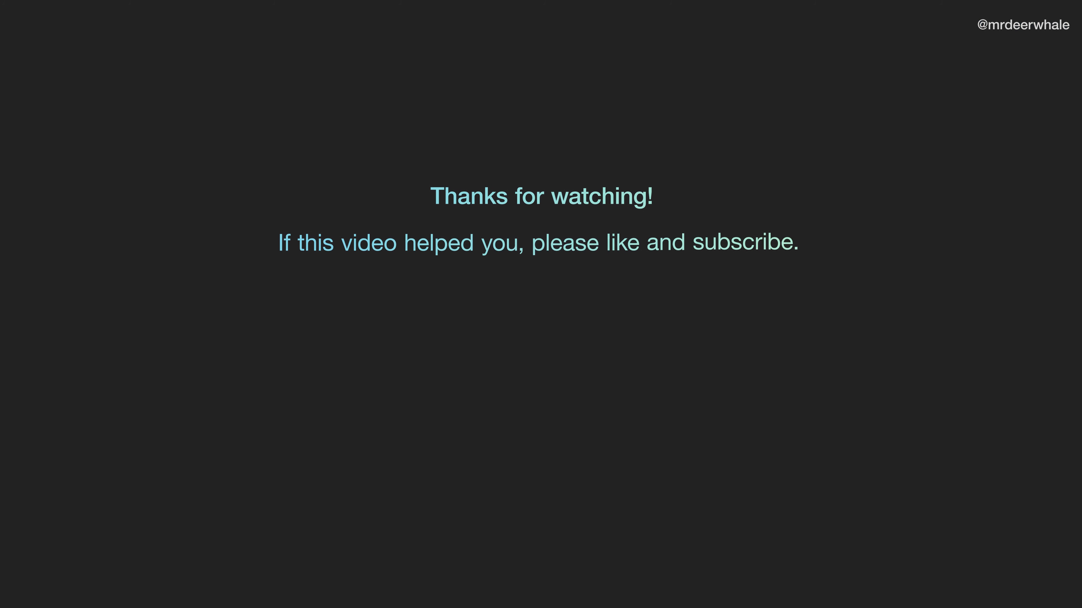